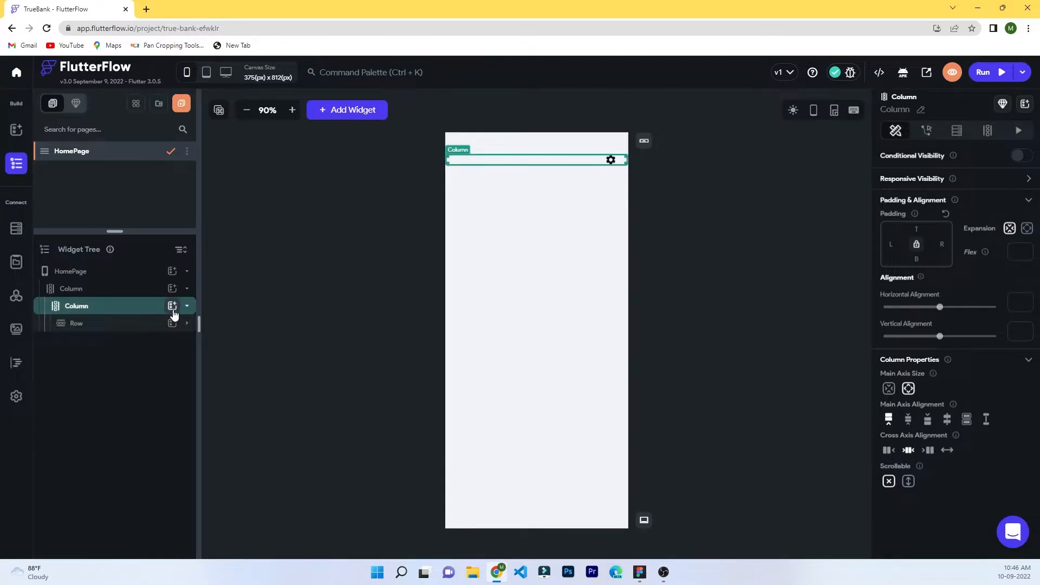
Add a full-width Container, 200 px tall, to the inner Column.
left_click(173, 311)
left_click(231, 416)
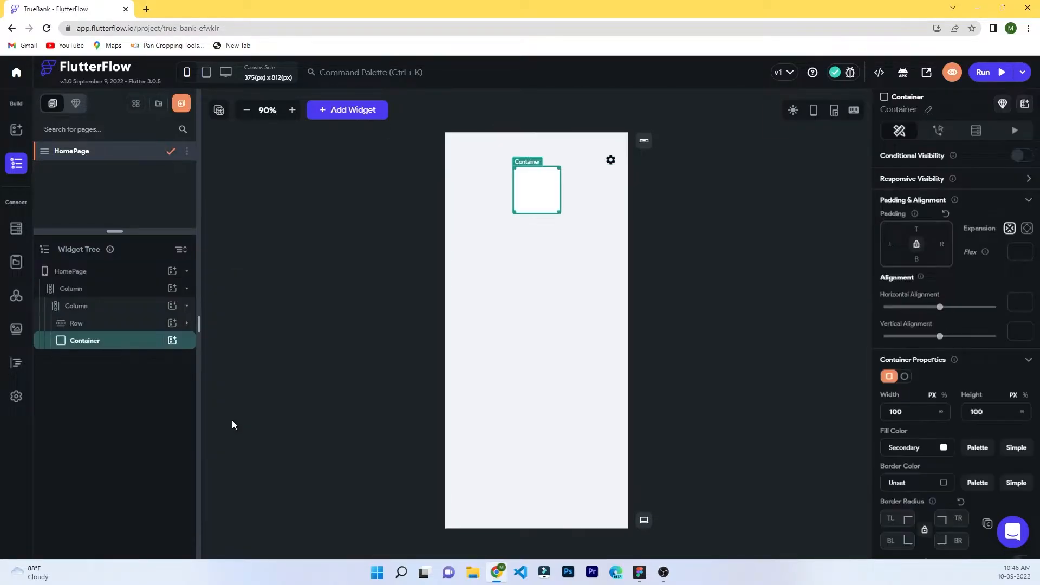
left_click(941, 411)
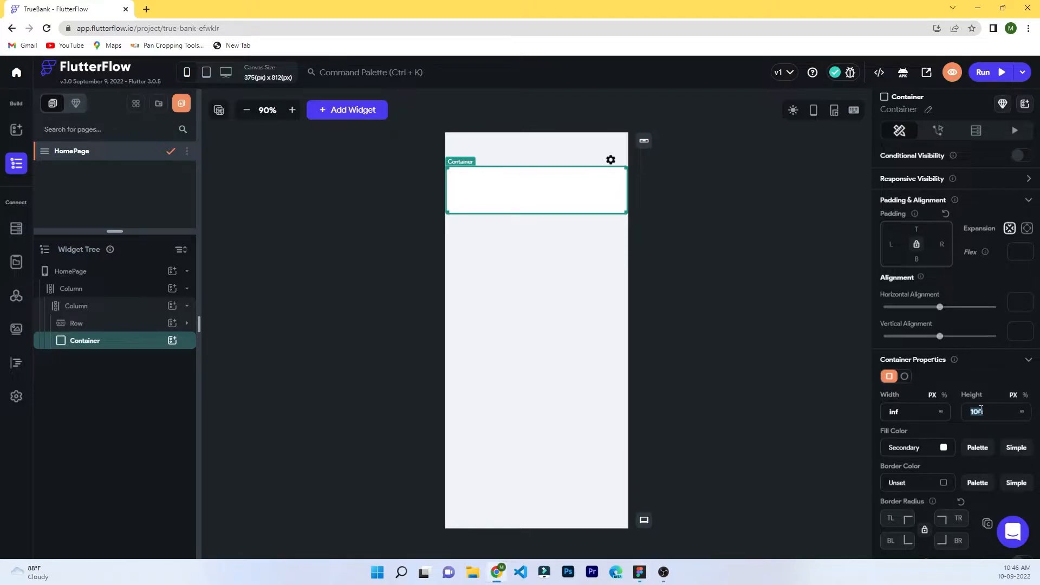
type("200")
key("Return")
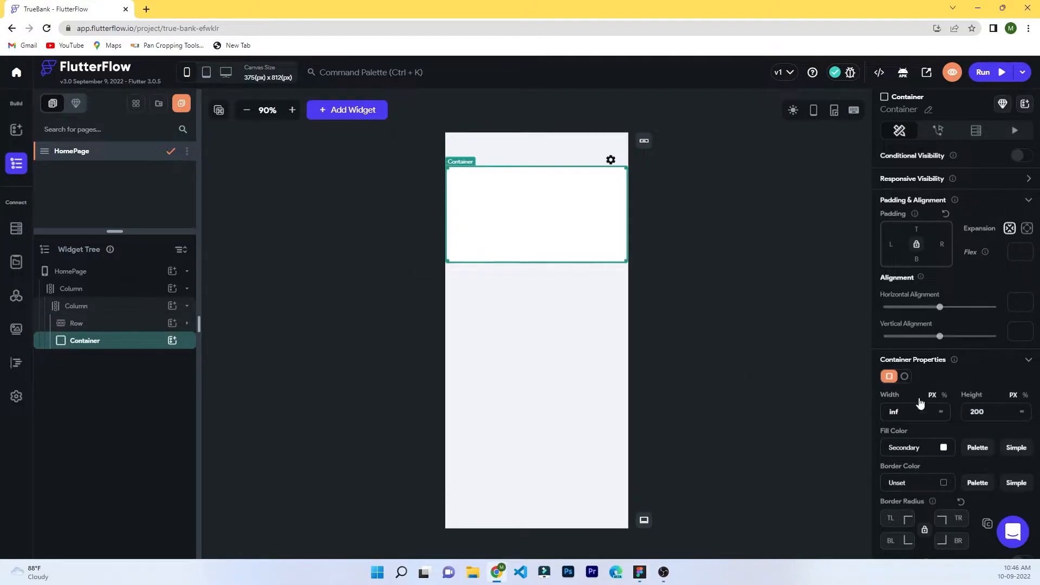
Give the container 24 px left and right padding and a 10 px corner radius.
left_click(893, 244)
type("24")
left_click(943, 245)
type("24")
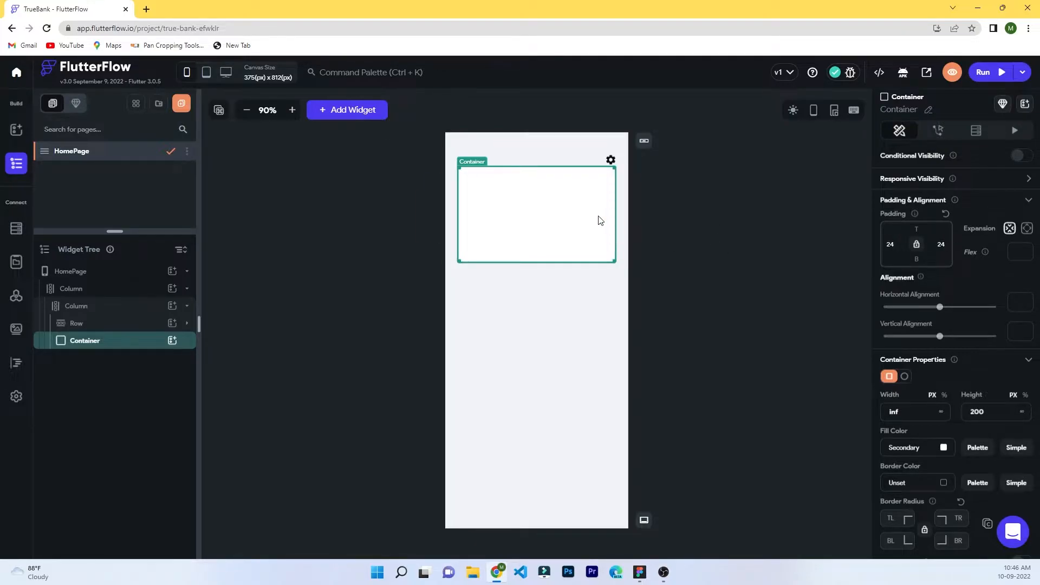
scroll(961, 492, "down", 2)
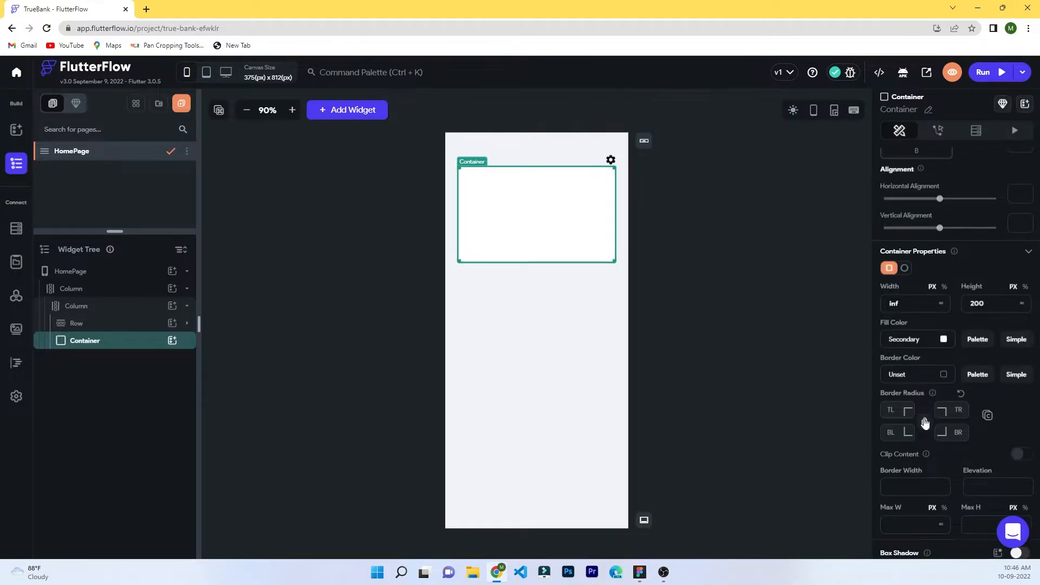
left_click(892, 410)
type("10")
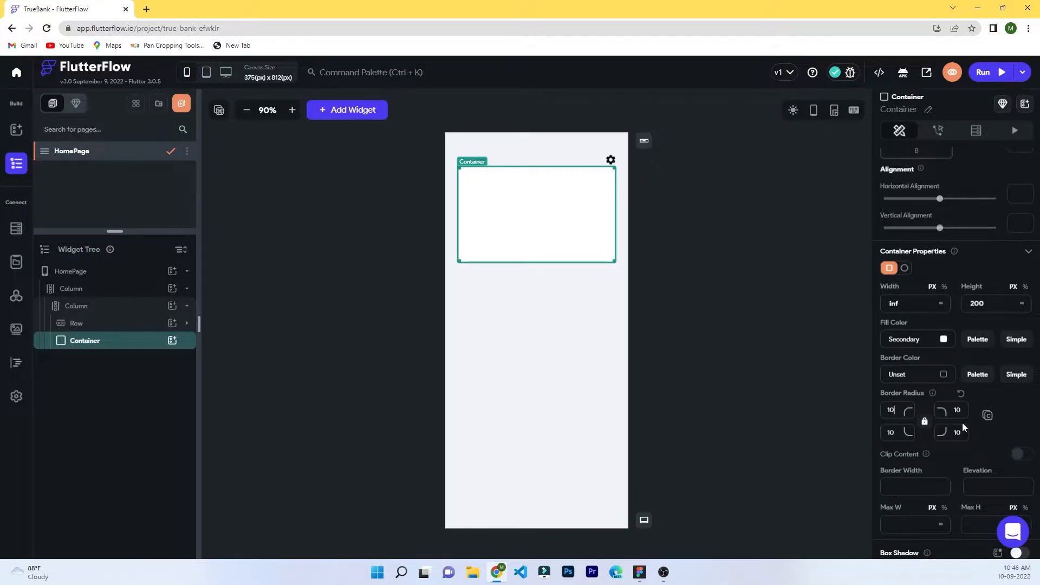
left_click(785, 379)
left_click(585, 178)
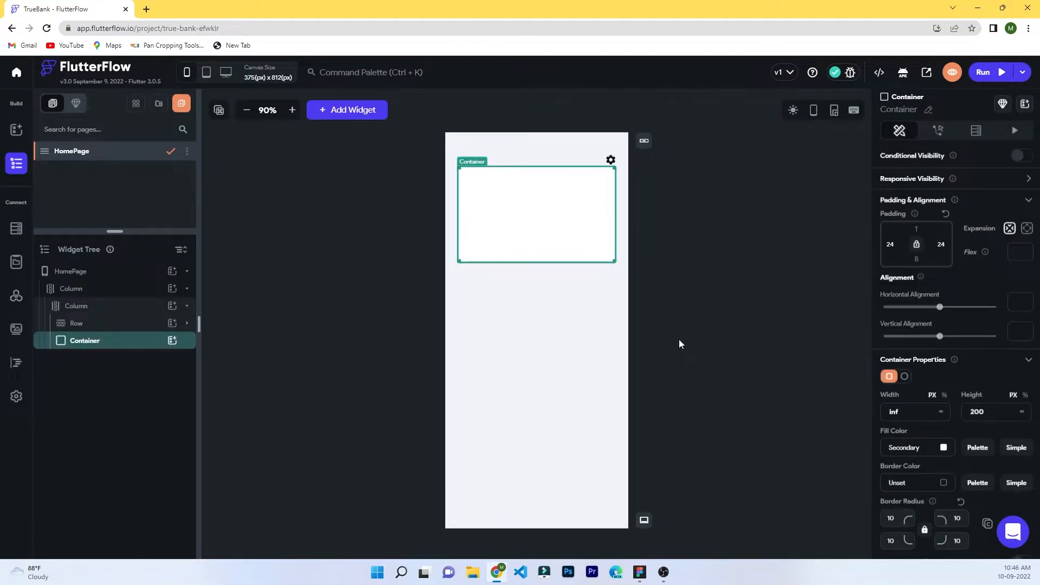
left_click(70, 309)
left_click(85, 288)
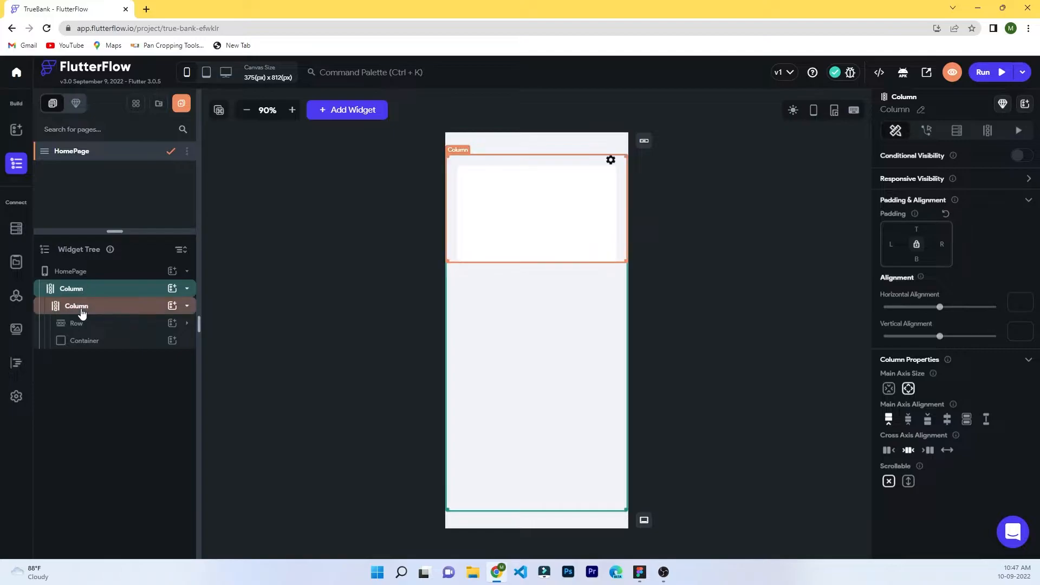
Add a Stack to the inner Column and move it above the Row.
left_click(81, 313)
left_click(172, 306)
scroll(282, 453, "down", 2)
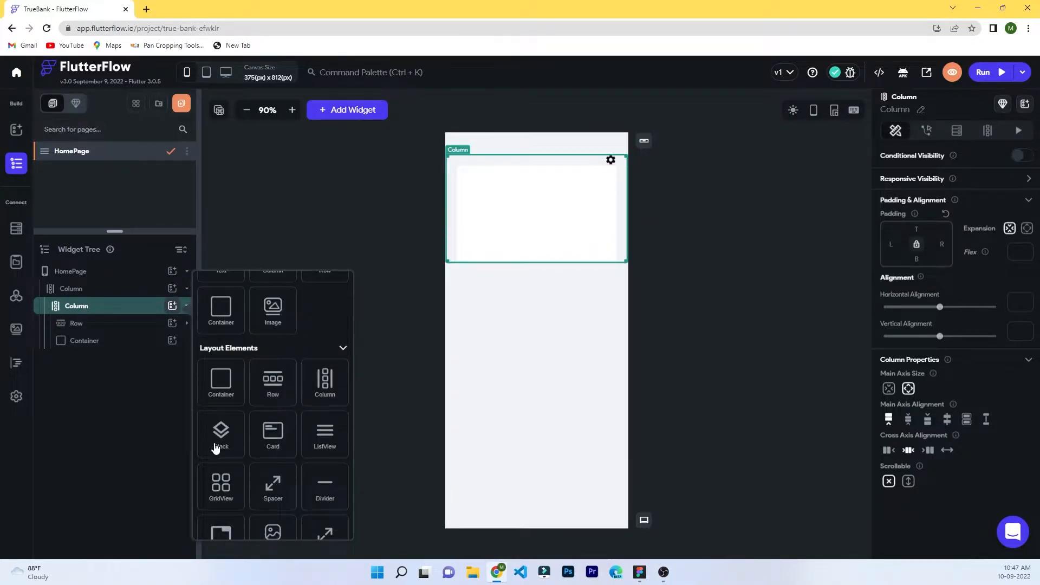
left_click(217, 434)
mouse_move(75, 323)
left_mouse_down()
mouse_move(76, 313)
mouse_move(82, 355)
mouse_move(74, 340)
left_mouse_up()
left_click(78, 325)
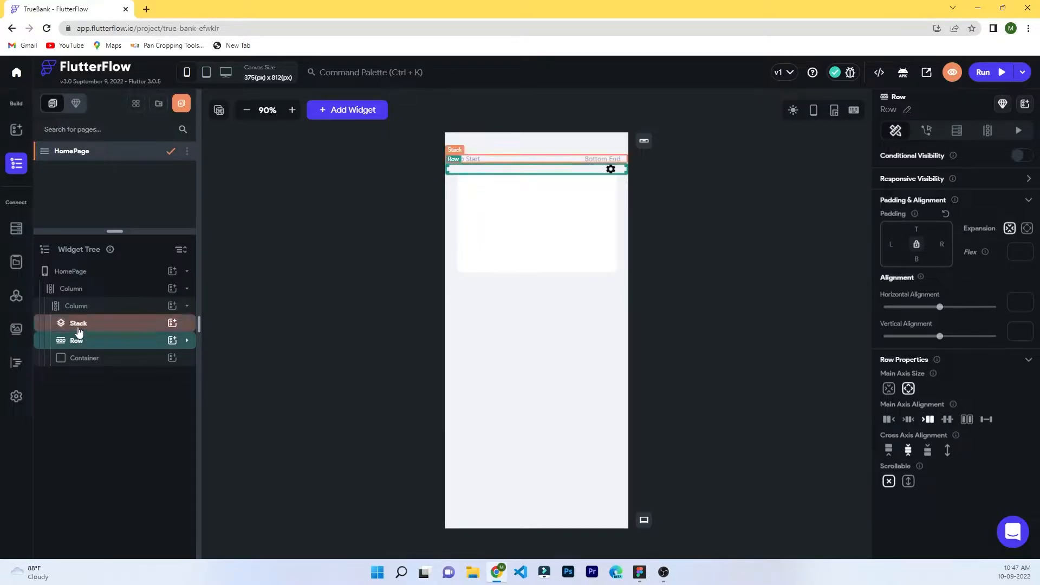
Put a full-width, 300 px tall Container filled #7e84ff inside the Stack.
left_click(84, 356)
left_click(171, 324)
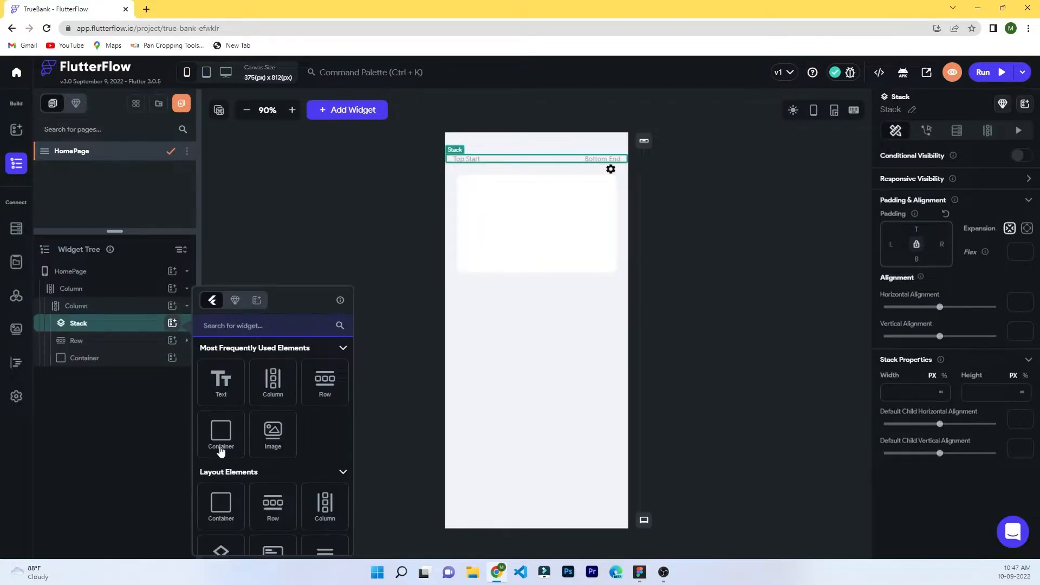
left_click(220, 440)
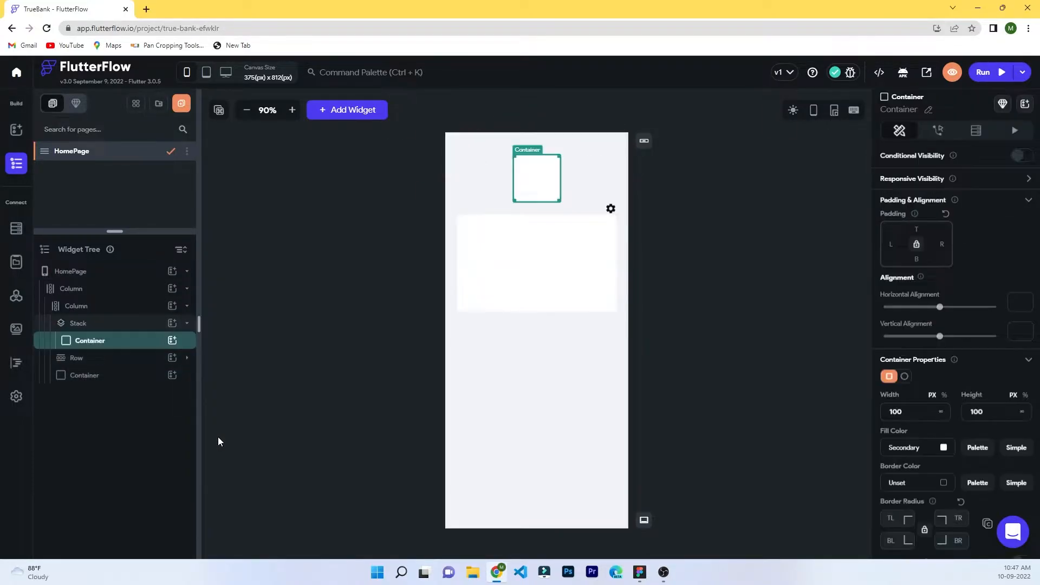
left_click(941, 412)
left_click(974, 413)
type("300")
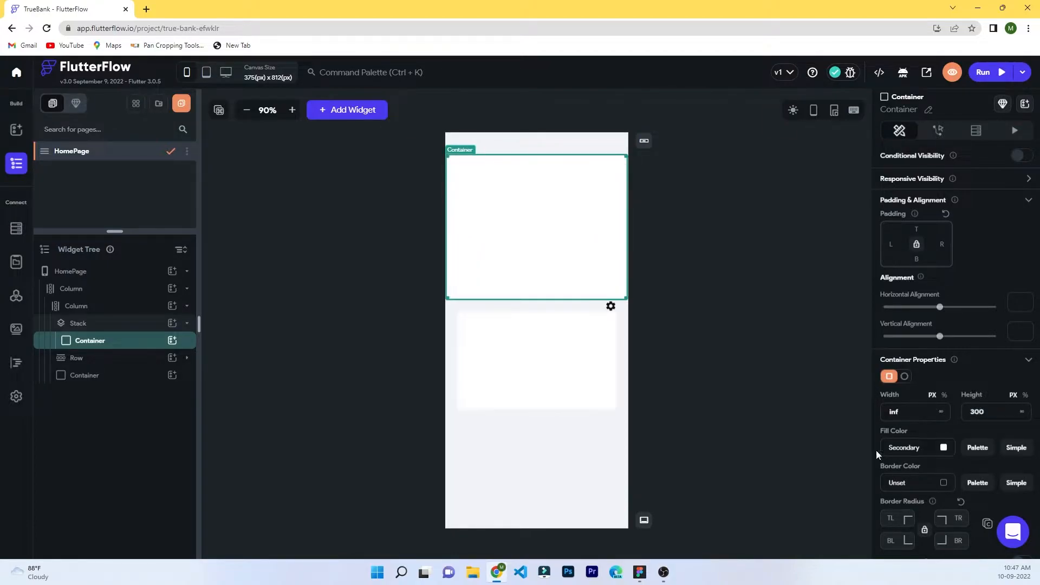
key("alt+Tab")
left_click(907, 454)
left_click(943, 449)
key("ctrl+v")
Move the Row into the Stack and add an empty Column inside the purple container.
left_click(90, 360)
left_click(89, 343)
left_click(91, 361)
mouse_move(91, 360)
left_mouse_down()
mouse_move(88, 347)
mouse_move(82, 364)
left_mouse_up()
left_click(186, 346)
left_click(129, 357)
key("ctrl+z")
left_click(173, 341)
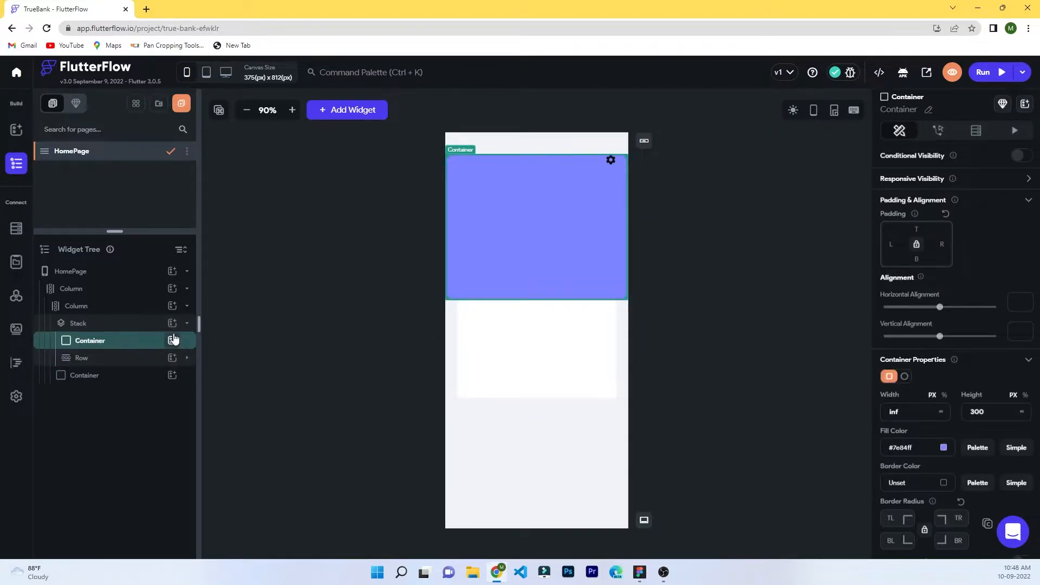
left_click(265, 374)
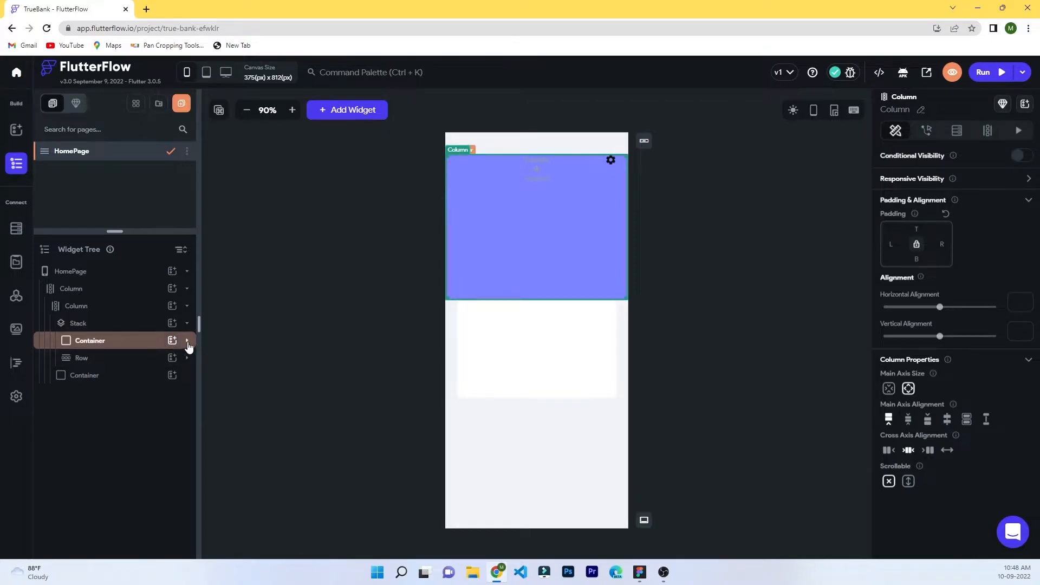
Cut the Row and paste it into the purple container's Column.
left_click(84, 375)
left_click(269, 344)
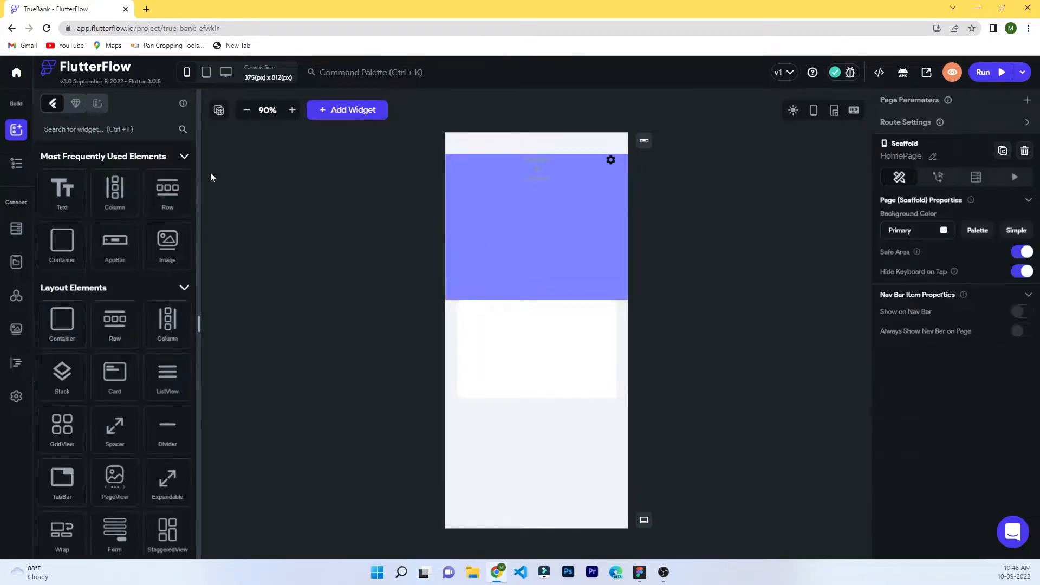
left_click(16, 163)
left_click(100, 374)
left_click(186, 376)
right_click(124, 376)
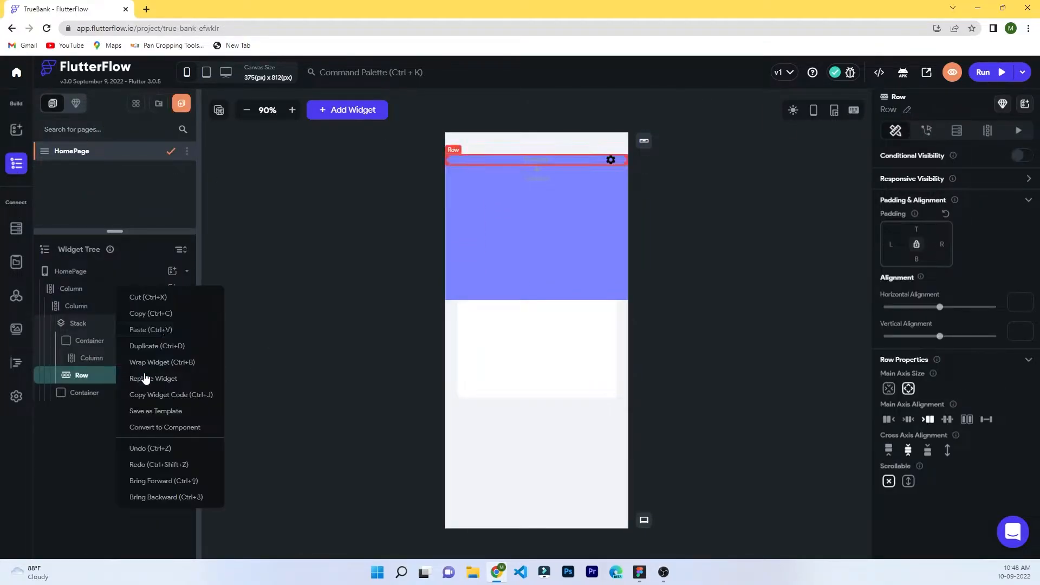
left_click(149, 300)
left_click(518, 183)
right_click(505, 232)
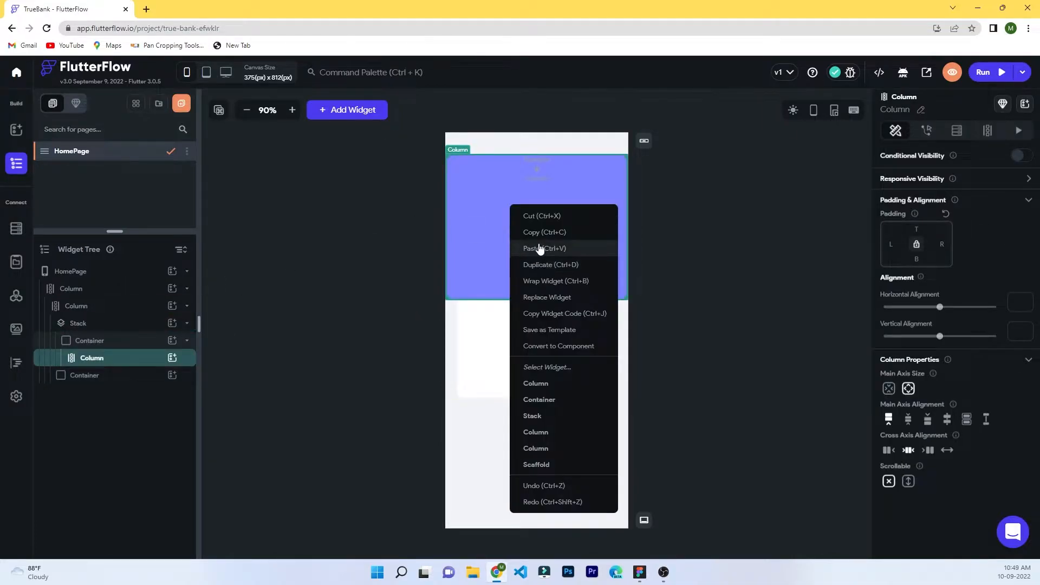
left_click(538, 242)
Cut the white card and paste it into the same Column below the Row.
right_click(91, 409)
left_click(130, 491)
left_click(125, 375)
left_click(186, 375)
right_click(480, 247)
left_click(511, 246)
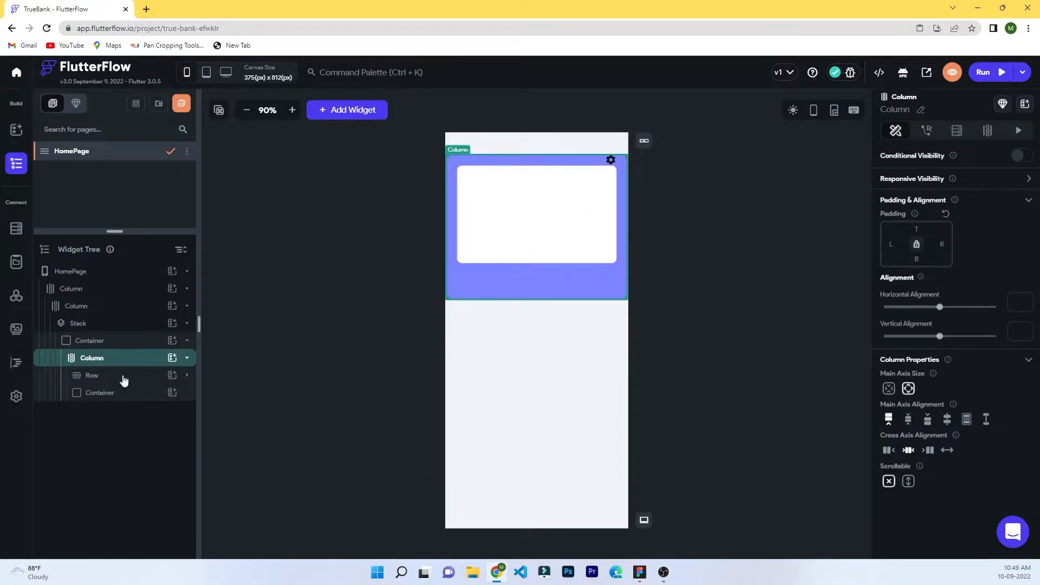
left_click(186, 358)
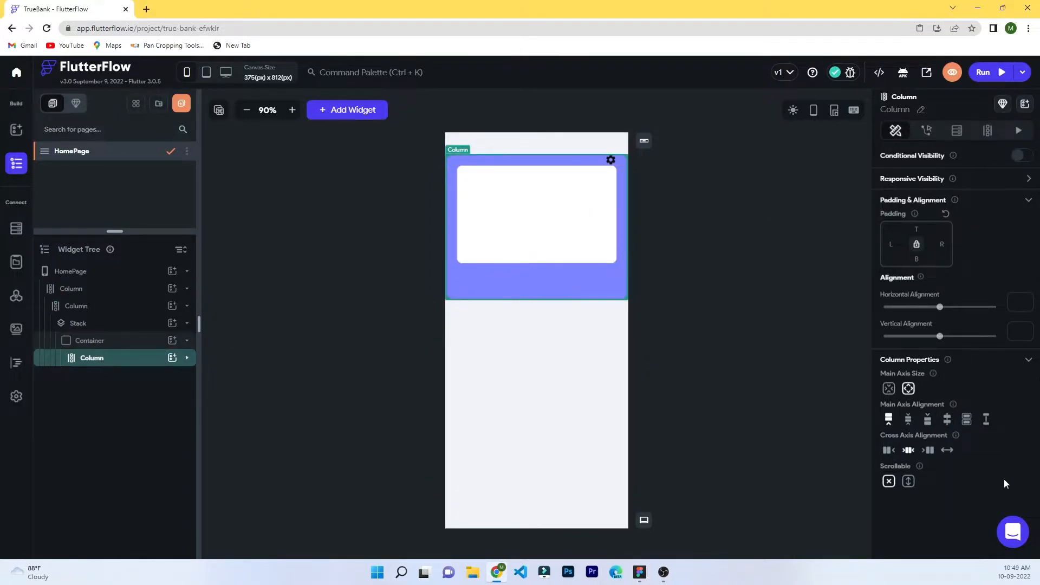
left_click(187, 359)
Give the white card 24 px of top padding.
left_click(111, 376)
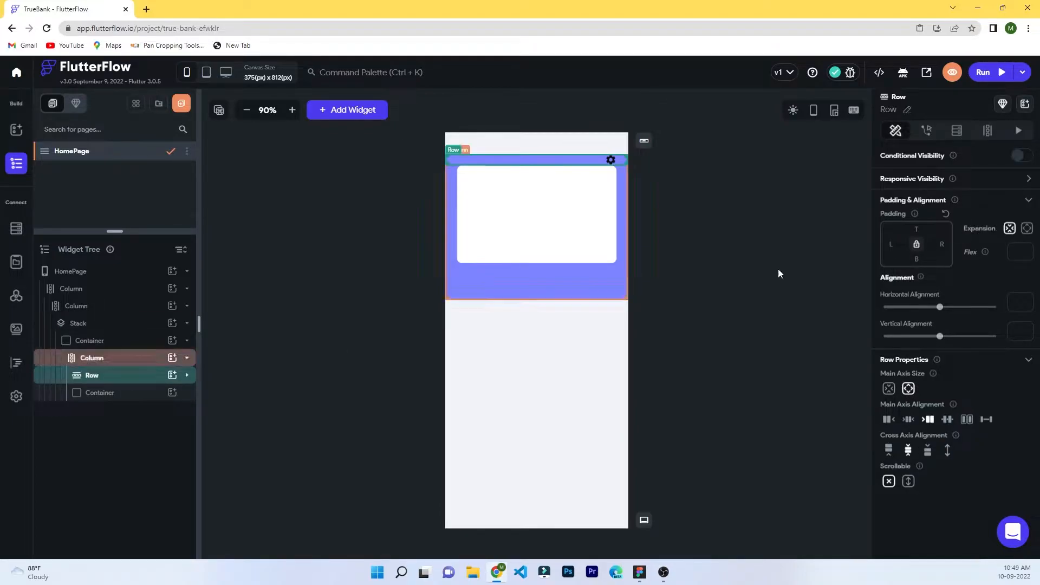
left_click(82, 394)
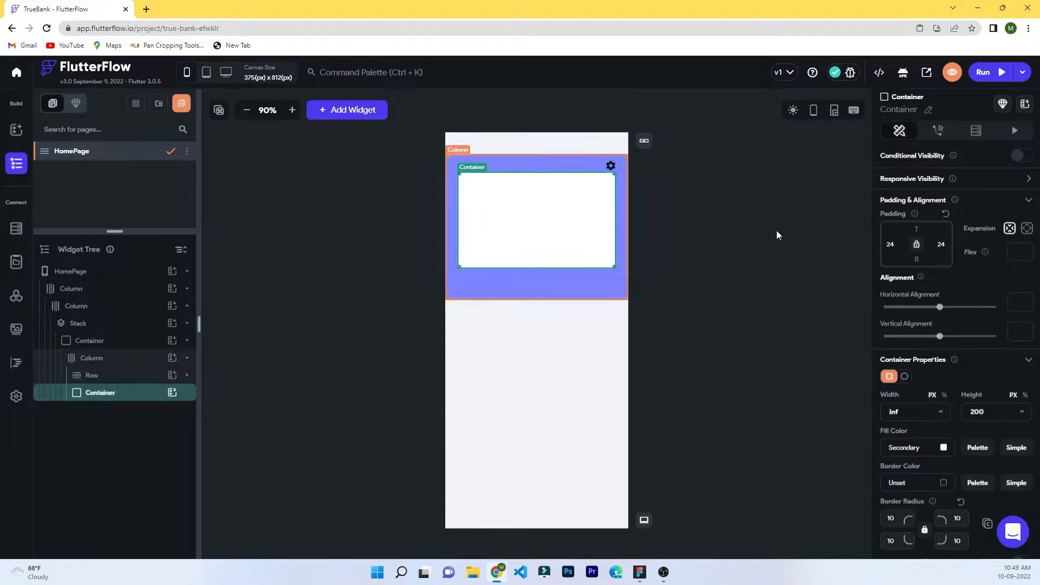
left_click(923, 229)
type("24")
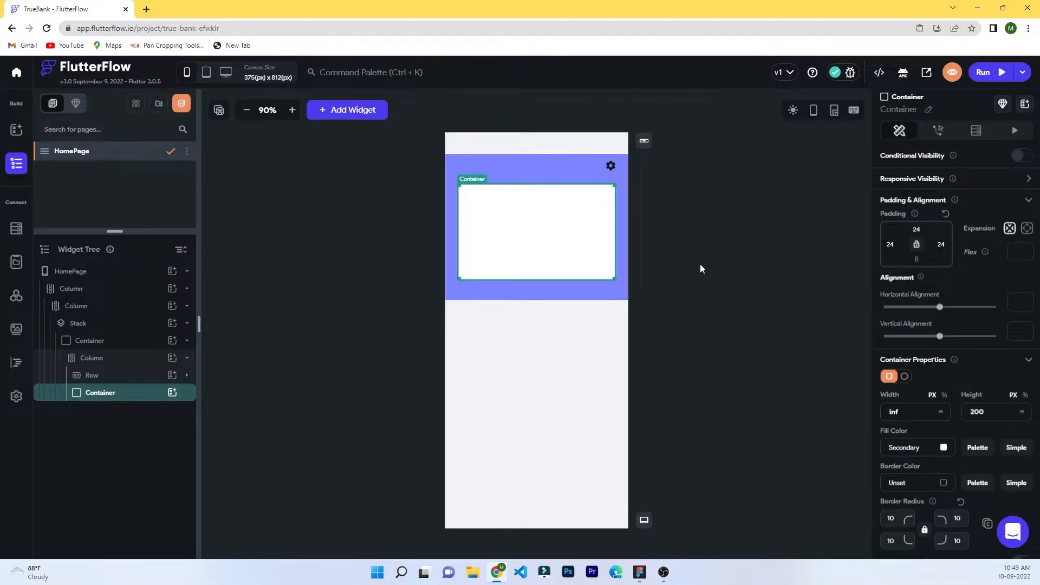
left_click(600, 297)
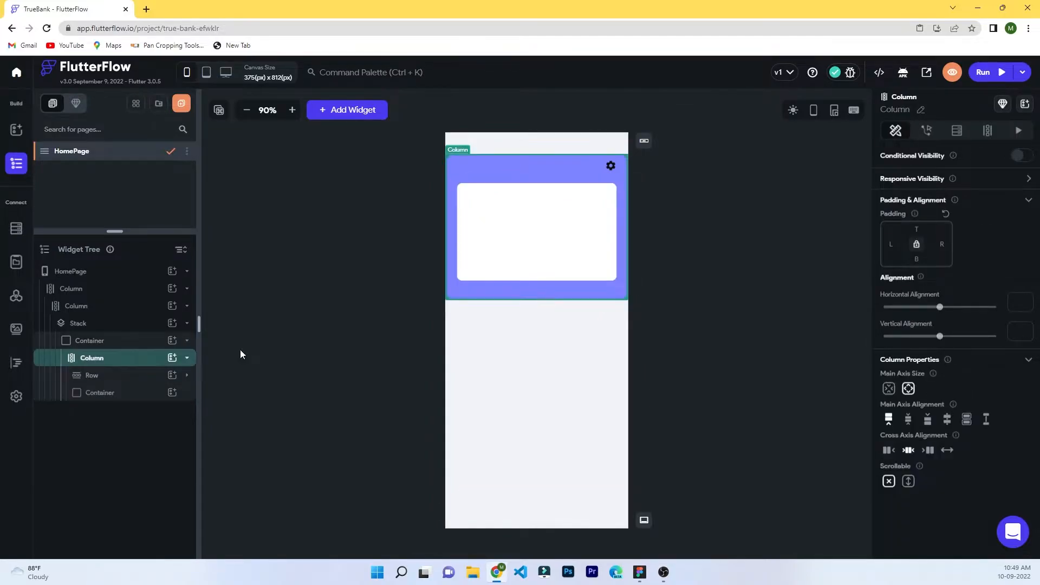
left_click(187, 342)
left_click(188, 324)
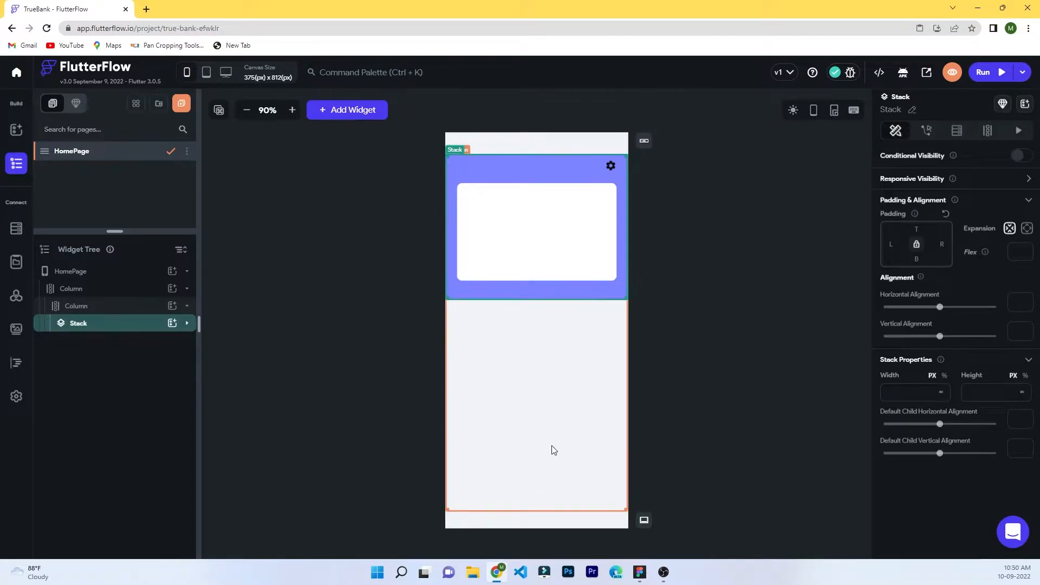
left_click(172, 323)
scroll(271, 407, "down", 2)
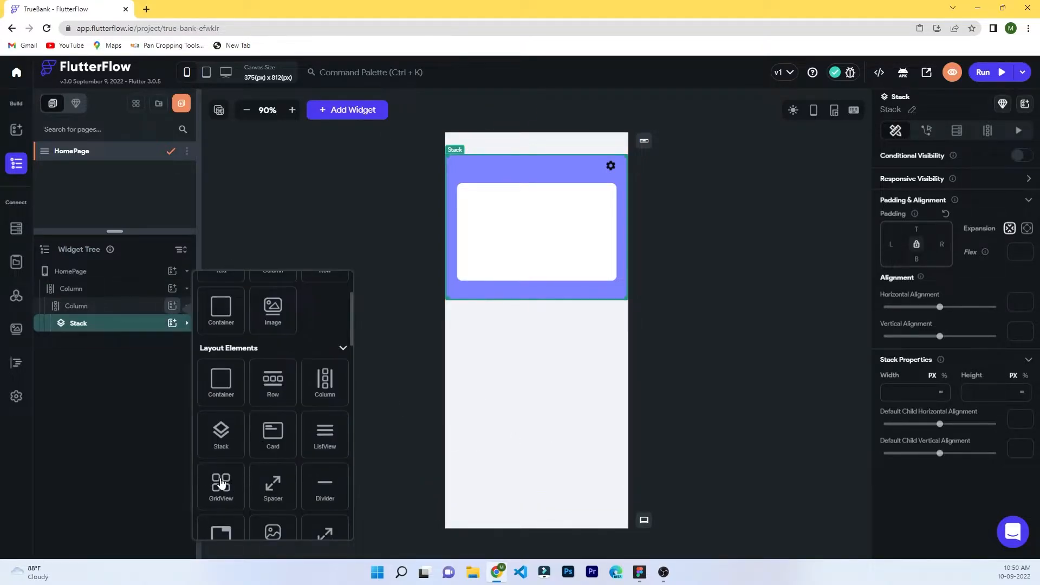
left_click(221, 429)
key("Delete")
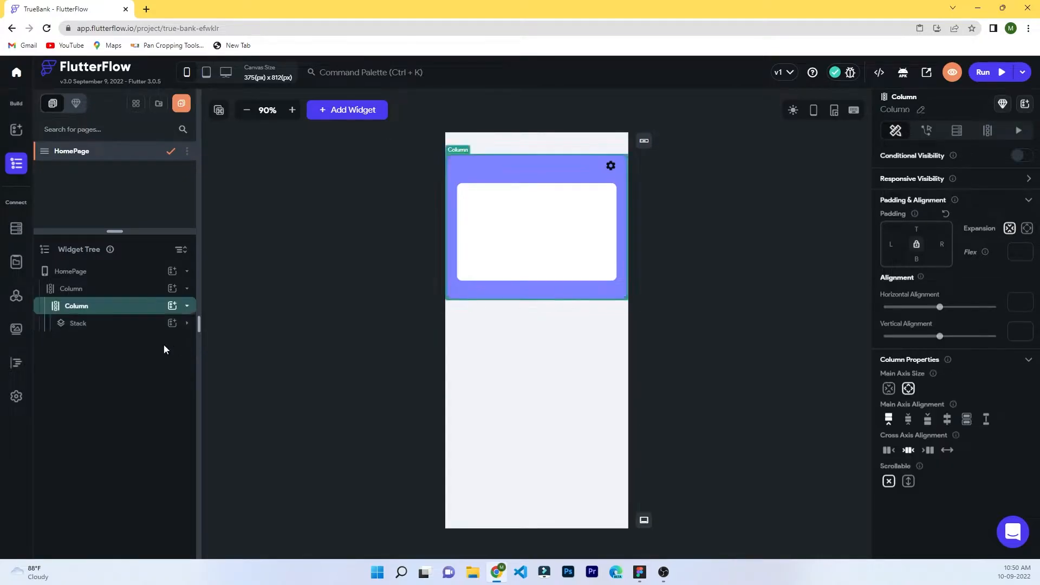
left_click(140, 328)
left_click(126, 341)
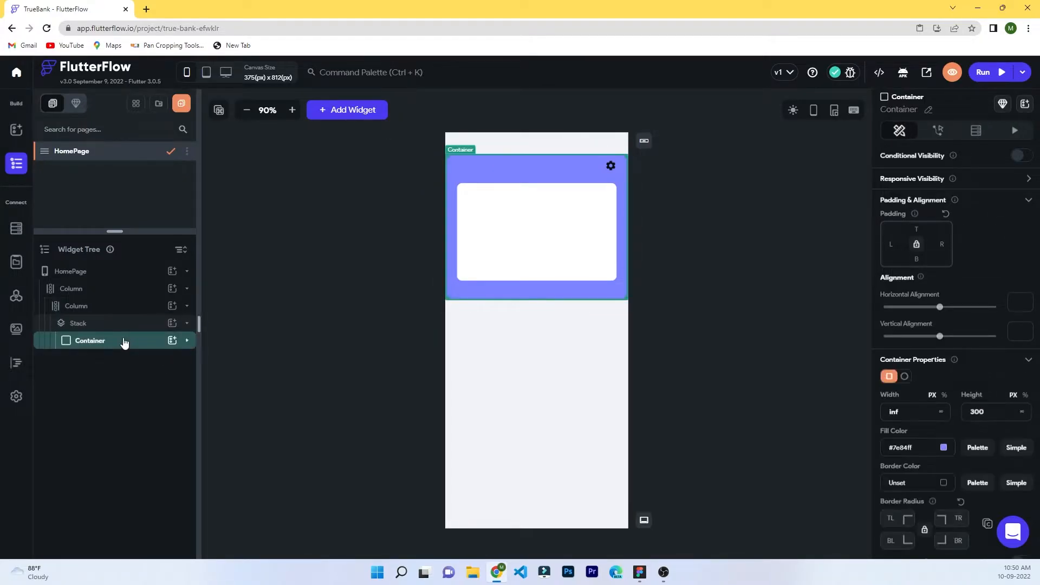
left_click(173, 323)
left_click(221, 431)
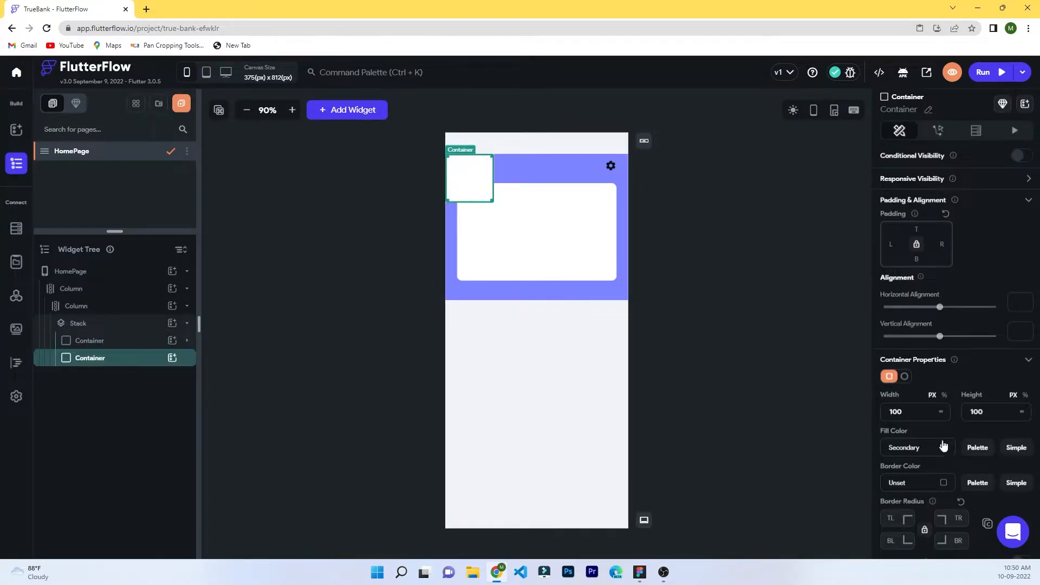
left_click(942, 412)
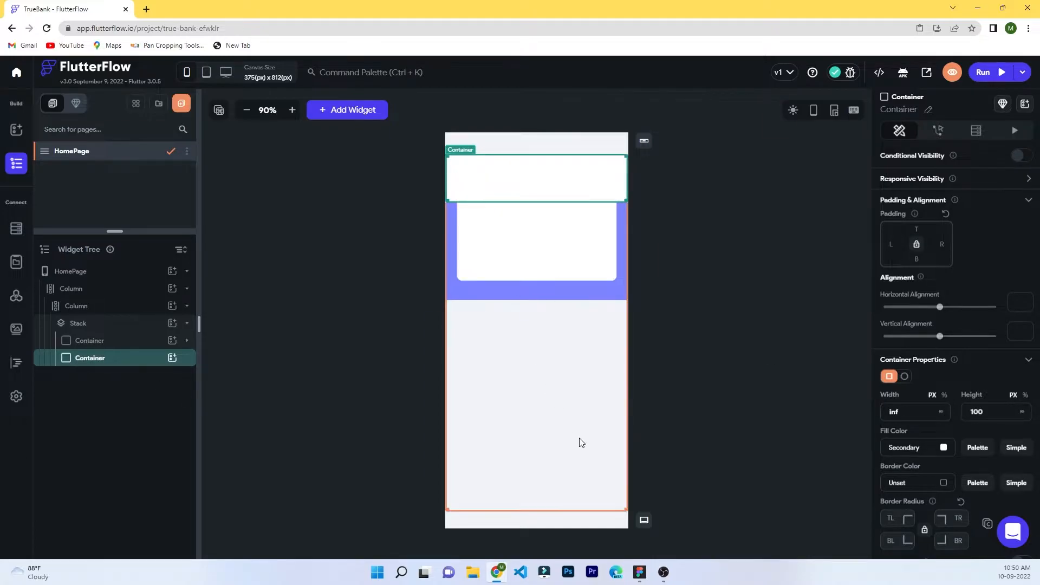
scroll(921, 260, "down", 2)
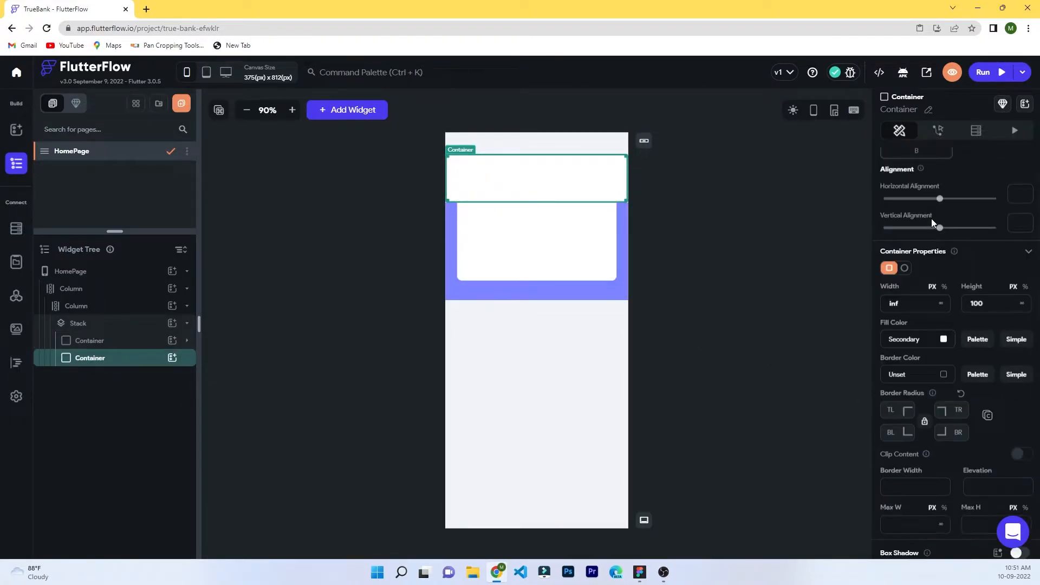
left_click_drag(941, 228, 931, 229)
double_click(1021, 223)
type("0")
left_click(768, 281)
left_click(591, 182)
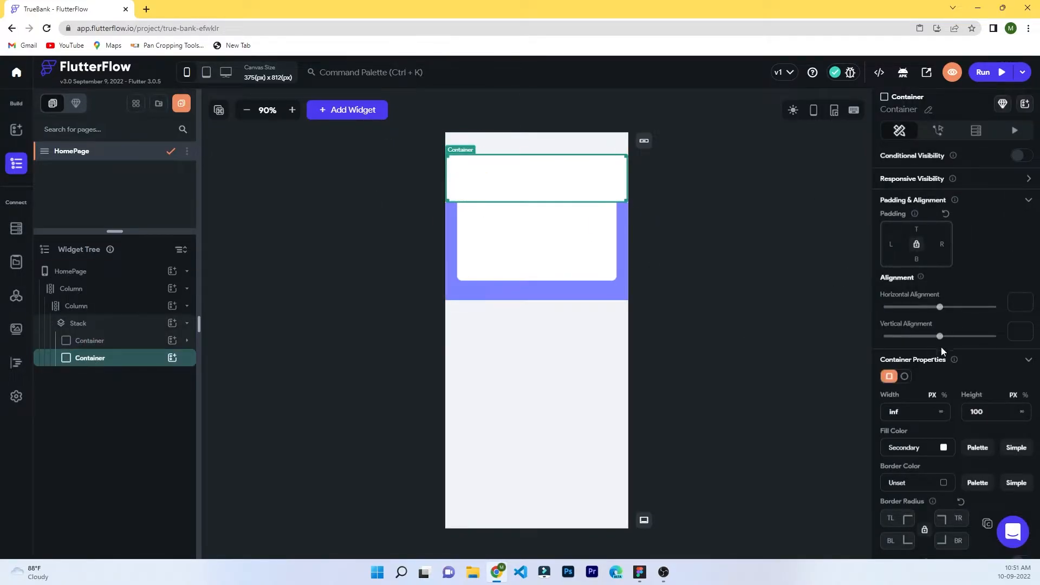
left_click(1023, 412)
left_click(79, 323)
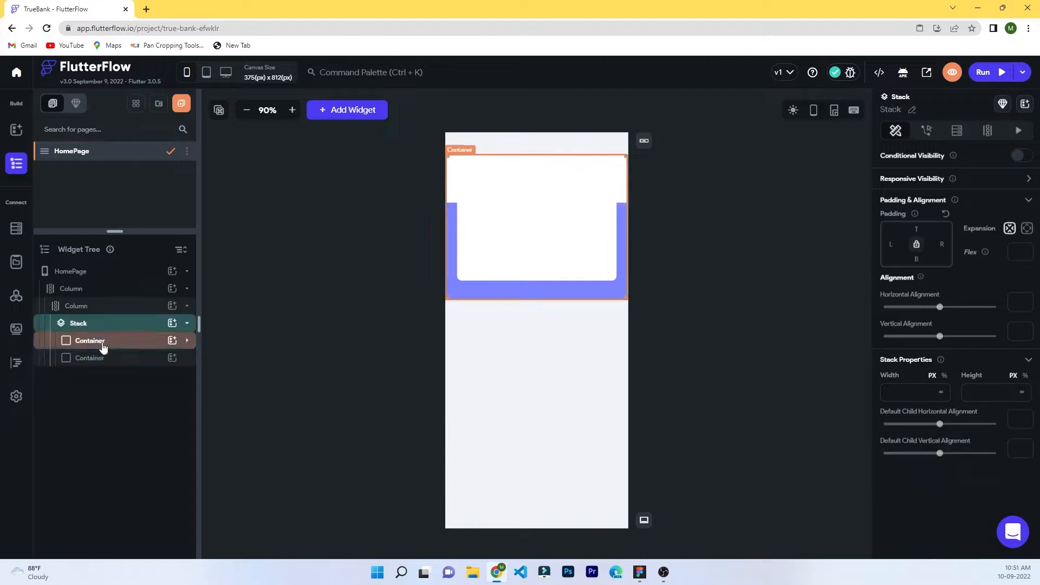
left_click(103, 358)
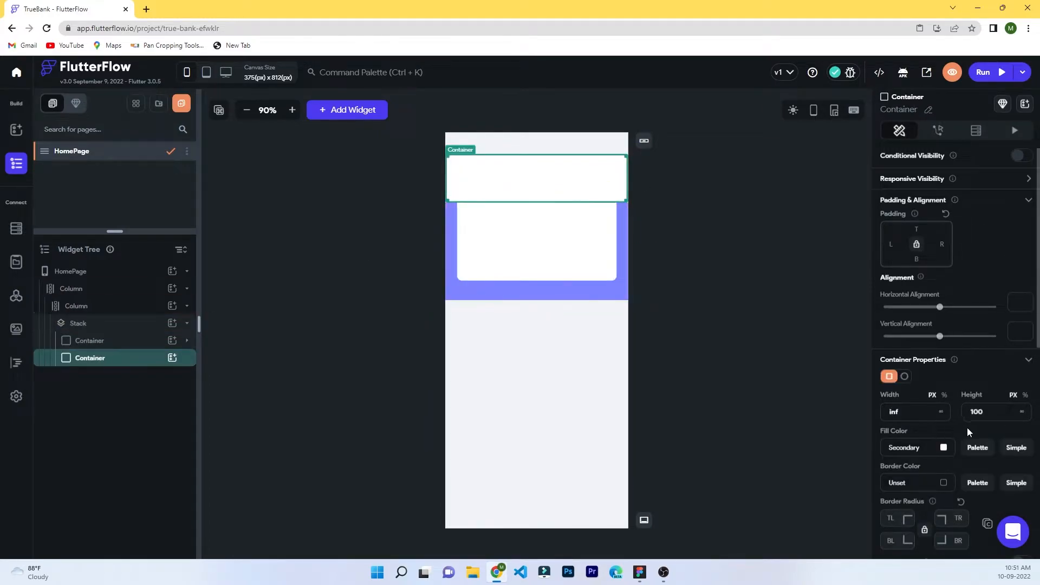
Set the lower white container's top padding to 250.
left_click(916, 230)
type("200")
key("BackSpace")
key("BackSpace")
key("BackSpace")
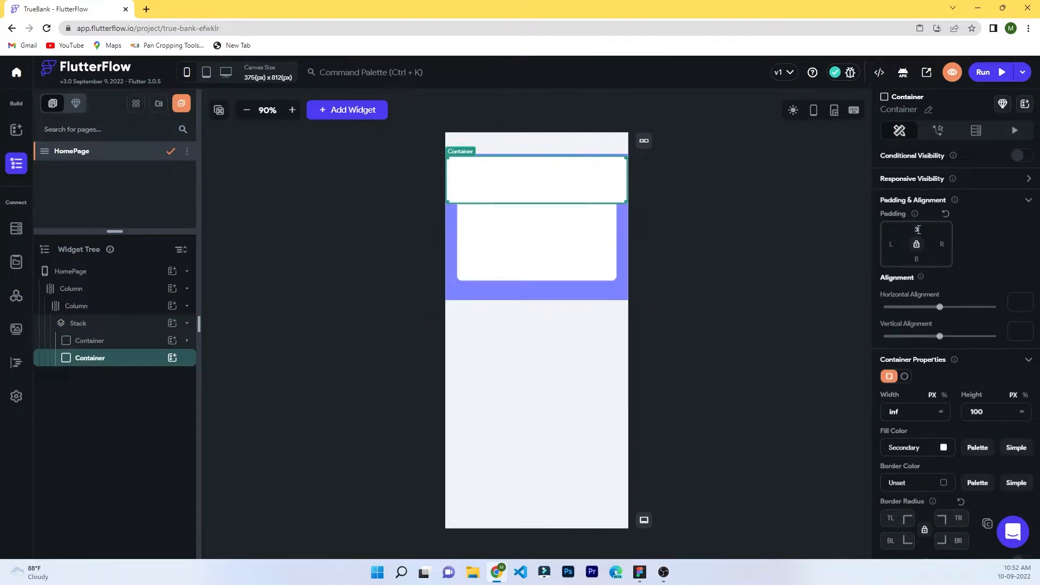
type("350")
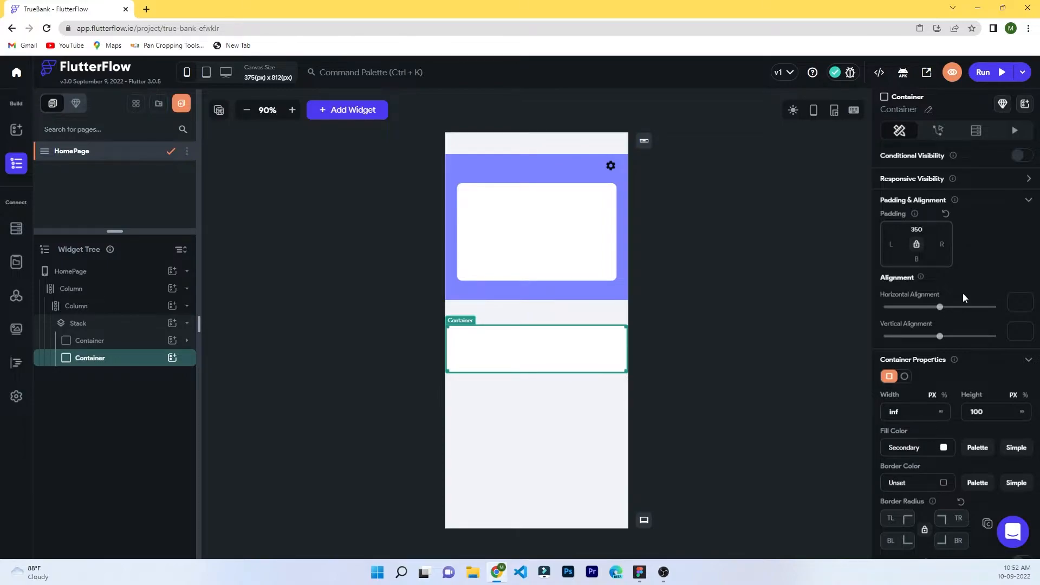
left_click_drag(940, 336, 993, 348)
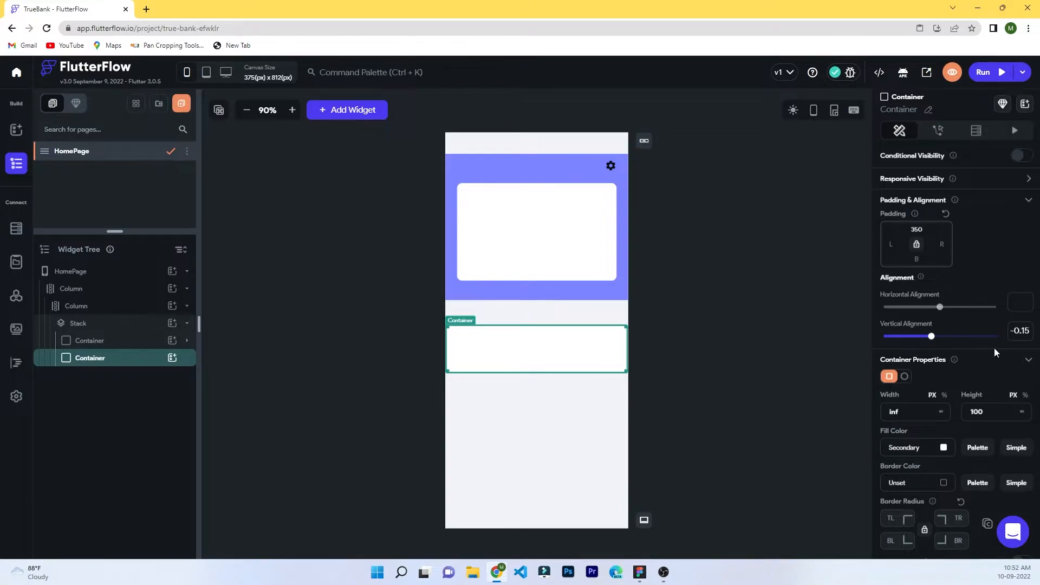
key("BackSpace")
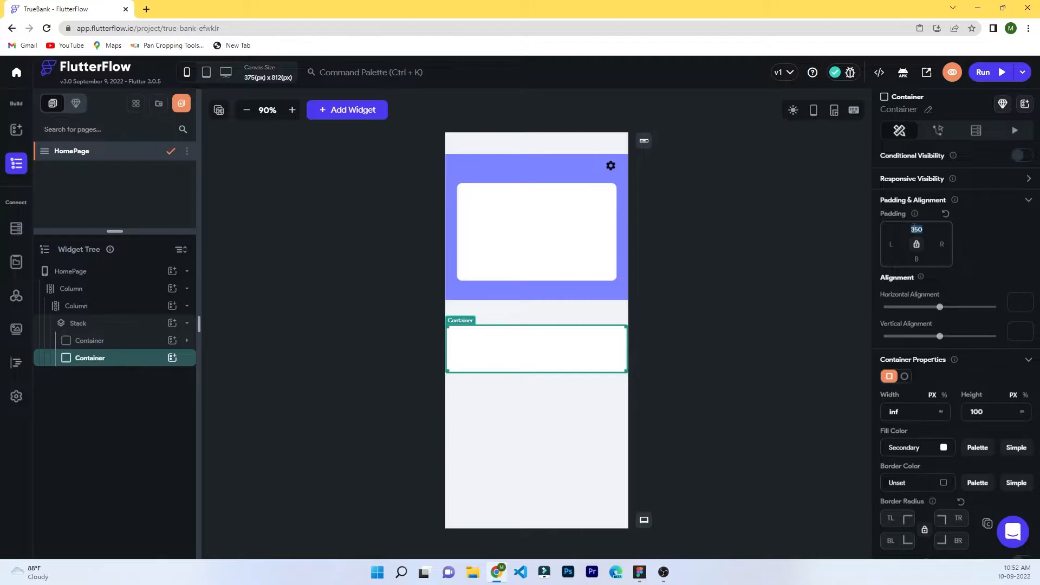
type("300")
type("250")
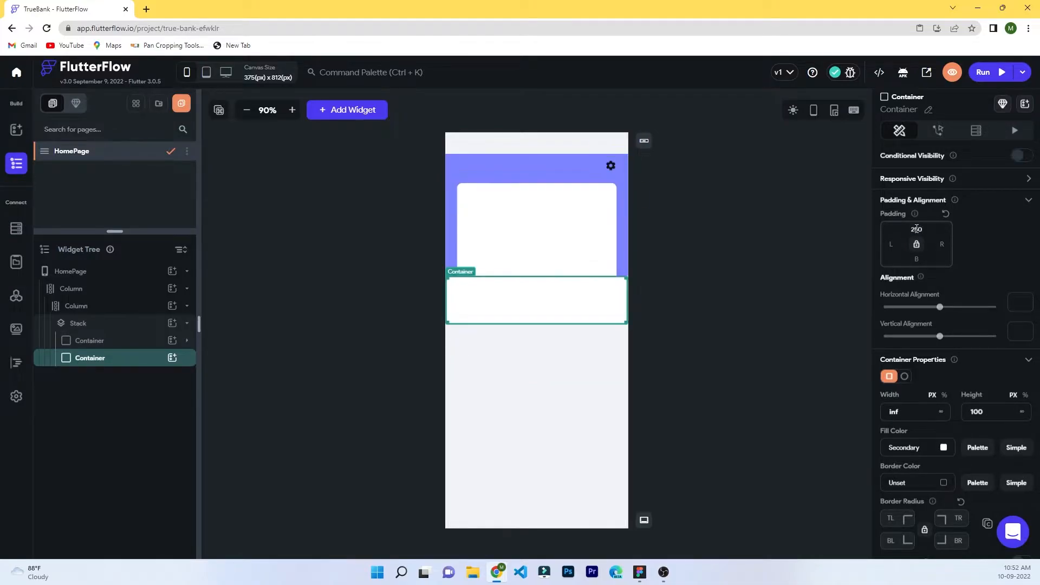
left_click(905, 377)
left_click(698, 353)
Round the lower container's top-left and top-right corners to 30 px.
scroll(887, 406, "down", 2)
left_click(889, 410)
type("20")
left_click(955, 410)
type("20")
left_click(551, 348)
left_click(559, 308)
Make the lower white container's height 100% of the screen.
left_click(562, 246)
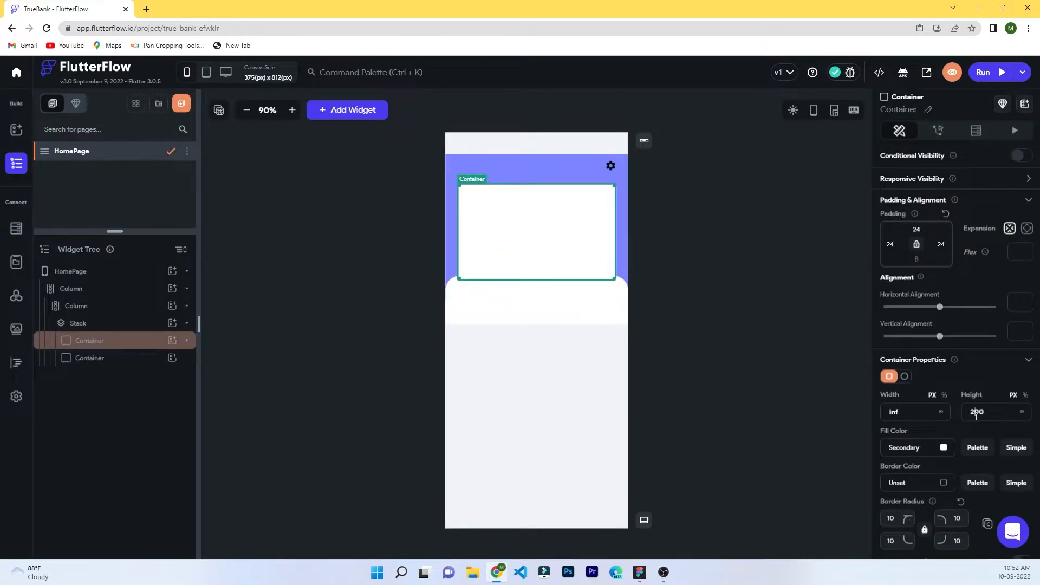
left_click(536, 301)
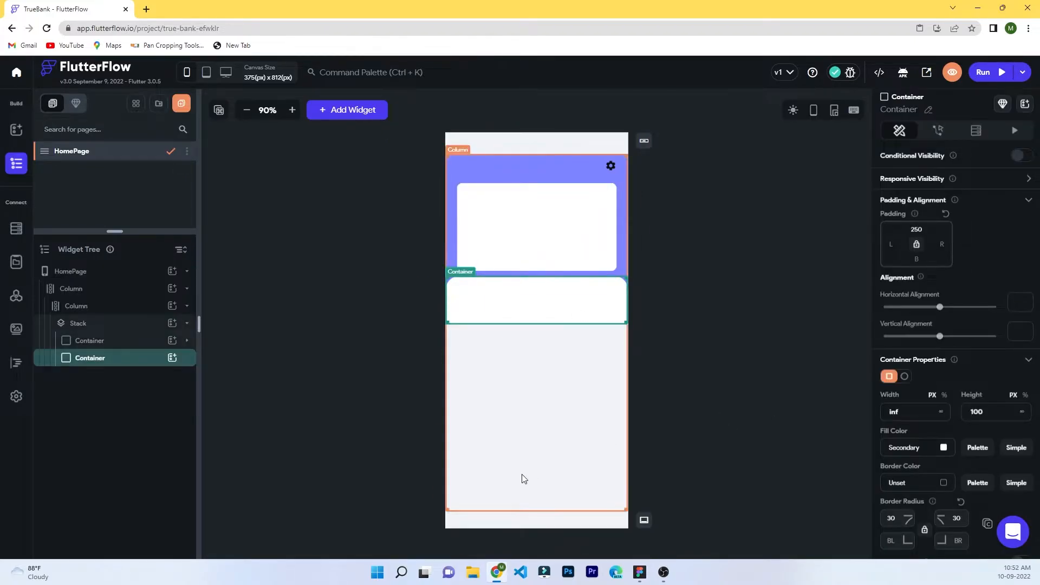
scroll(898, 476, "down", 3)
scroll(899, 476, "down", 5)
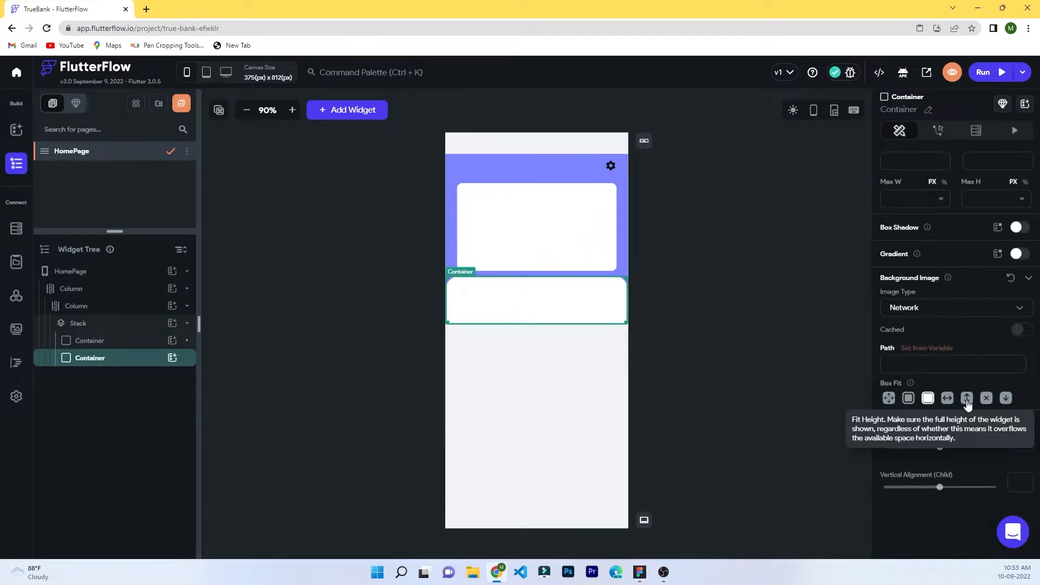
scroll(975, 284, "up", 8)
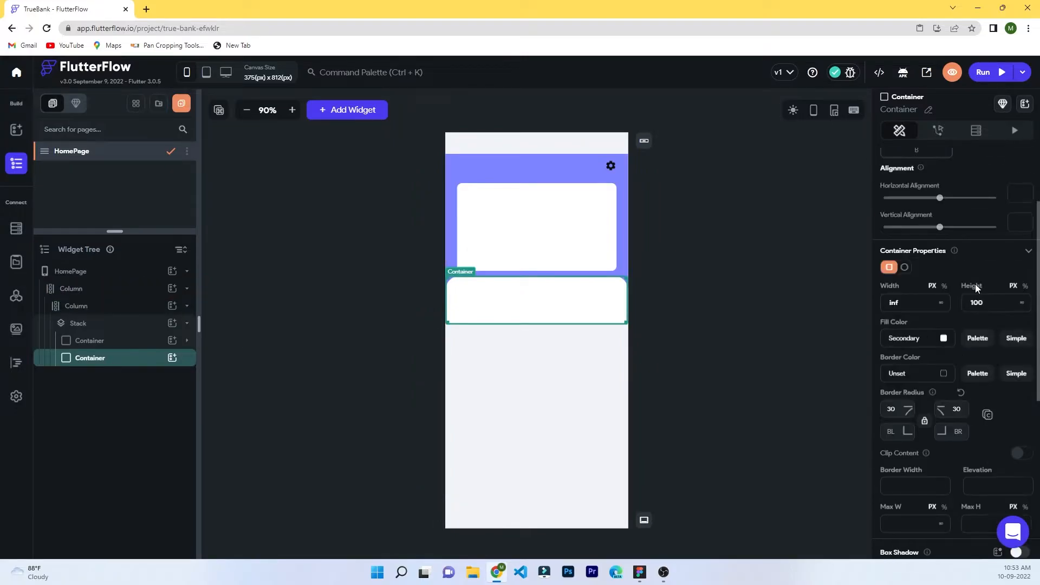
scroll(996, 363, "down", 4)
scroll(996, 362, "up", 2)
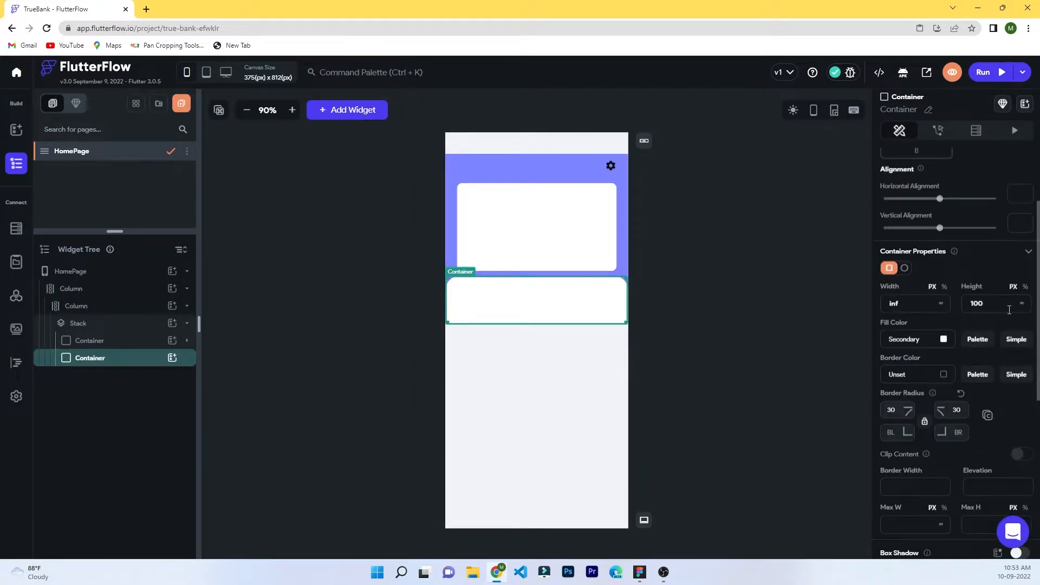
left_click(1025, 286)
left_click(711, 182)
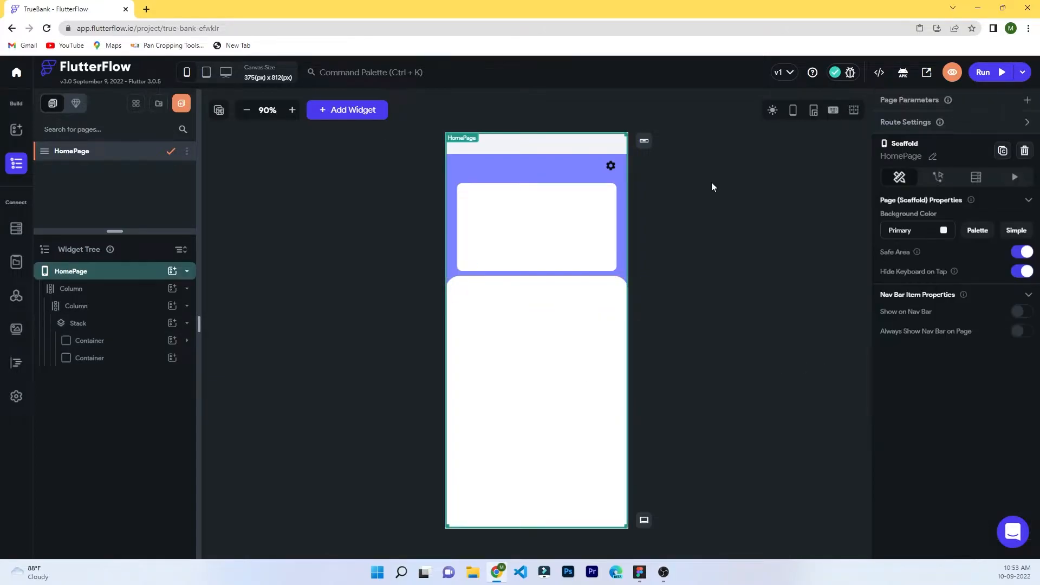
left_click(569, 323)
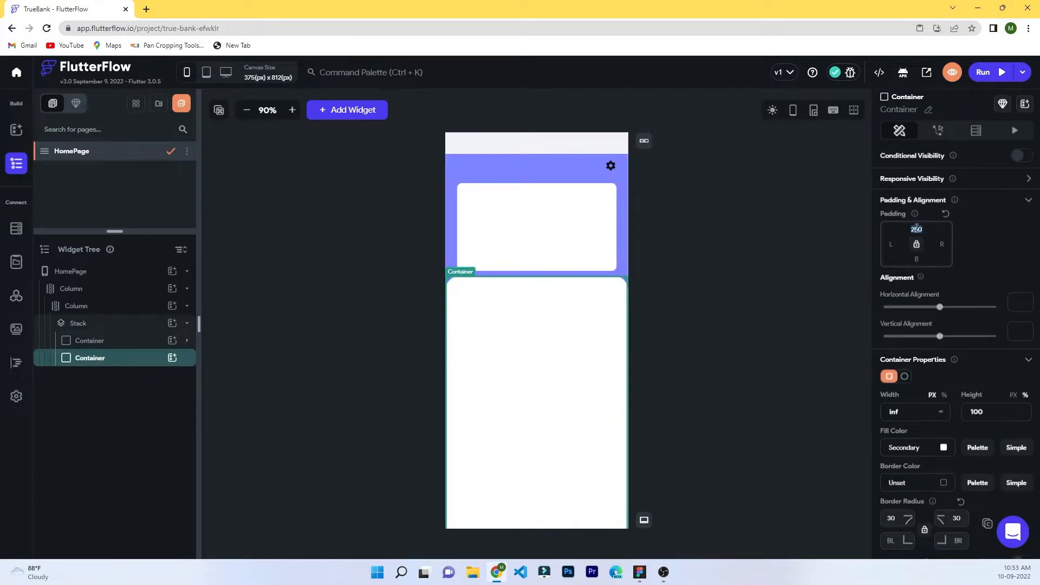
left_click(744, 329)
Increase the purple header container's height so it extends further down the page.
left_click(169, 342)
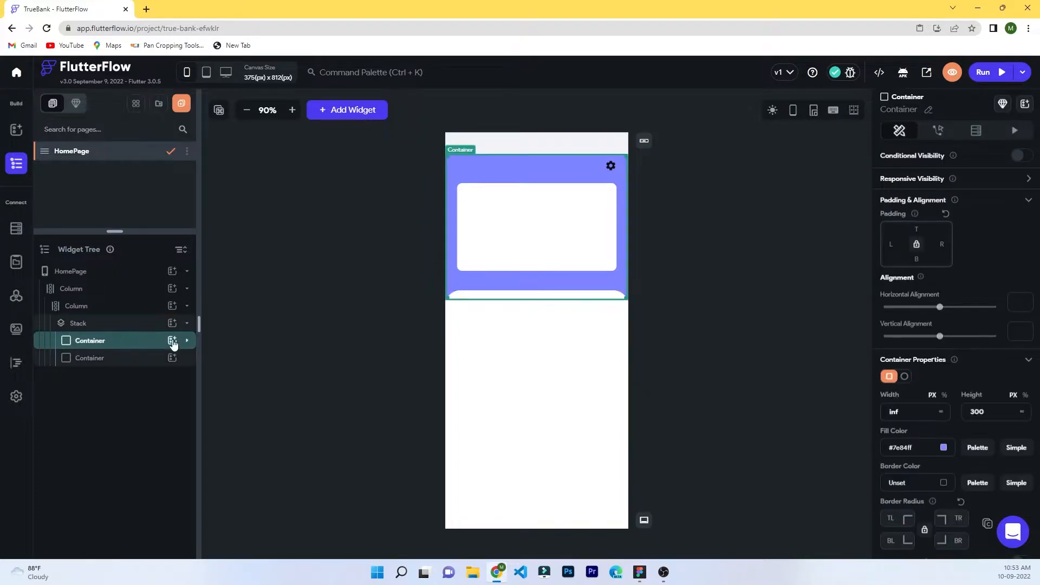
double_click(978, 412)
type("35")
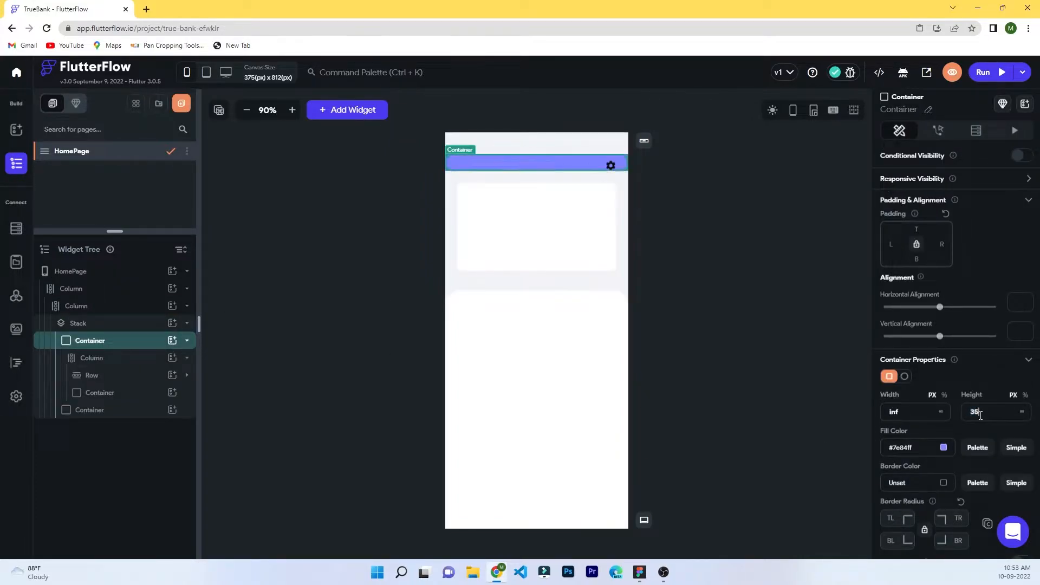
left_click(726, 326)
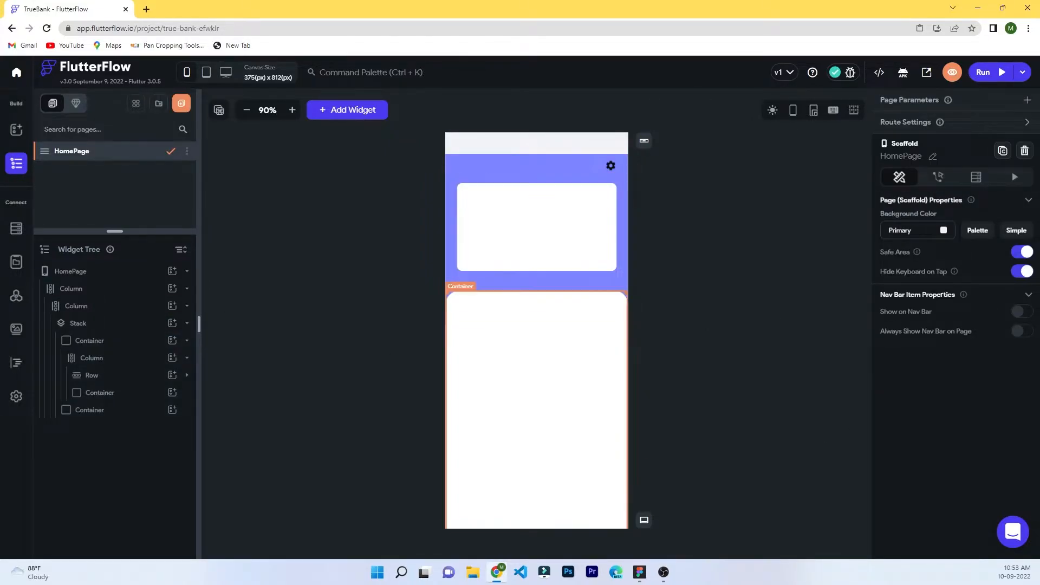
left_click(546, 233)
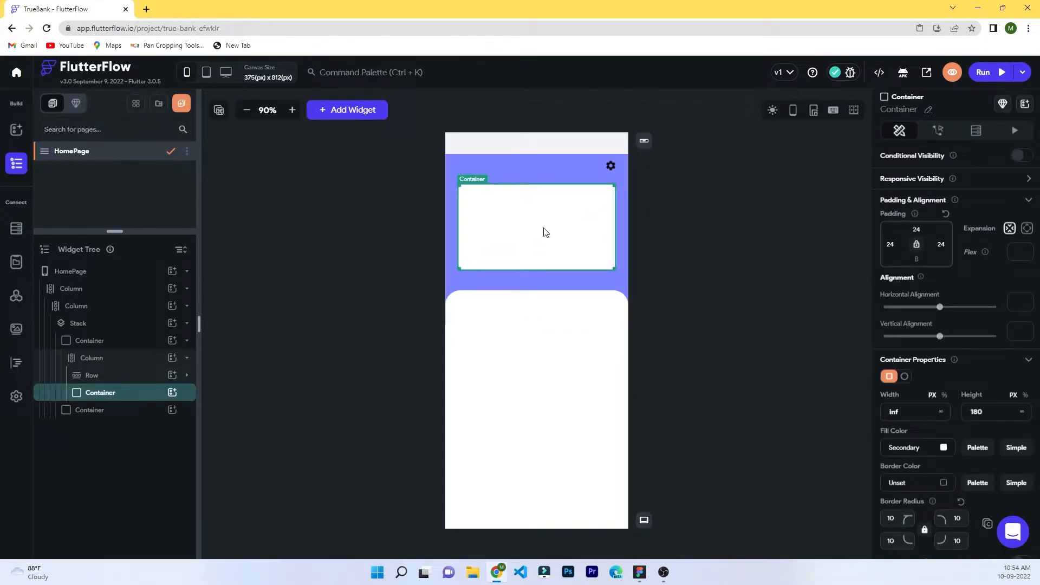
left_click(172, 392)
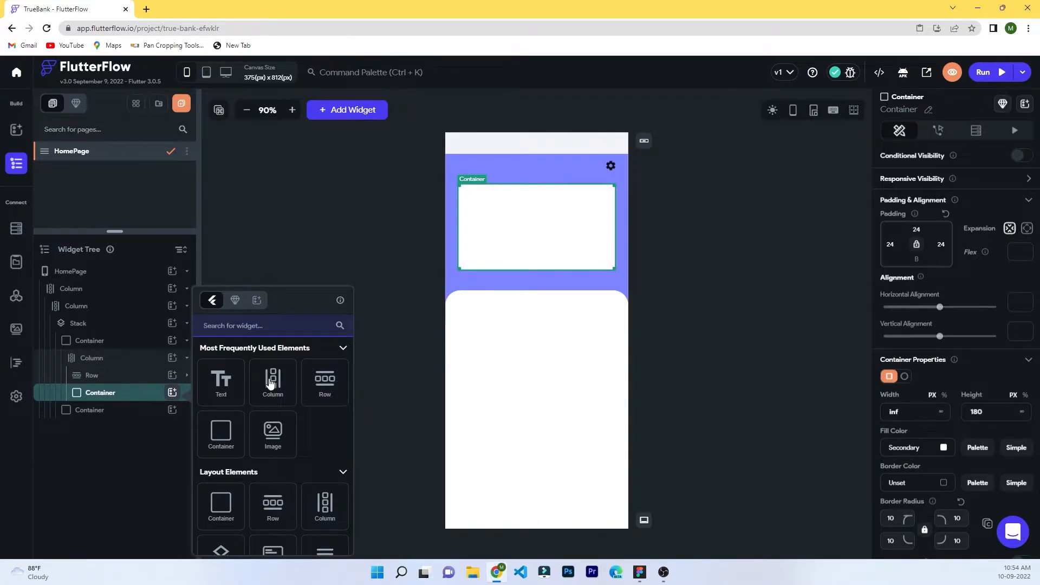
Add a left-aligned Column to the card with a text showing the cardholder name.
left_click(273, 382)
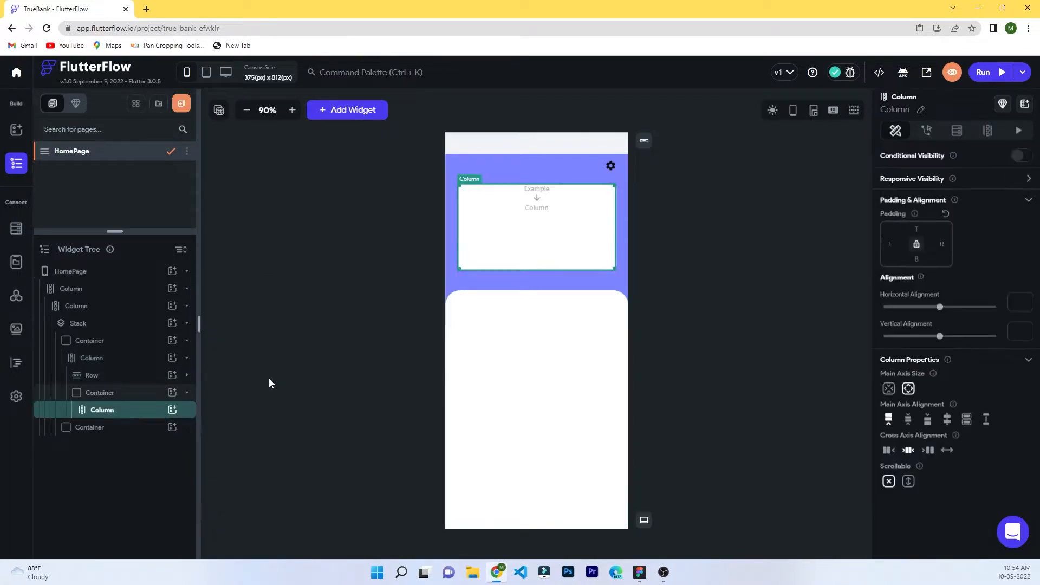
left_click(172, 411)
left_click(216, 382)
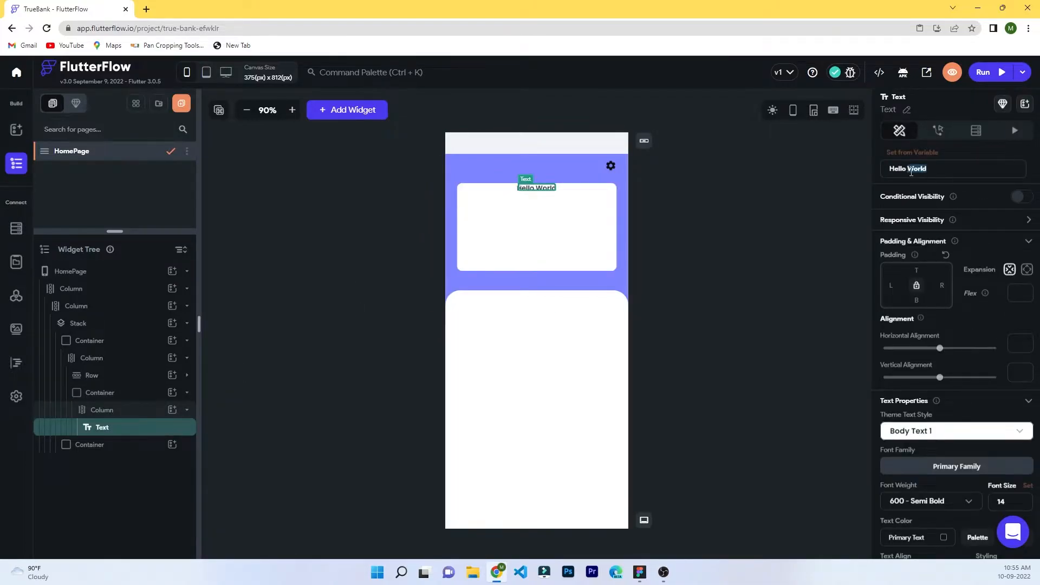
left_click(574, 246)
left_click(889, 452)
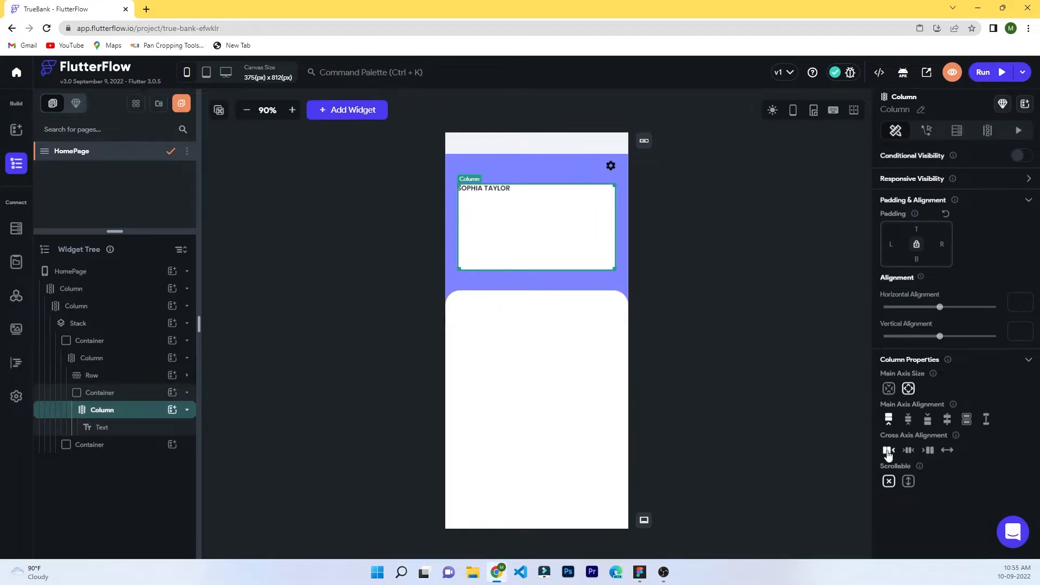
Add a second text below the name showing the masked card number.
left_click(172, 410)
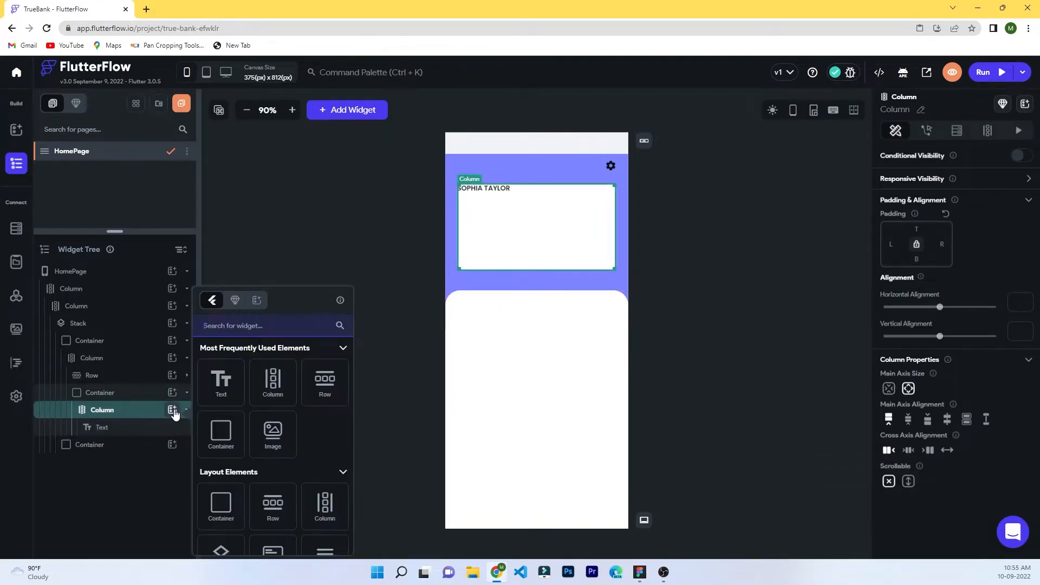
left_click(220, 380)
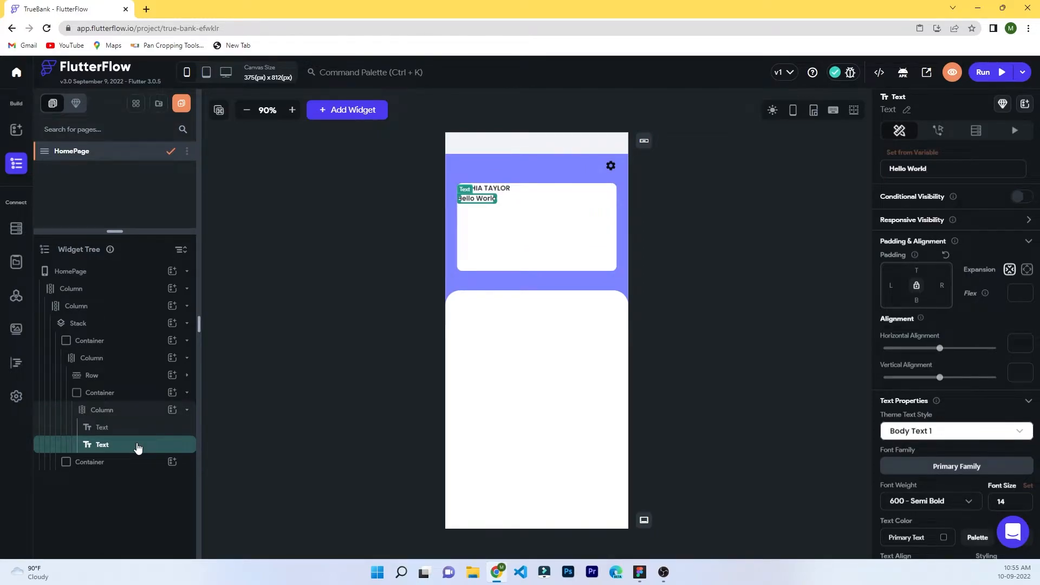
triple_click(901, 170)
type("4389 78XX XXXX 5436")
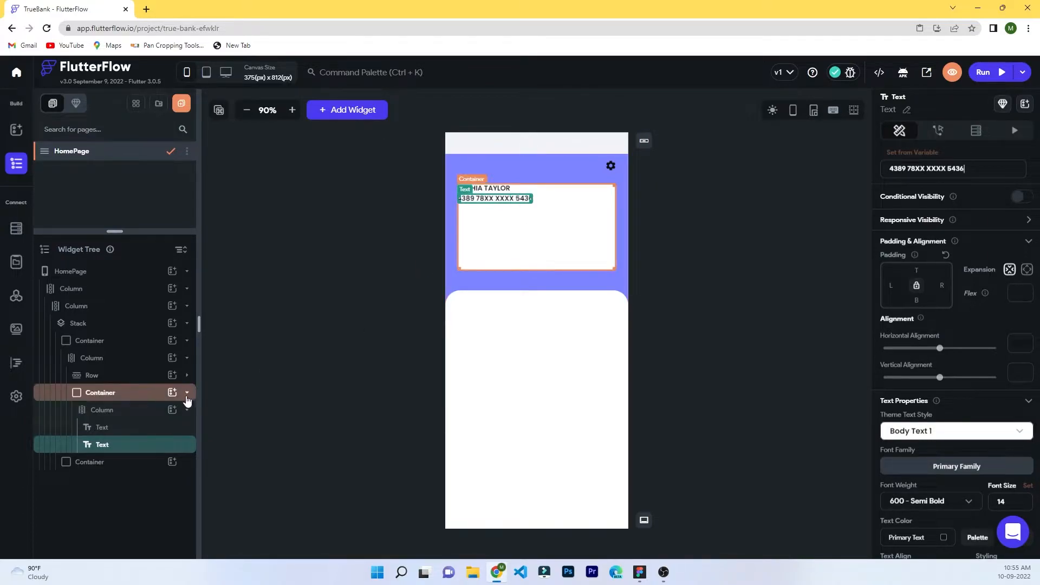
Add a Row below the card number containing texts 'CVV' and '123'.
left_click(172, 410)
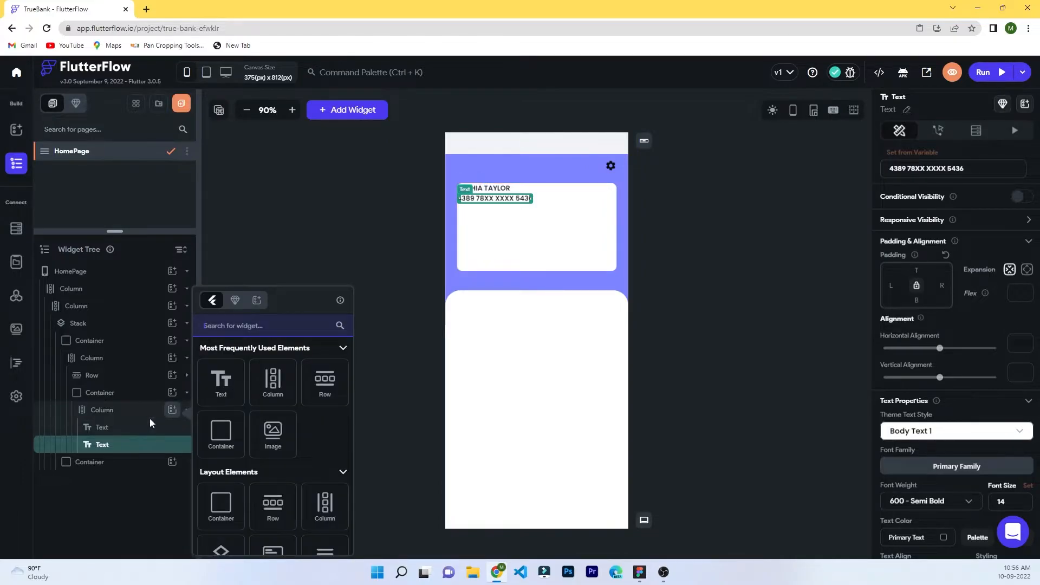
left_click(326, 380)
left_click(171, 462)
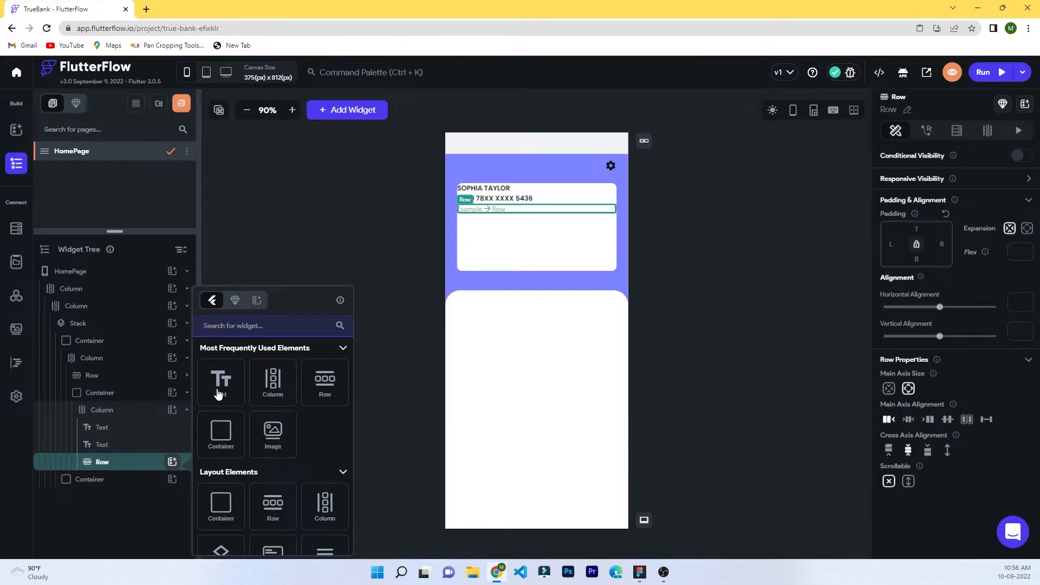
left_click(218, 394)
left_click(919, 165)
key("ctrl+a")
type("CVV")
left_click(171, 462)
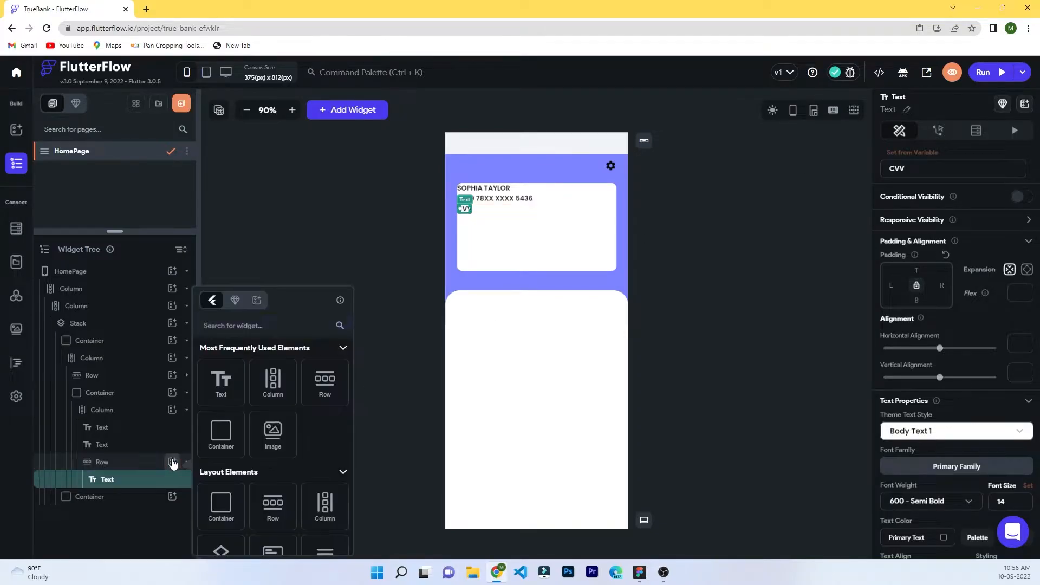
left_click(219, 382)
key("ctrl+a")
type("123")
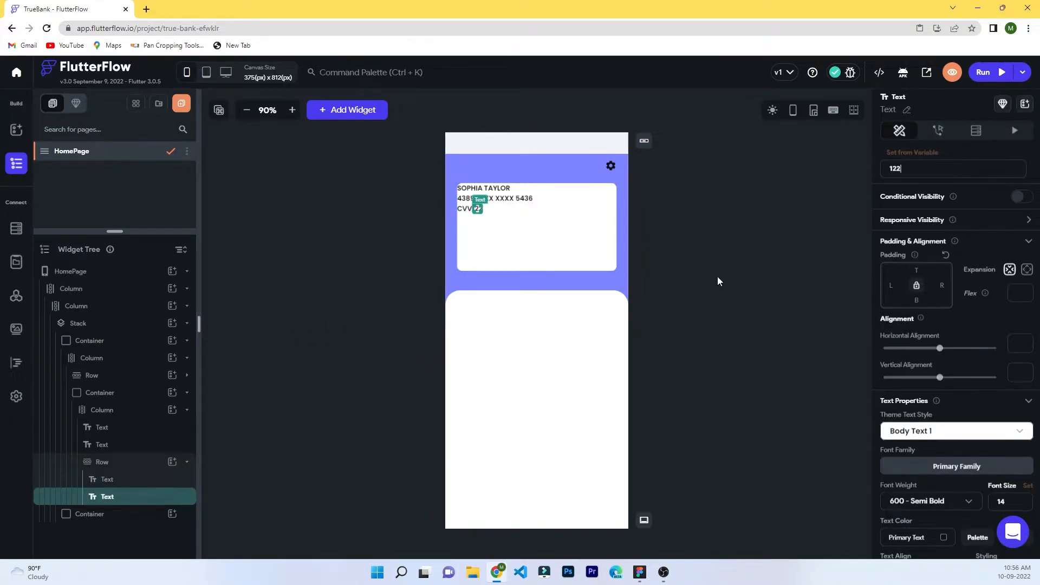
Add 'EXPIRY' and '12/29' texts to the CVV row.
left_click(172, 462)
left_click(220, 382)
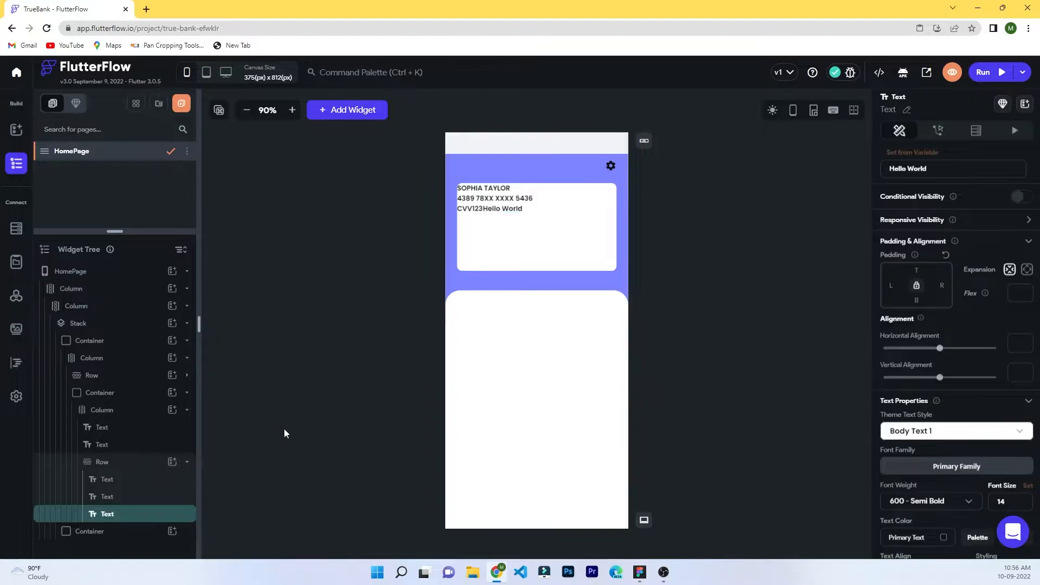
left_click(918, 169)
key("ctrl+a")
type("EXPIR")
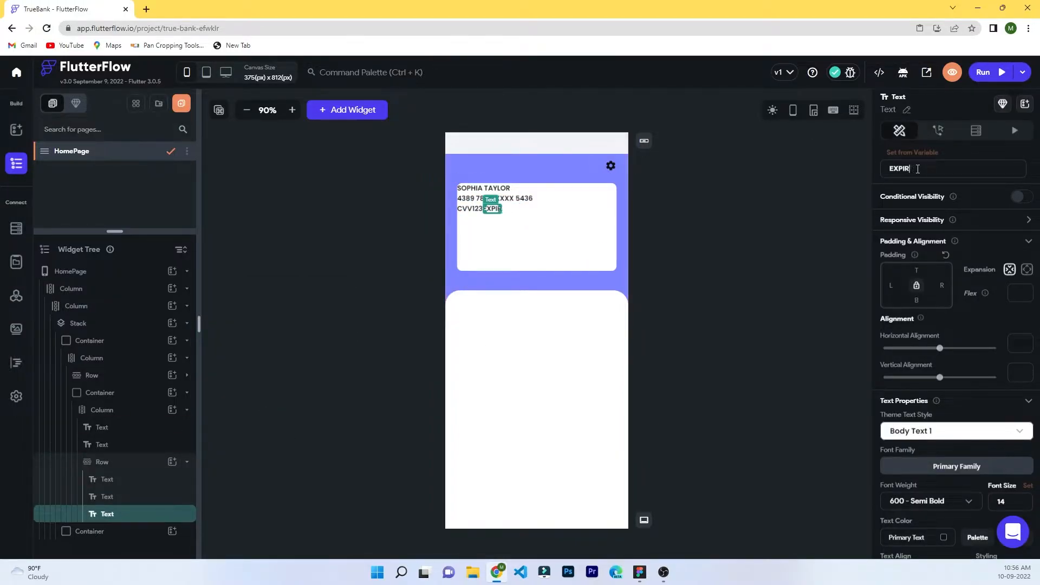
type("Y")
left_click(170, 463)
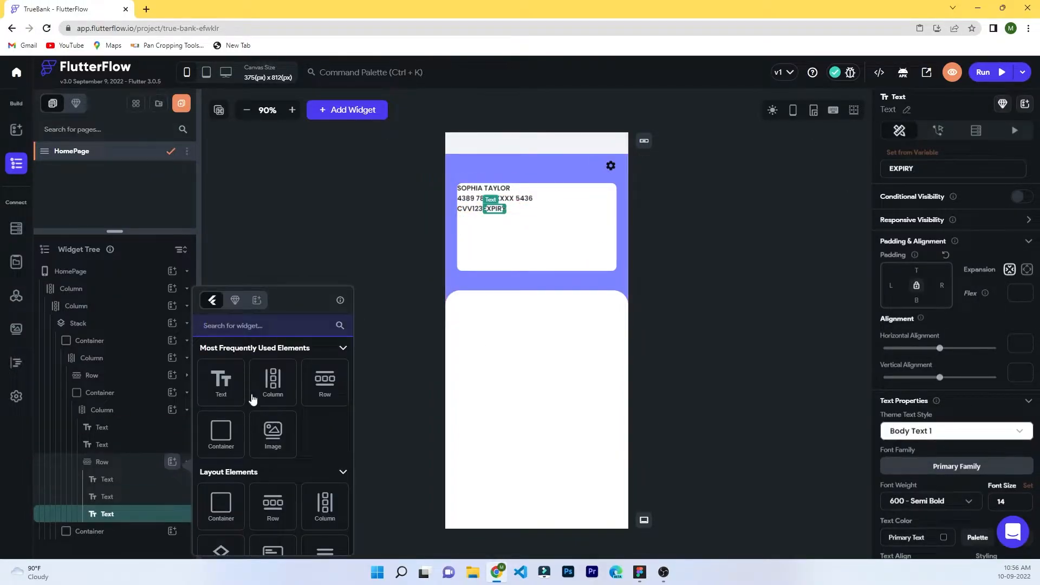
left_click(222, 382)
type("12/29")
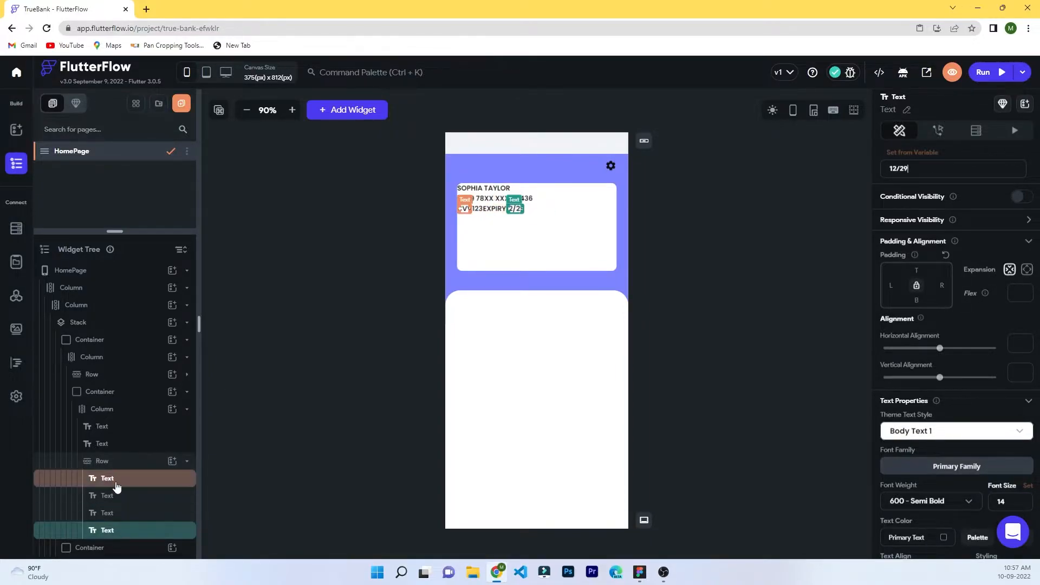
Pad the card details Column 24 px on every side.
left_click(495, 209)
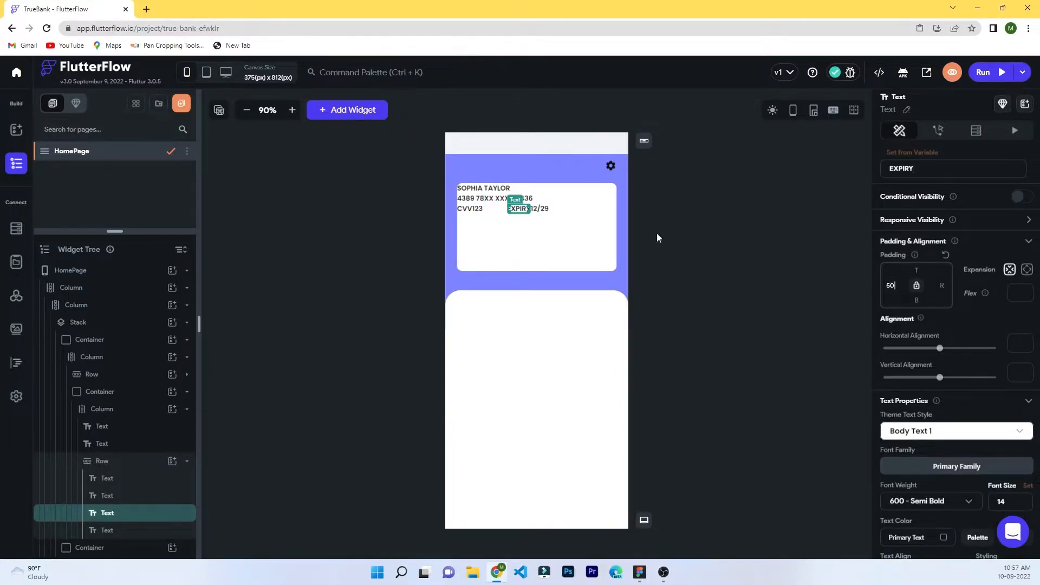
left_click(115, 463)
left_click(107, 410)
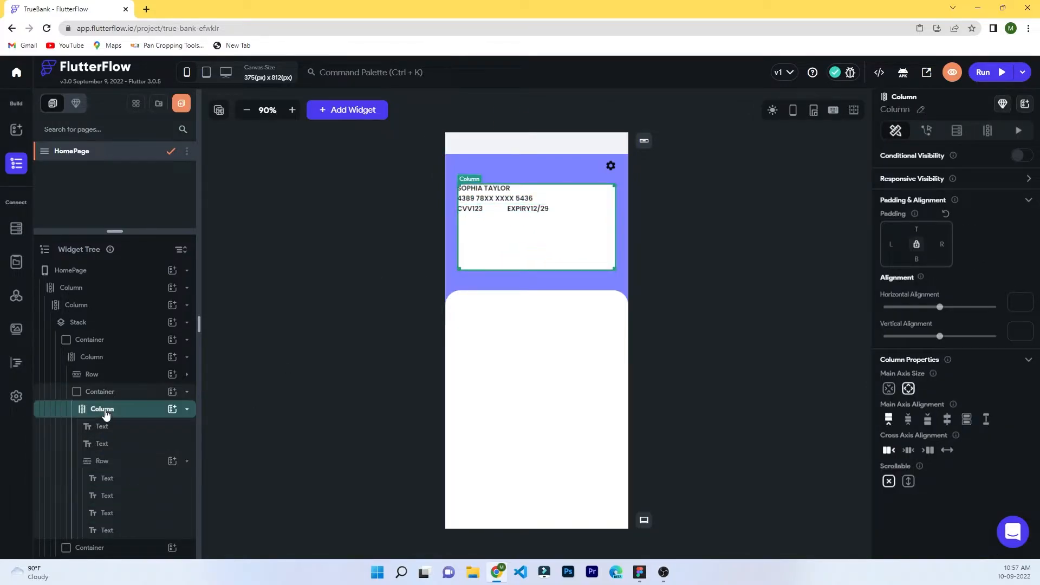
left_click(889, 246)
type("24")
left_click(917, 230)
type("24")
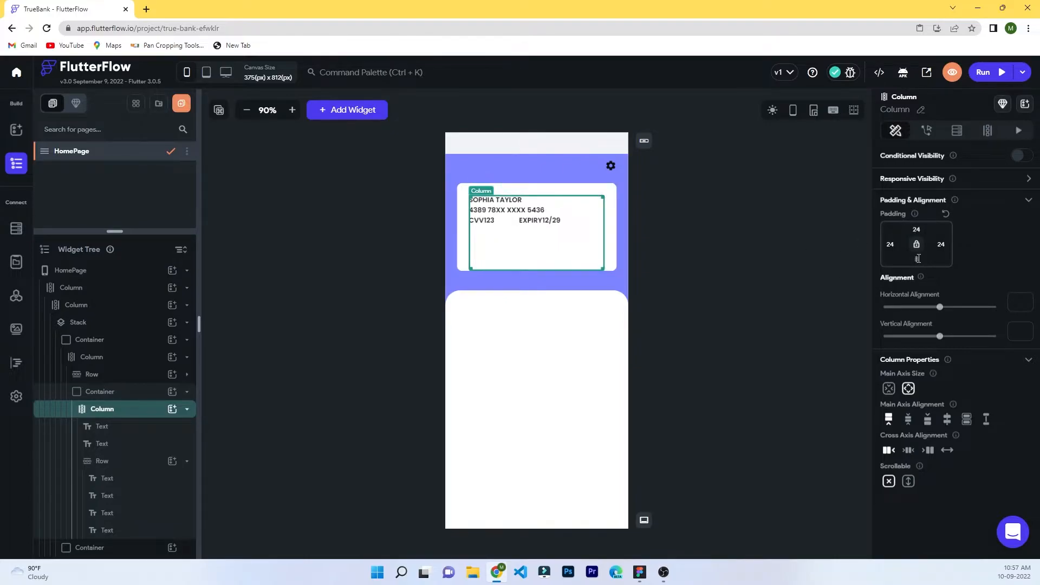
type("24")
left_click(781, 268)
left_click(507, 248)
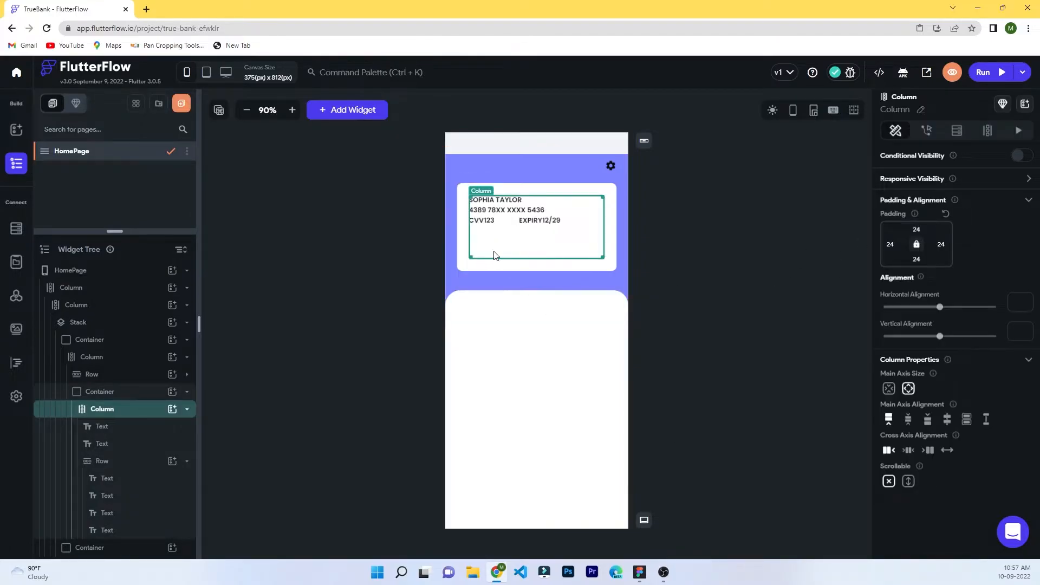
Add a Container below the card details with height 20 and a black fill.
left_click(173, 410)
left_click(232, 431)
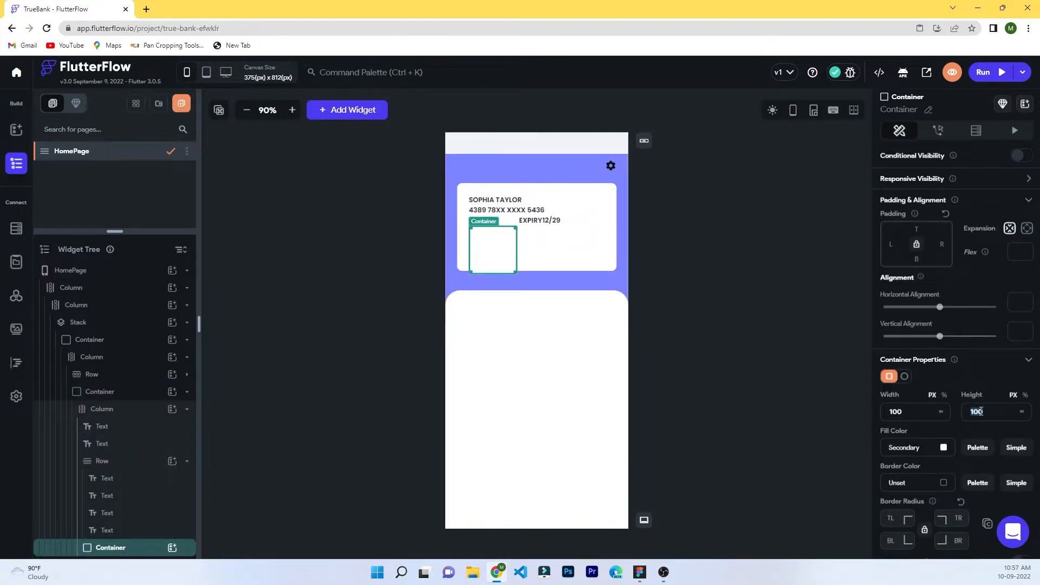
type("20")
scroll(971, 444, "down", 2)
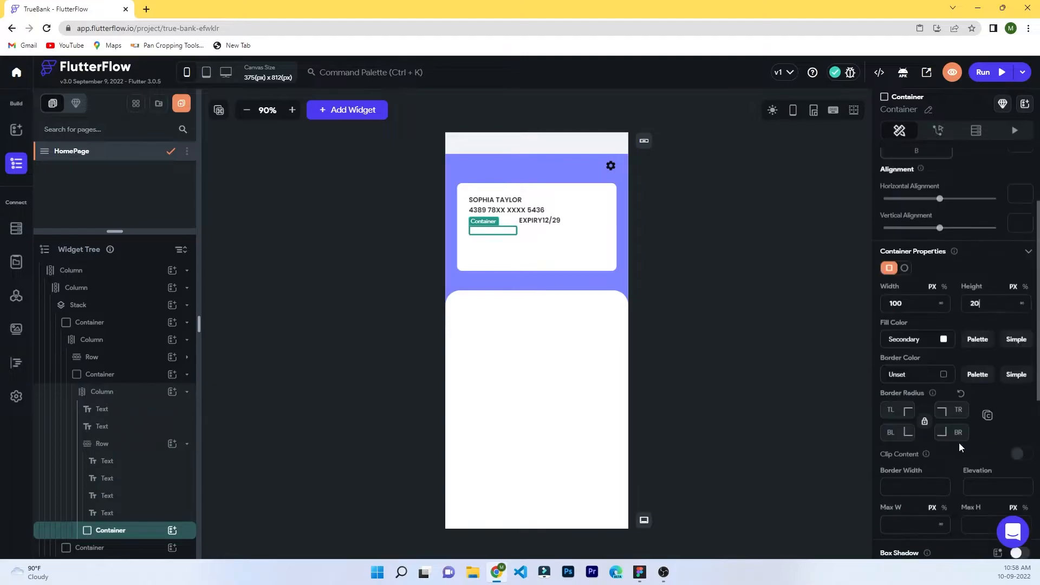
left_click(912, 346)
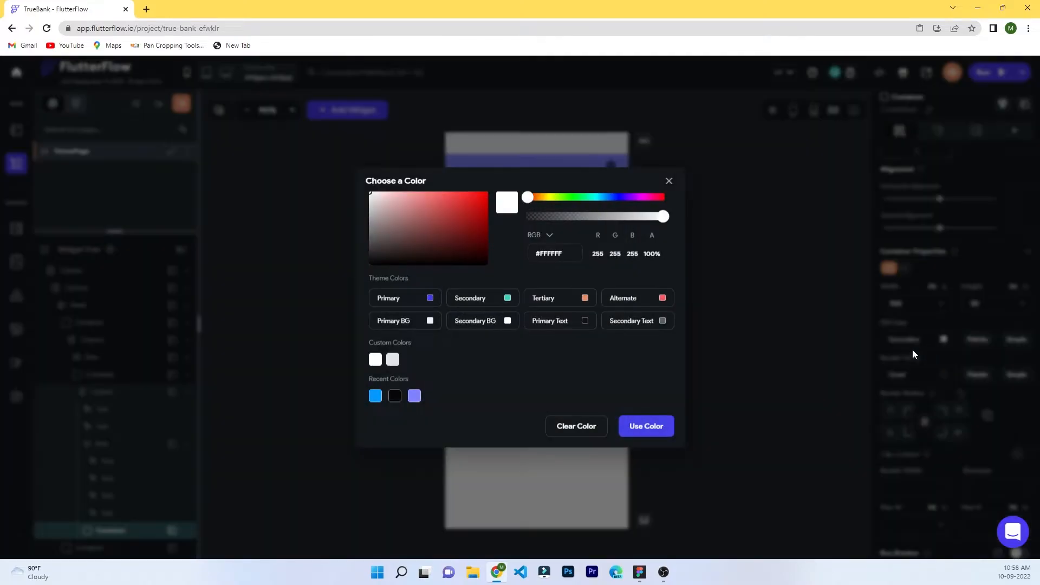
left_click(585, 322)
left_click(948, 341)
left_click(348, 283)
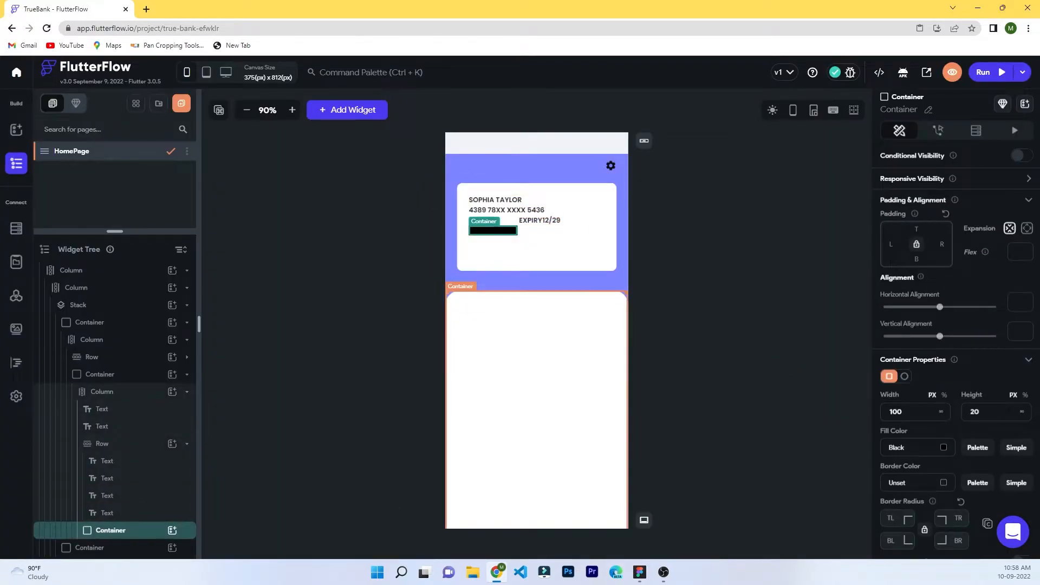
Put white 'View Card Details' text inside the black box.
left_click(173, 530)
left_click(224, 386)
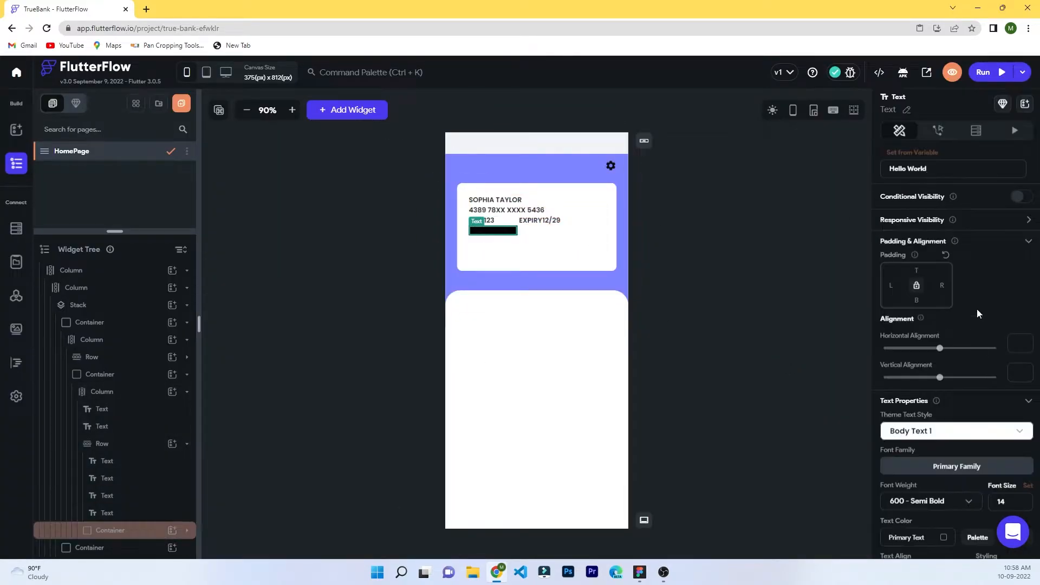
key("BackSpace")
type("View Card Details")
scroll(979, 346, "down", 1)
scroll(980, 345, "down", 2)
left_click(944, 375)
left_click(375, 359)
left_click(646, 426)
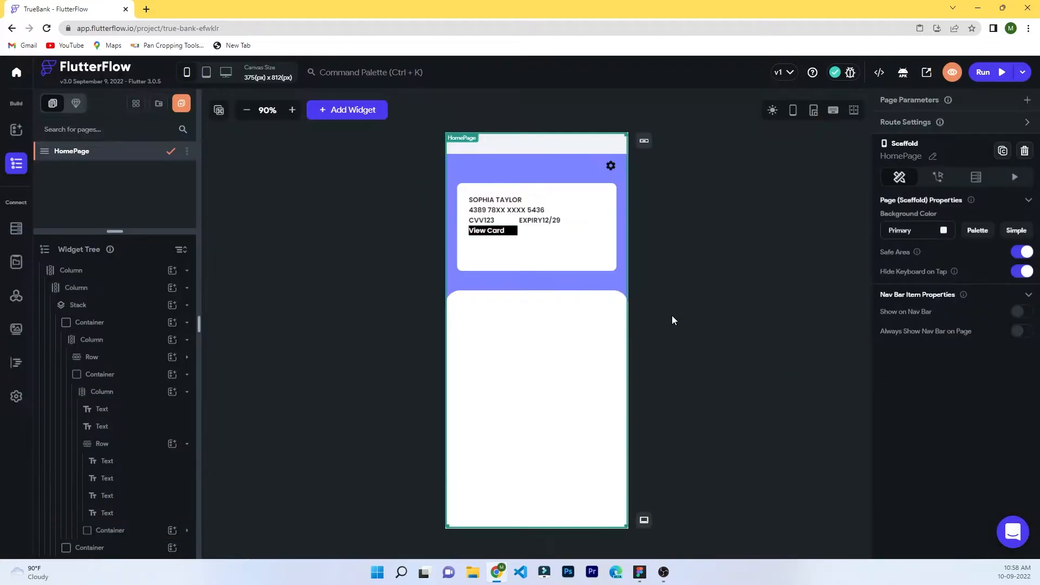
Set the black box's width to 120 and its corner radius to 10.
left_click(102, 532)
type("120")
scroll(953, 457, "down", 1)
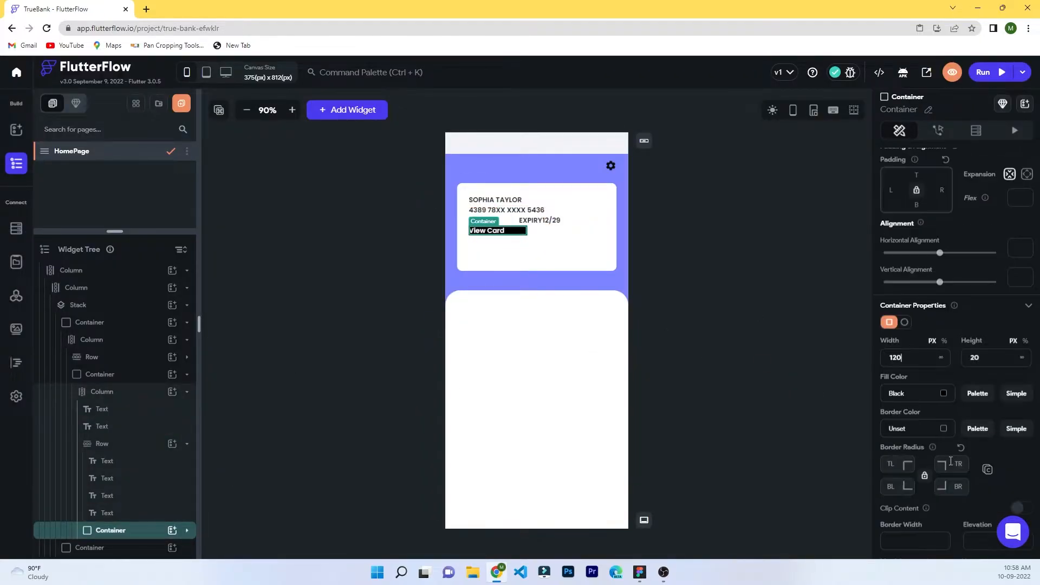
left_click(904, 464)
type("10")
left_click(731, 290)
Centre the 'View Card Details' text in the box and set its font size to 12.
left_click(491, 231)
scroll(900, 466, "down", 2)
left_click(912, 465)
left_click(705, 309)
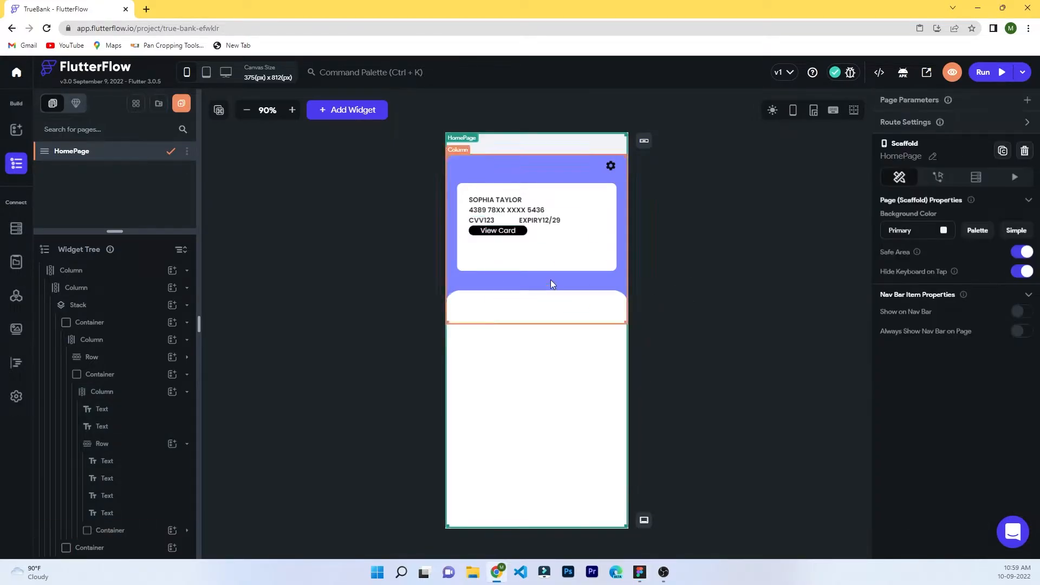
left_click(498, 233)
double_click(1001, 502)
type("12")
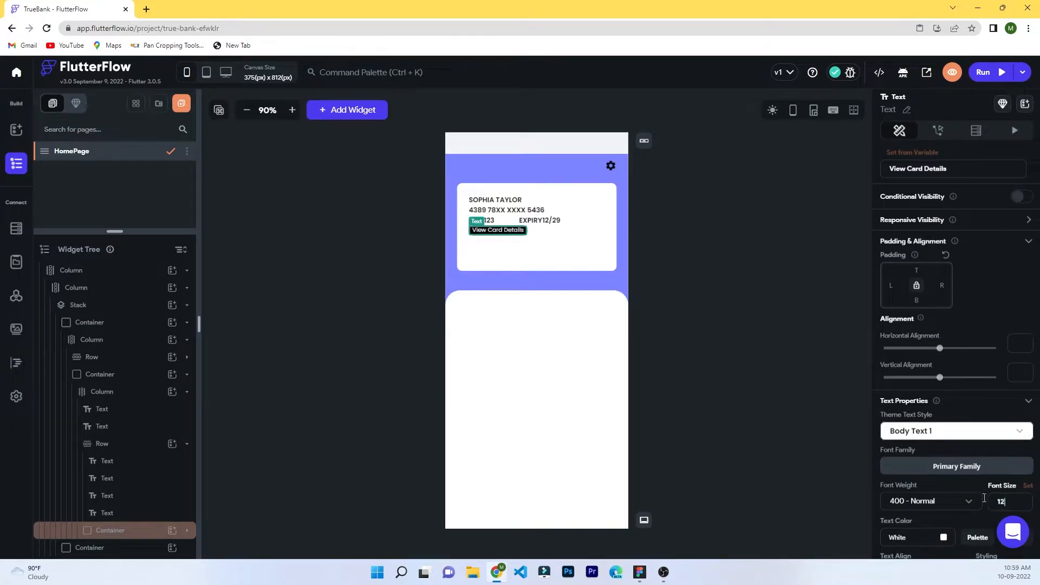
left_click(737, 357)
Widen the black box to 125 so the text fits.
left_click(98, 533)
double_click(896, 415)
type("125")
left_click(689, 320)
left_click(93, 535)
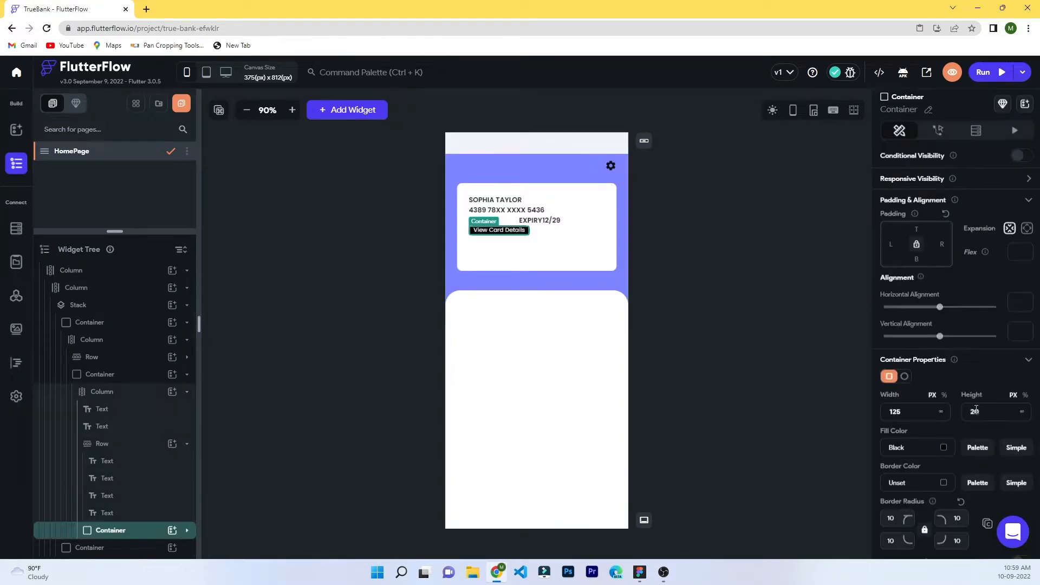
left_click(704, 360)
Check the finished button by selecting the box and its text, expanding the box in the tree.
left_click(103, 531)
left_click(725, 261)
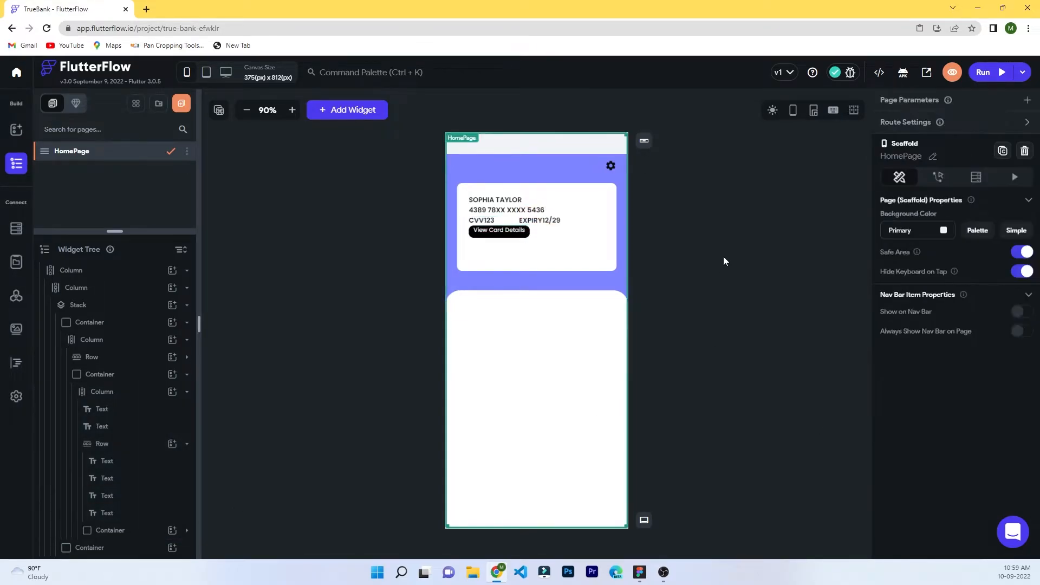
left_click(489, 232)
left_click(116, 530)
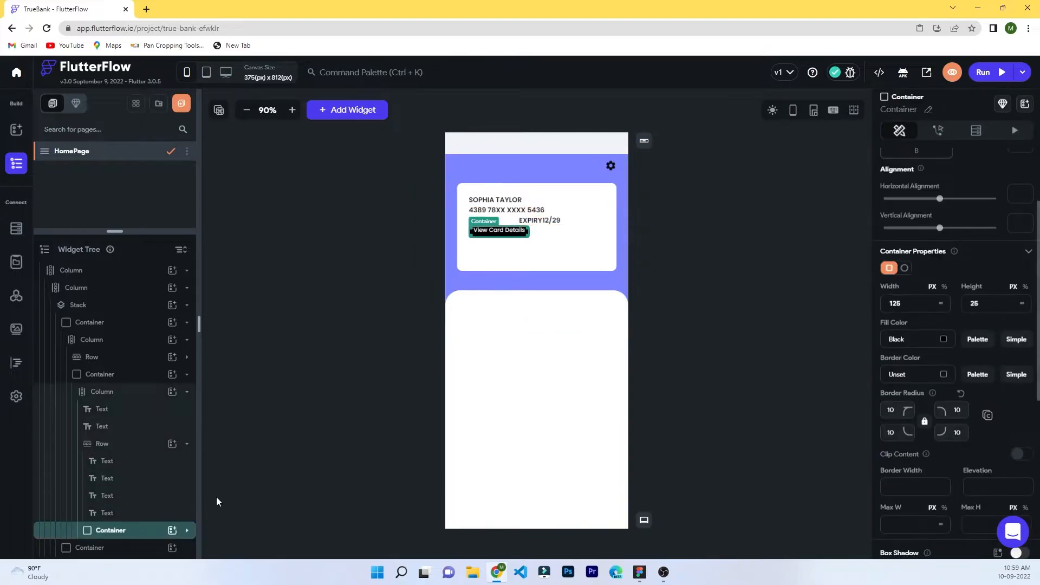
left_click(492, 233)
scroll(956, 477, "down", 3)
scroll(955, 392, "up", 2)
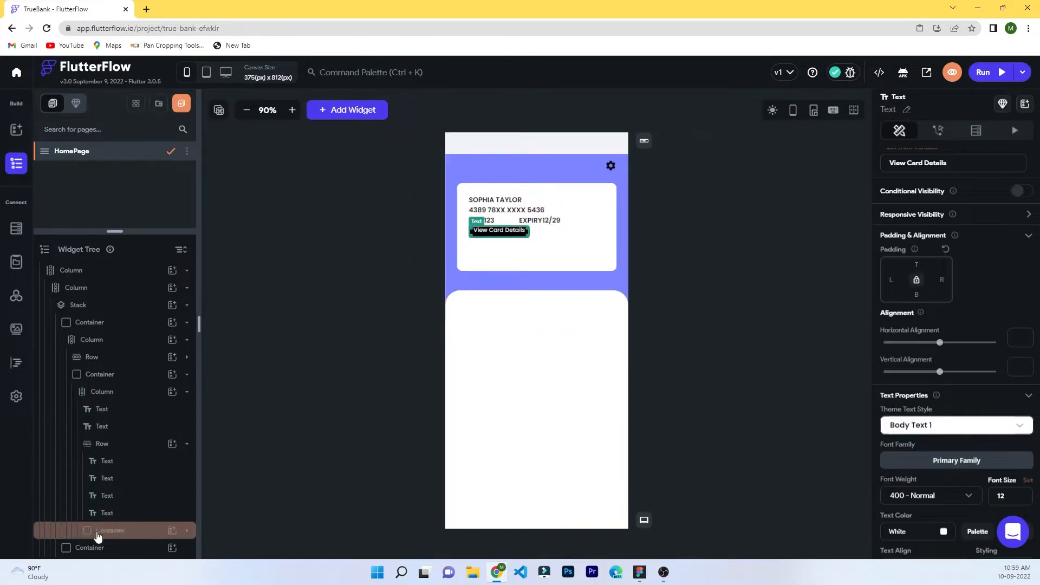
left_click(130, 531)
left_click(187, 531)
Wrap the button text in a Column, then delete that unneeded inner Column.
left_click(173, 513)
left_click(266, 385)
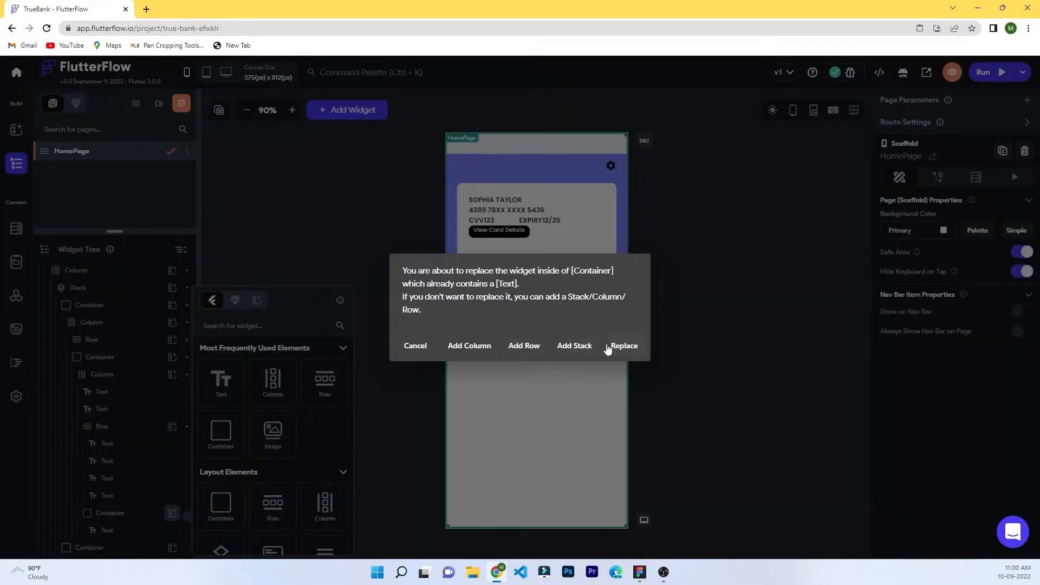
left_click(469, 350)
left_click(117, 530)
key("Delete")
left_click(112, 532)
left_click(143, 515)
left_click(759, 355)
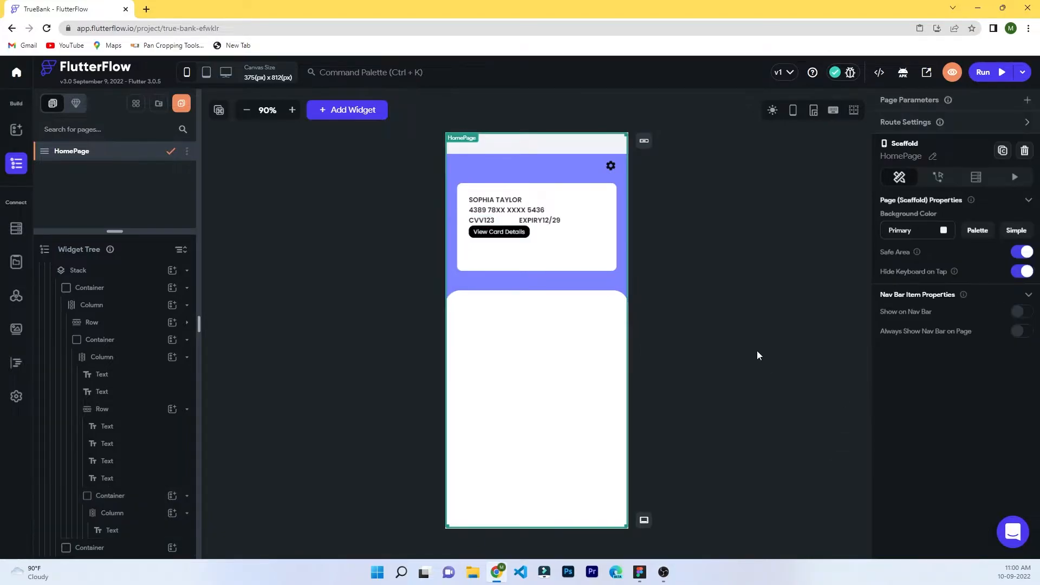
Round the black button box's corners further, to a radius of 20.
left_click(110, 496)
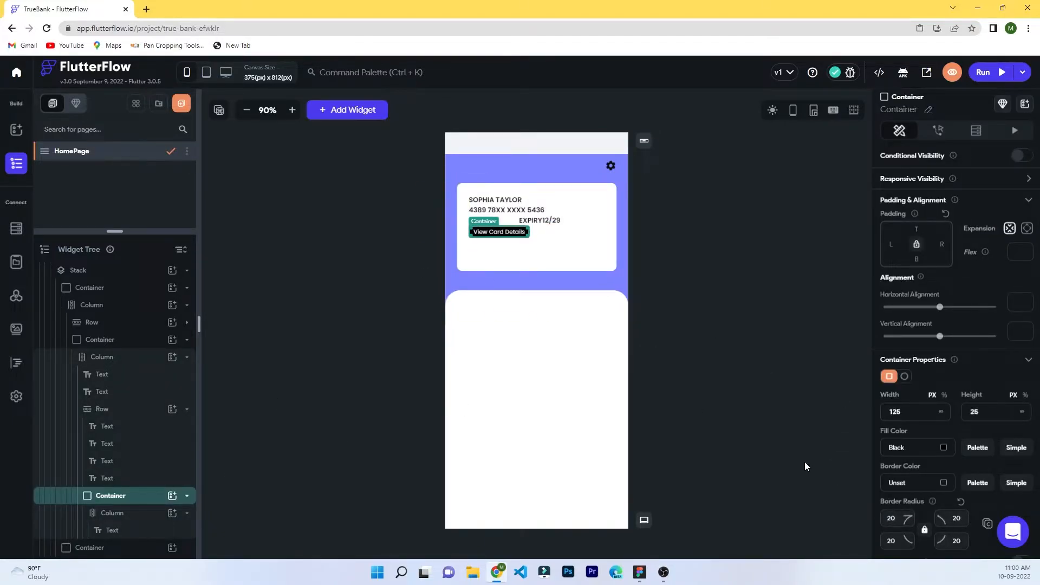
left_click(794, 448)
left_click(108, 496)
left_click(813, 433)
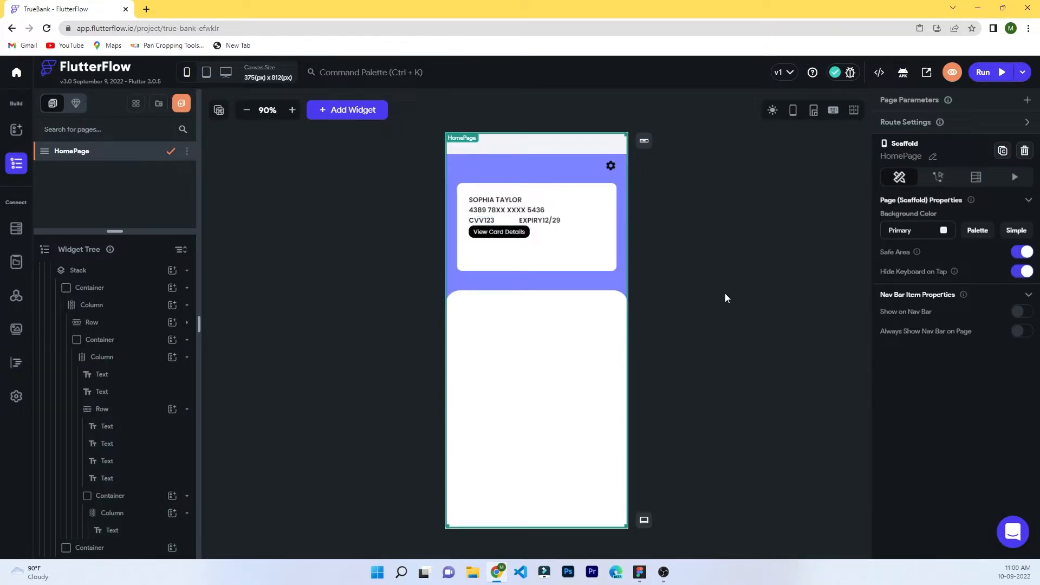
Set the card details Column's main axis alignment to Space Between.
left_click(537, 236)
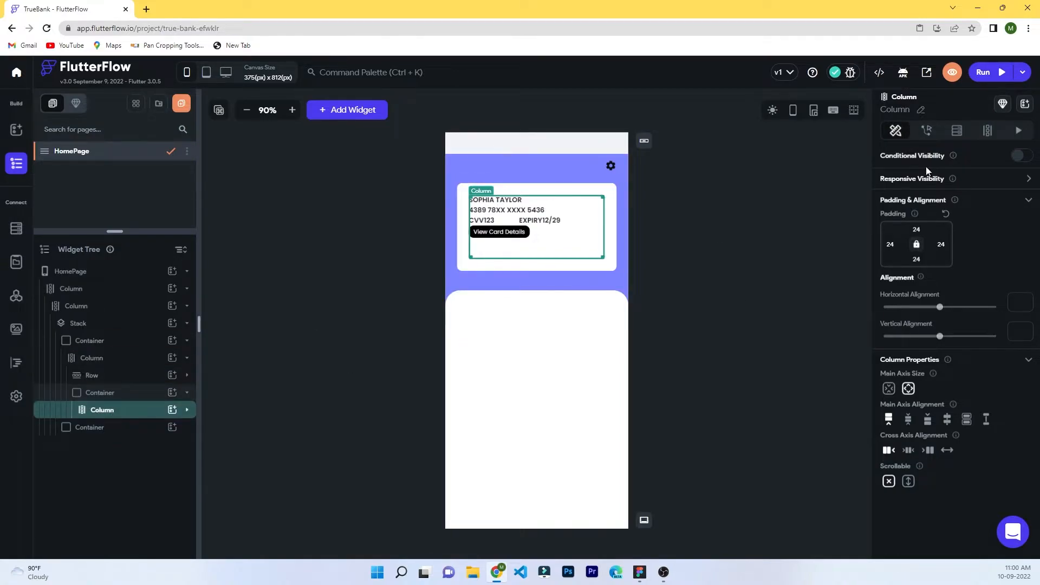
left_click(90, 366)
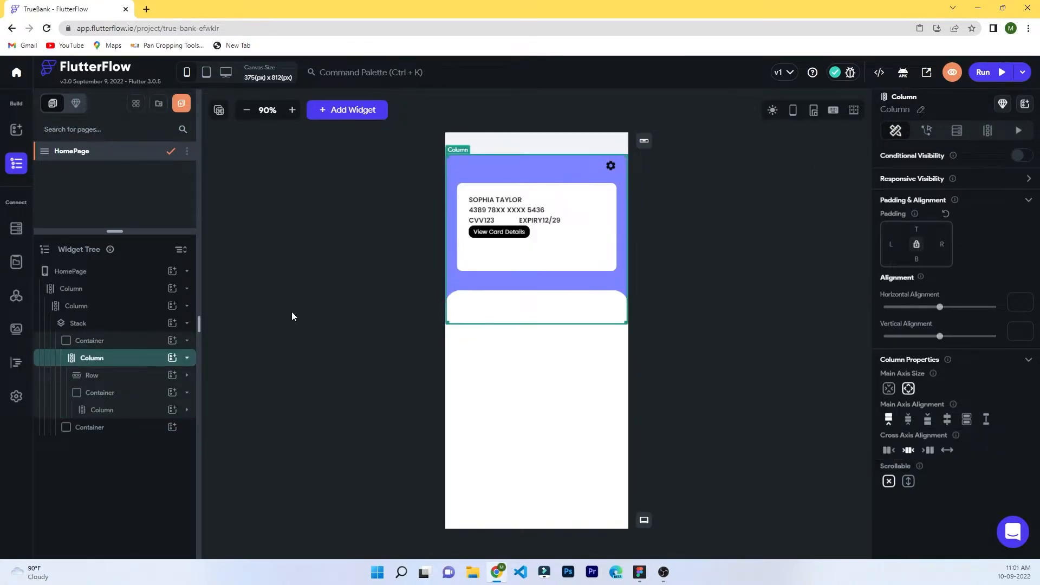
left_click(189, 361)
left_click(189, 358)
left_click(531, 221)
left_click(504, 245)
left_click(986, 419)
left_click(754, 310)
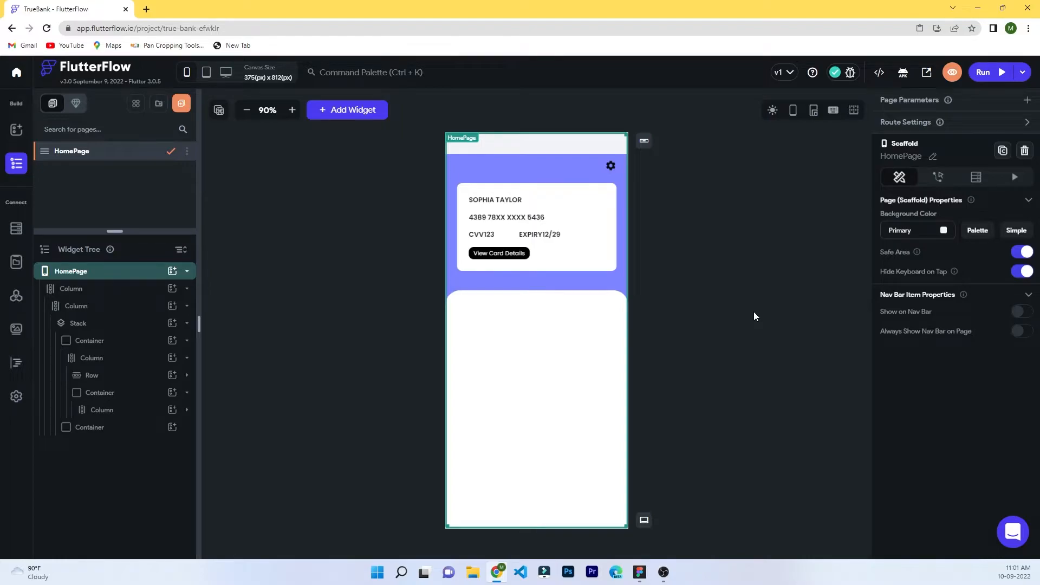
left_click(565, 239)
Switch windows to get the VISA icon file, then select the white panel below the card.
key("alt+Tab")
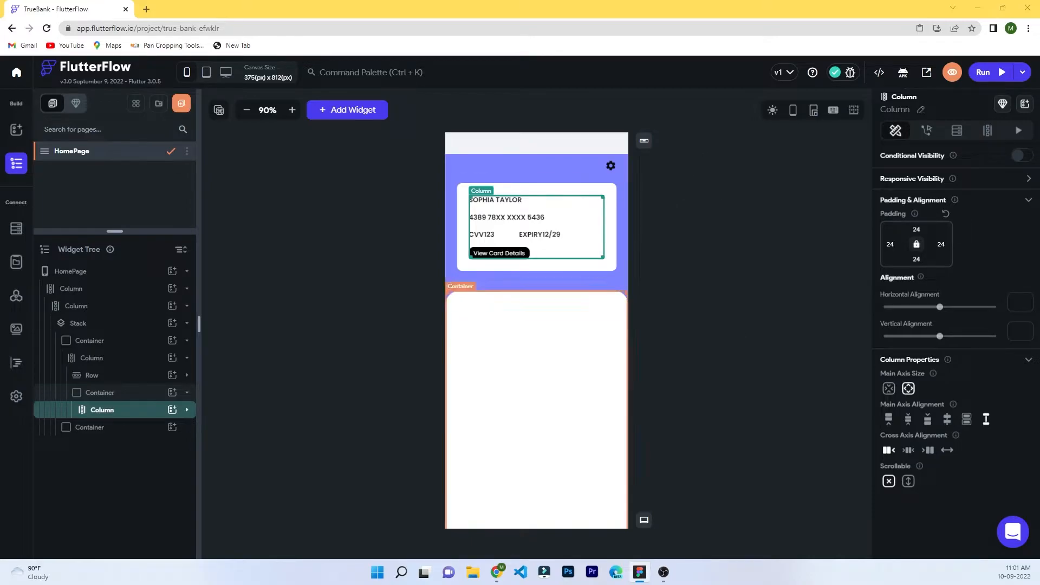
key("alt+Tab")
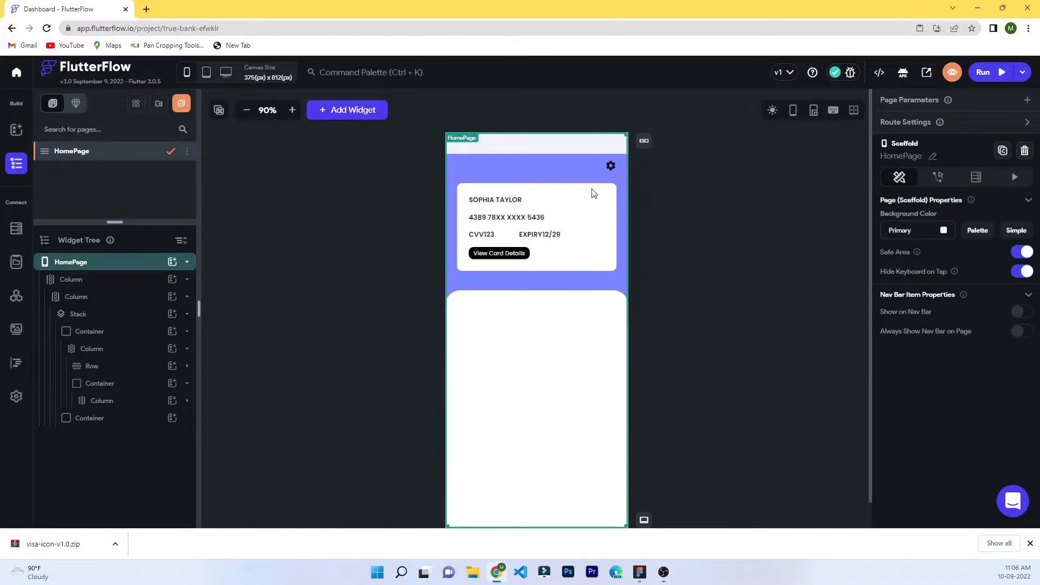
left_click(147, 384)
Add a Stack inside the card Container, wrapping the card contents.
left_click(84, 316)
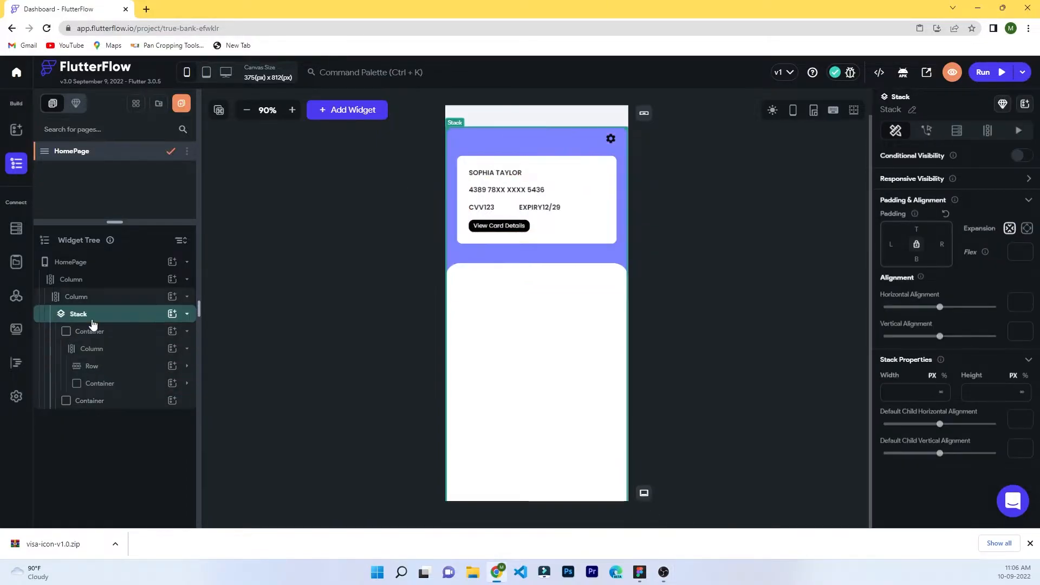
left_click(93, 332)
left_click(104, 383)
left_click(172, 383)
scroll(244, 407, "down", 1)
left_click(211, 476)
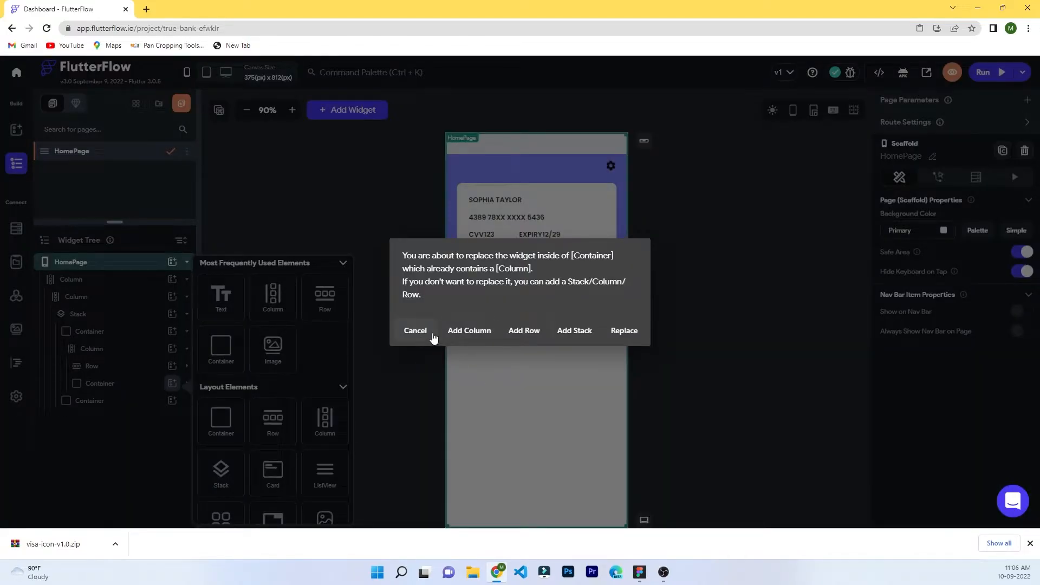
left_click(574, 330)
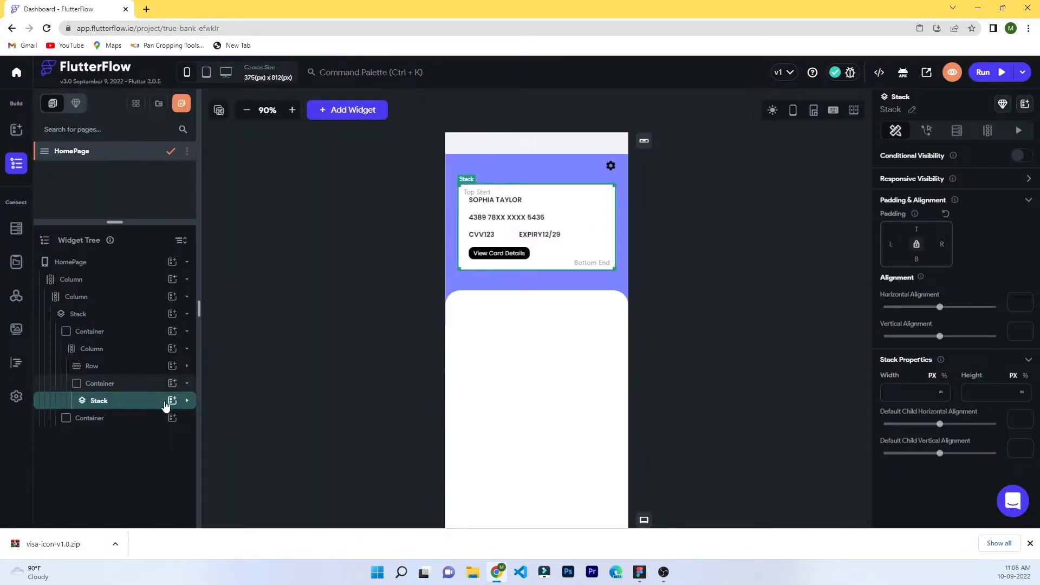
Add an Icon showing the custom VISA logo at size 20, aligned about 0.65 / 0.8.
left_click(172, 401)
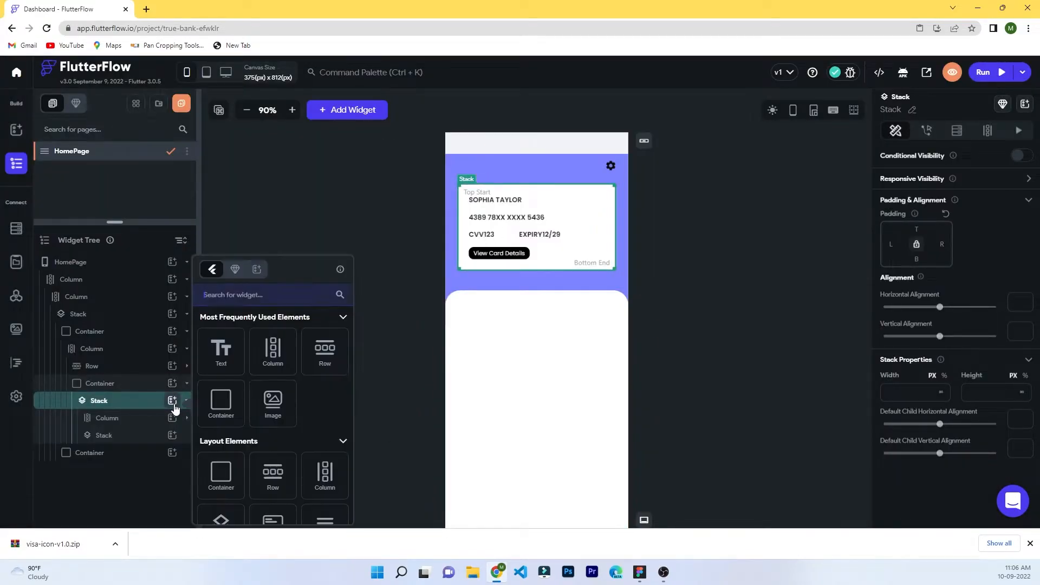
left_click(238, 296)
type("icon")
left_click(218, 374)
left_click(945, 379)
left_click(622, 214)
left_click(401, 252)
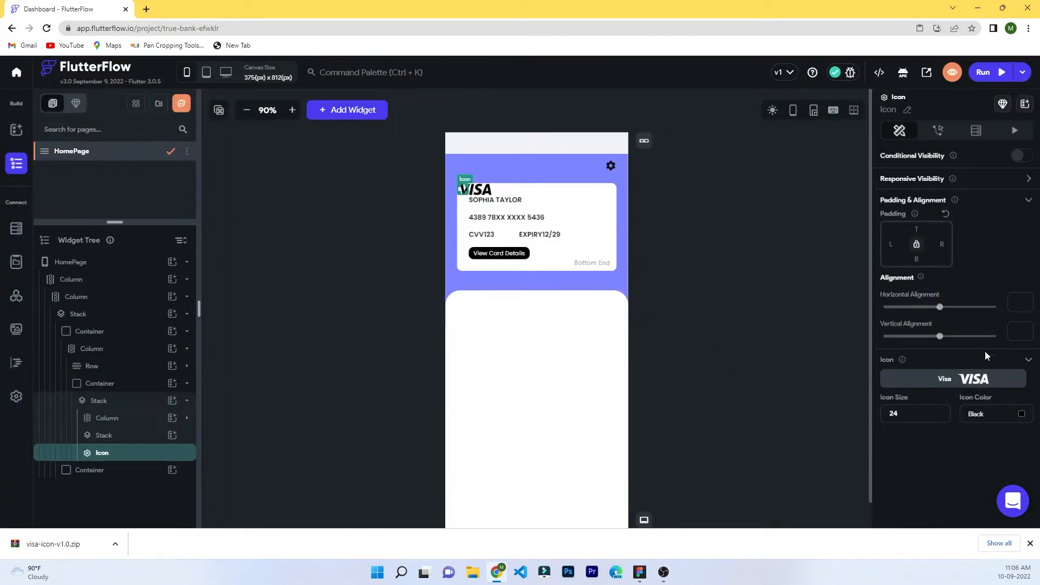
left_click_drag(940, 307, 982, 337)
type("20")
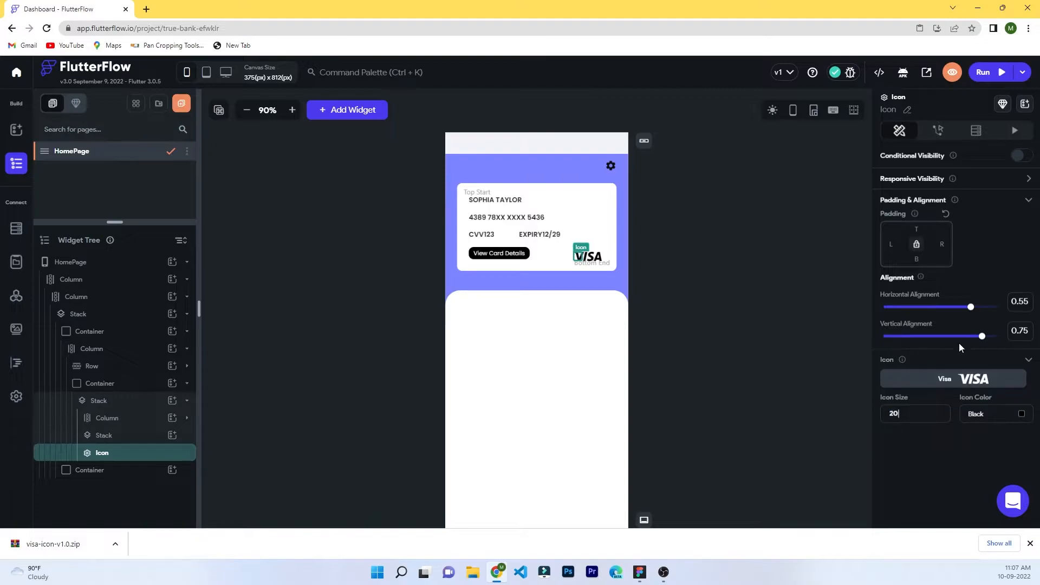
left_click_drag(984, 339, 980, 313)
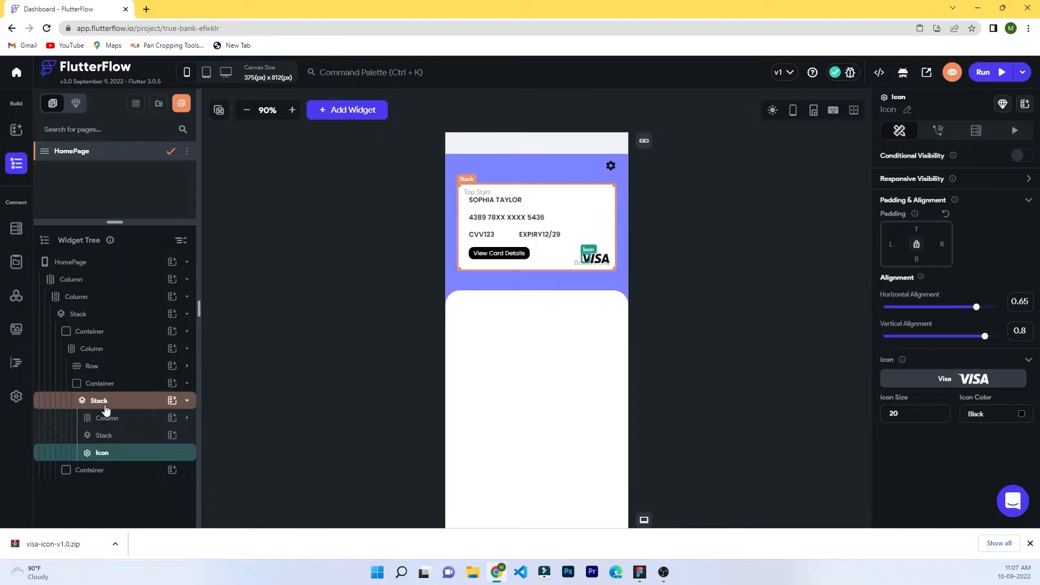
Delete the unused extra Stack.
left_click(108, 439)
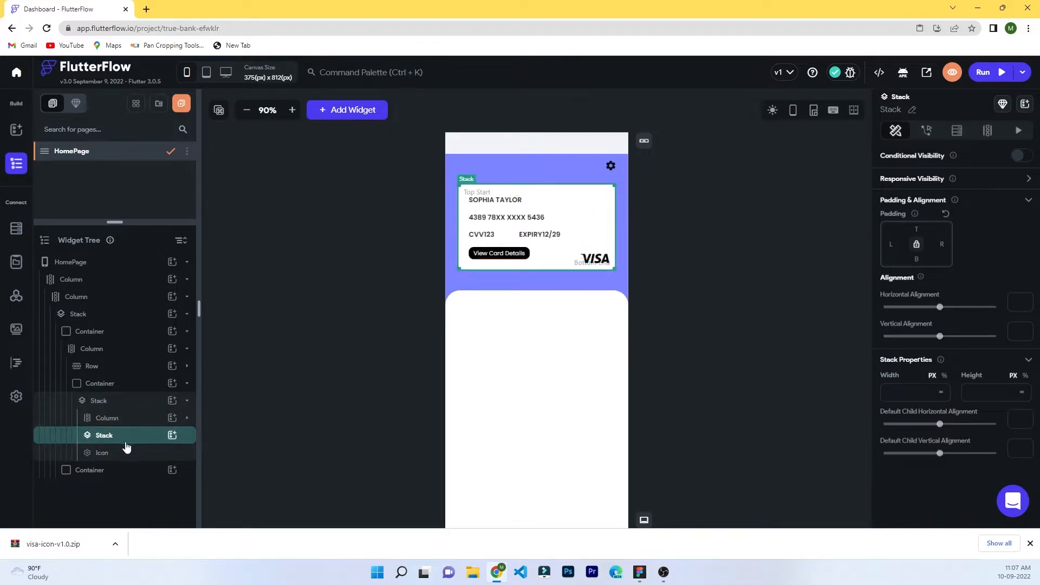
key("Delete")
left_click(687, 301)
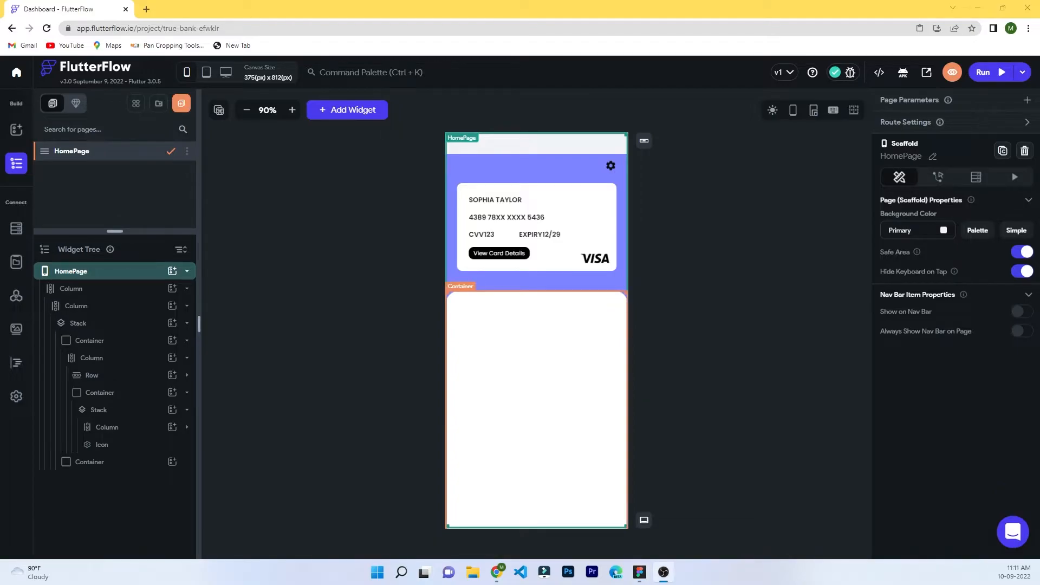
Add a second Icon to the card Stack, moved to the card's right edge.
left_click(605, 237)
left_click(174, 410)
left_click(172, 410)
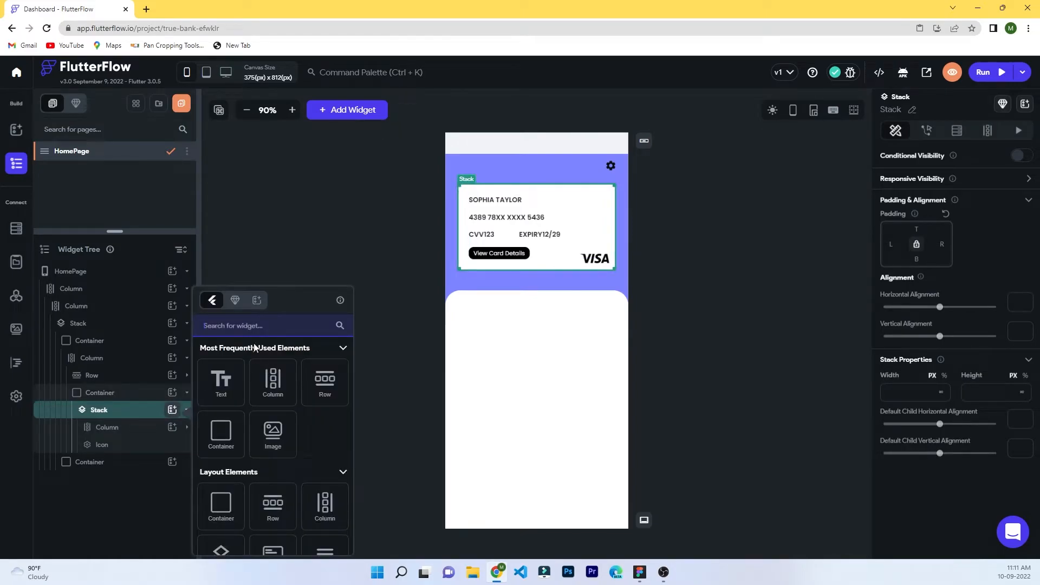
left_click(251, 326)
type("icon")
left_click(221, 401)
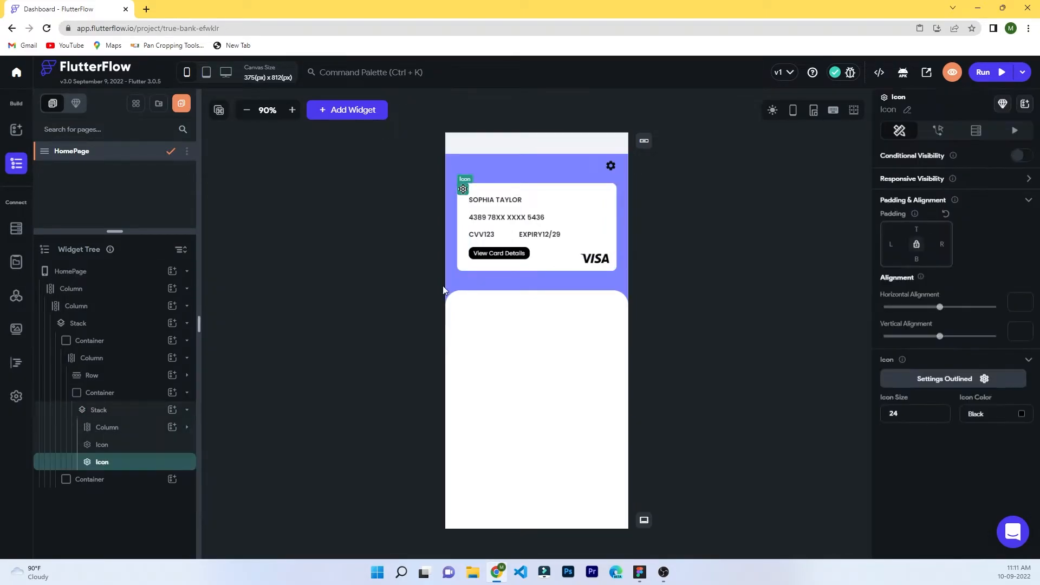
left_click_drag(945, 310, 997, 310)
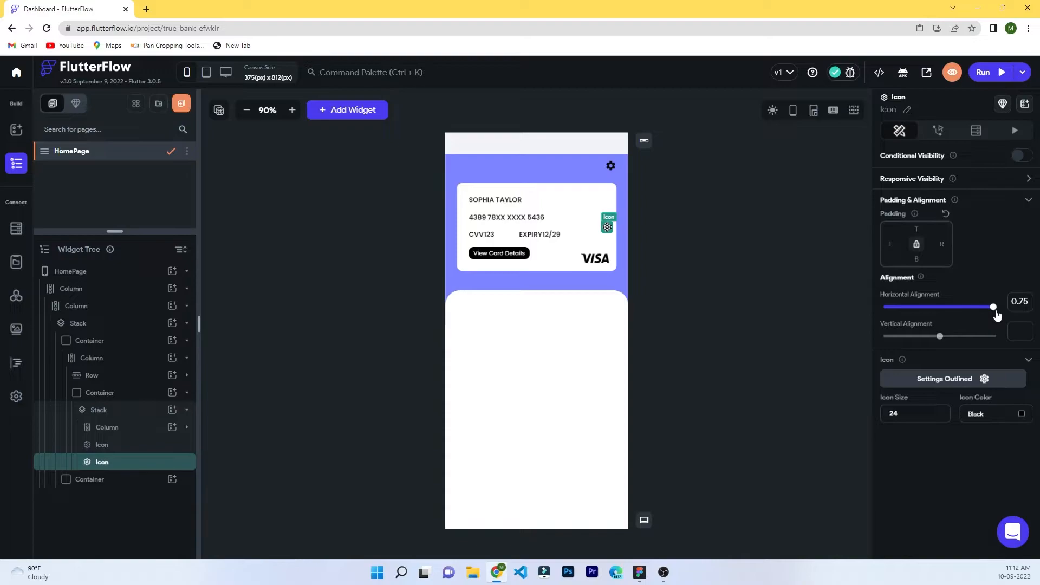
Adjust the new icon's alignment, moving it right and up toward the card's top corner.
left_click(596, 263)
left_click(124, 462)
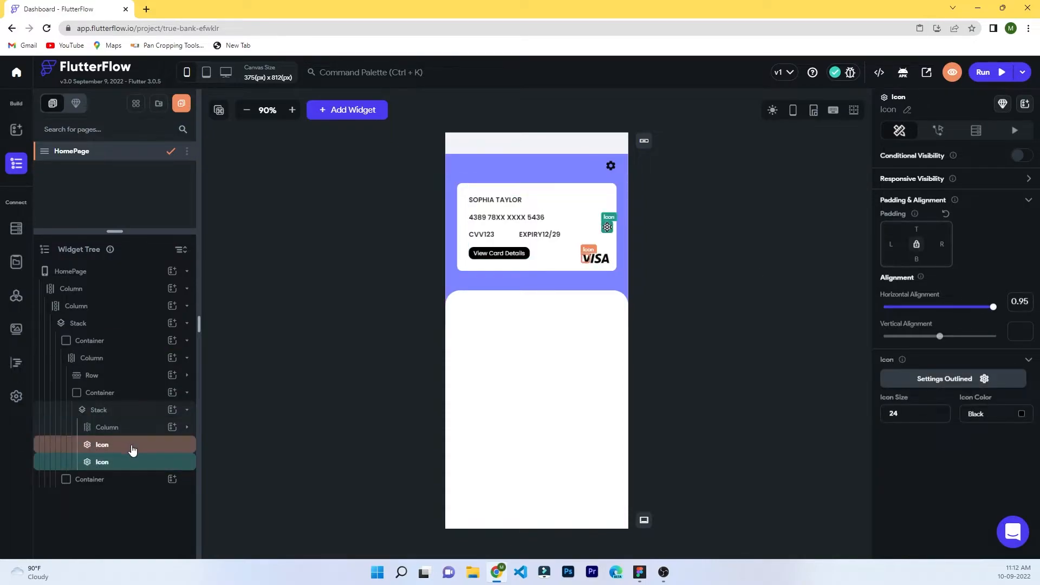
left_click(123, 447)
left_click(121, 462)
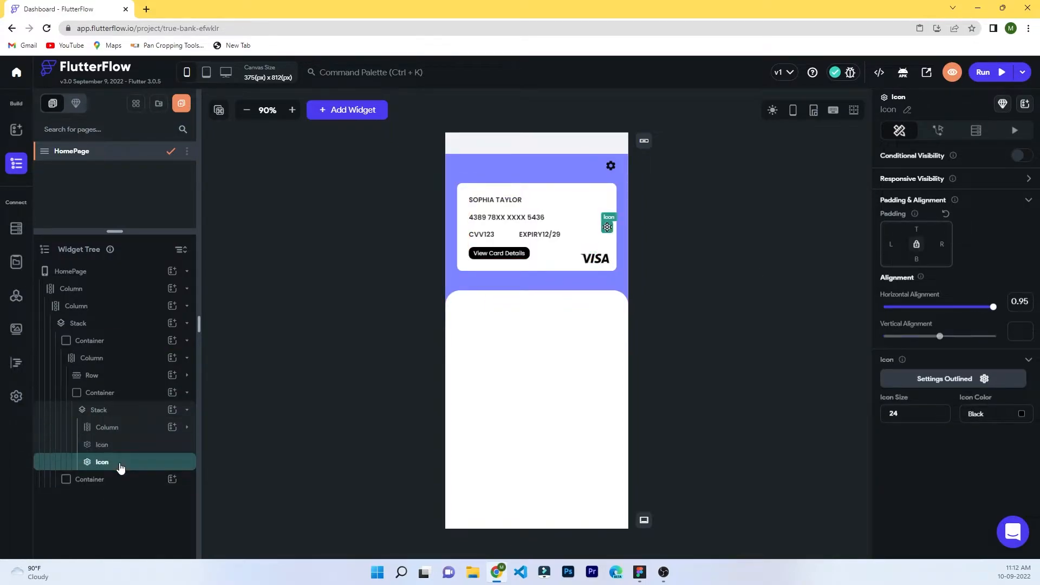
key("BackSpace")
type("6")
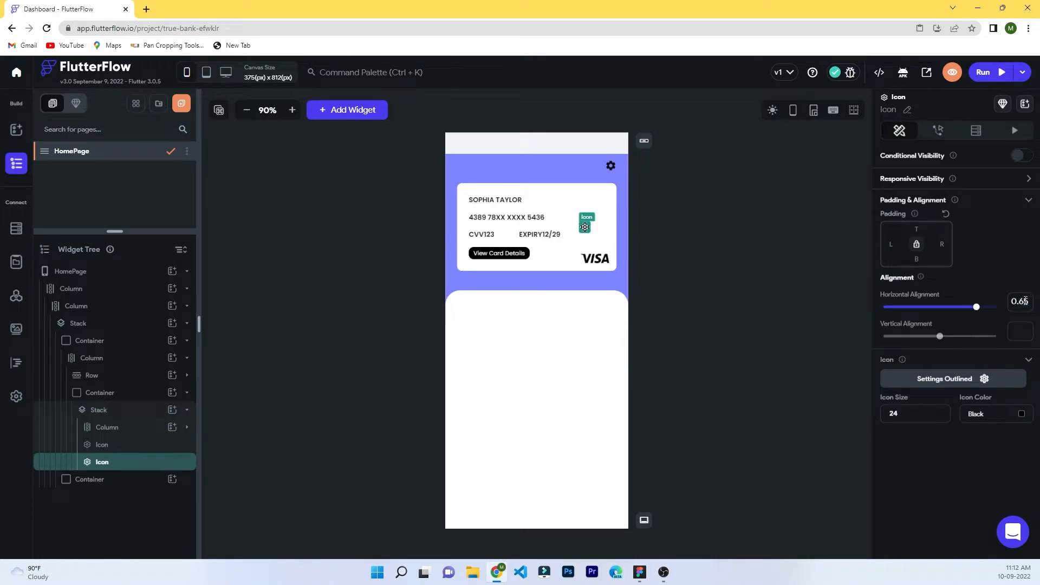
left_click_drag(976, 307, 990, 308)
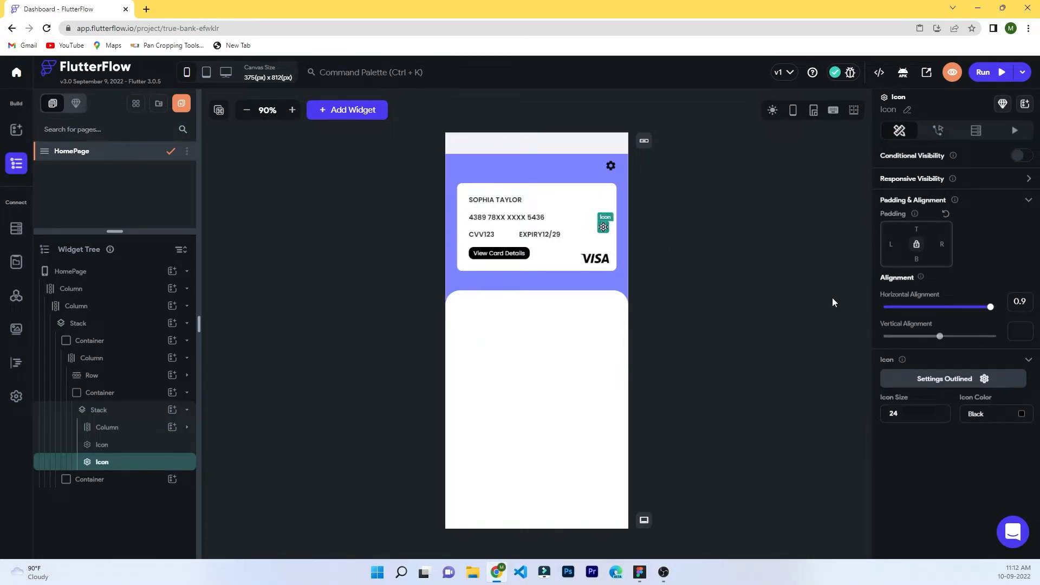
left_click_drag(940, 336, 898, 336)
Swap the icon for the custom TrueBank logo, aligned 0.9 horizontally and -0.75 vertically.
left_click(964, 384)
left_click(513, 233)
key("Escape")
left_click(643, 241)
left_click(603, 199)
left_click(945, 379)
left_click(432, 275)
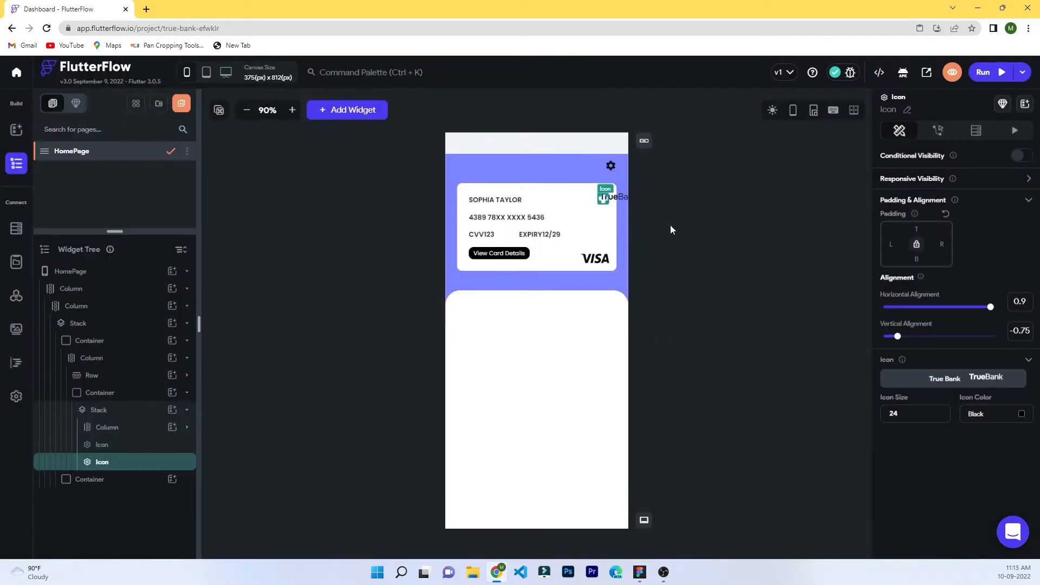
left_click_drag(992, 308, 969, 309)
left_click(682, 217)
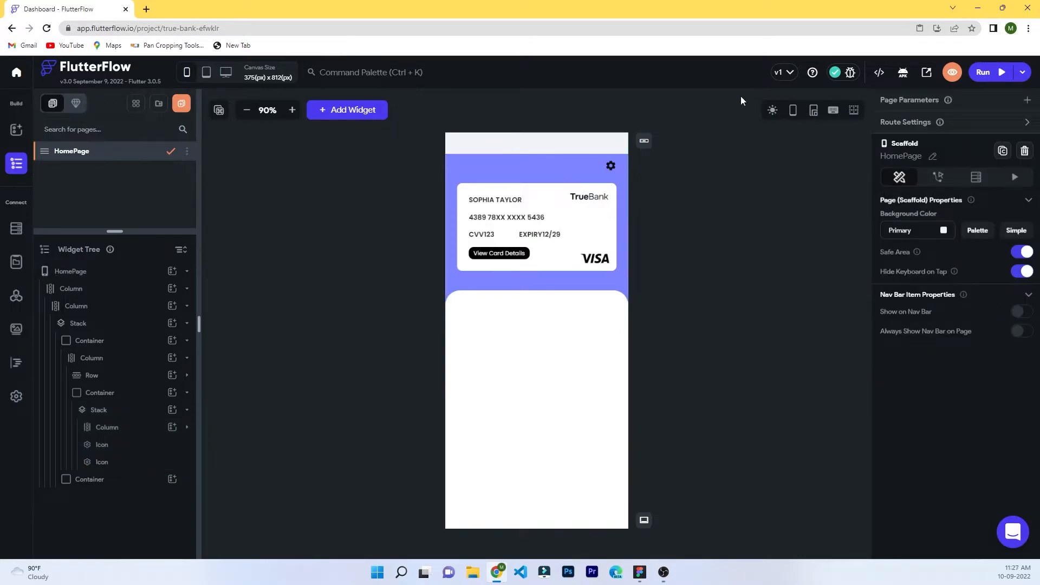
Look at the header settings gear's custom icon options, leaving it unchanged.
left_click(611, 165)
left_click(945, 379)
left_click(612, 232)
left_click(746, 317)
left_click(711, 334)
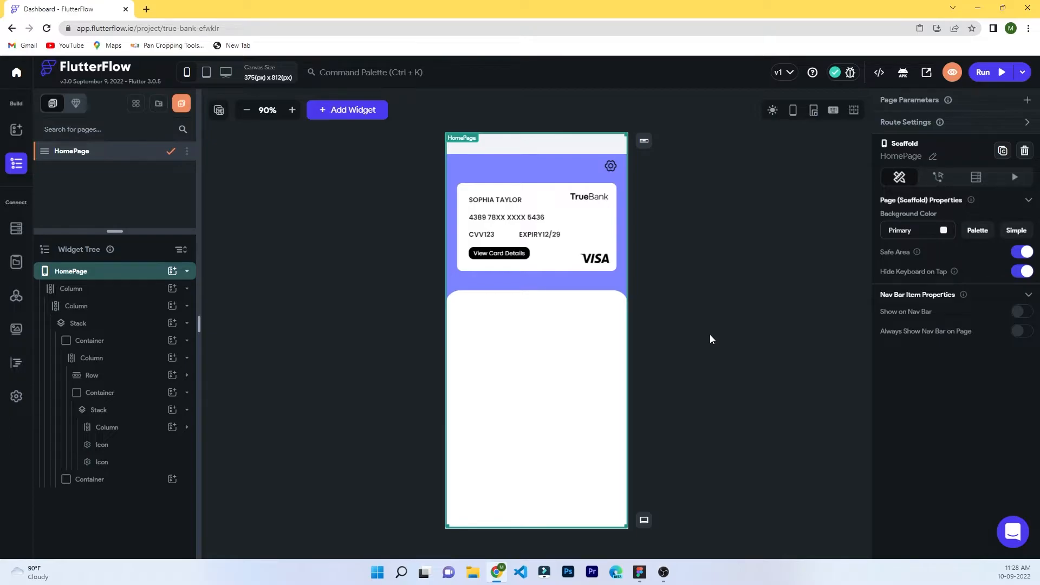
Add a Column and Row to the lower panel, with row padding 12 top and 24 left/right.
left_click(510, 313)
left_click(172, 479)
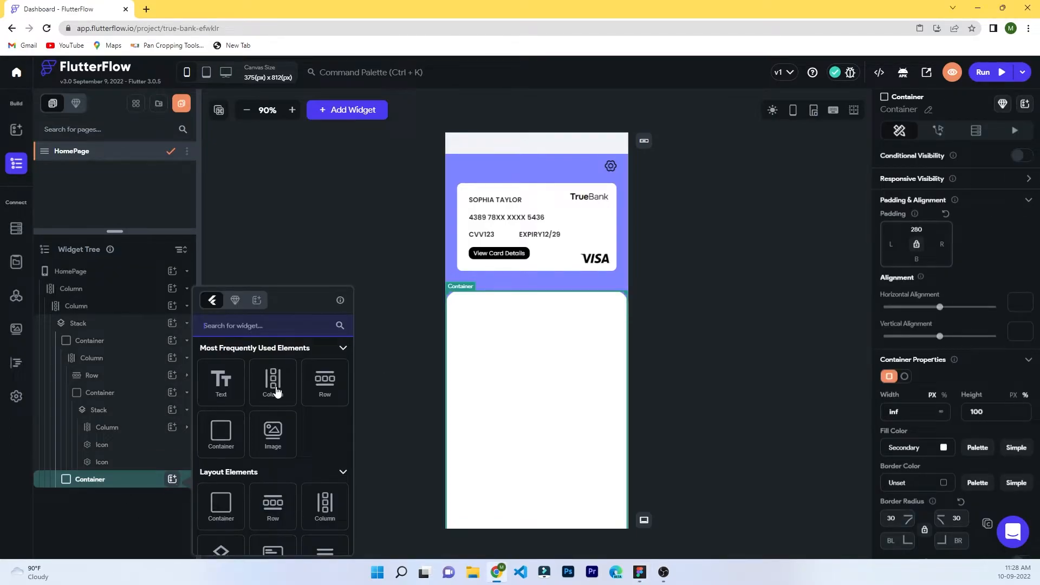
left_click(274, 387)
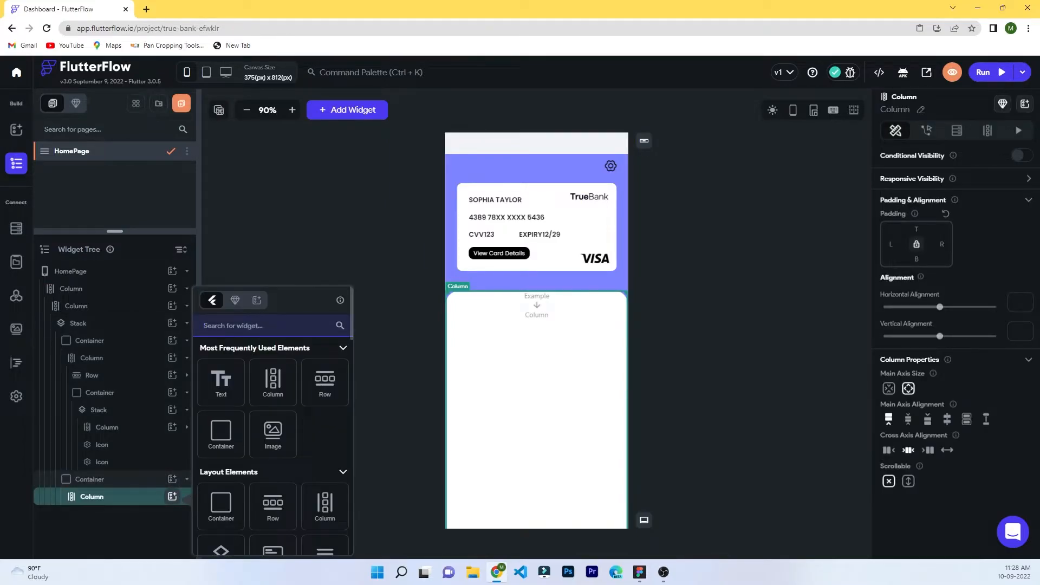
left_click(325, 384)
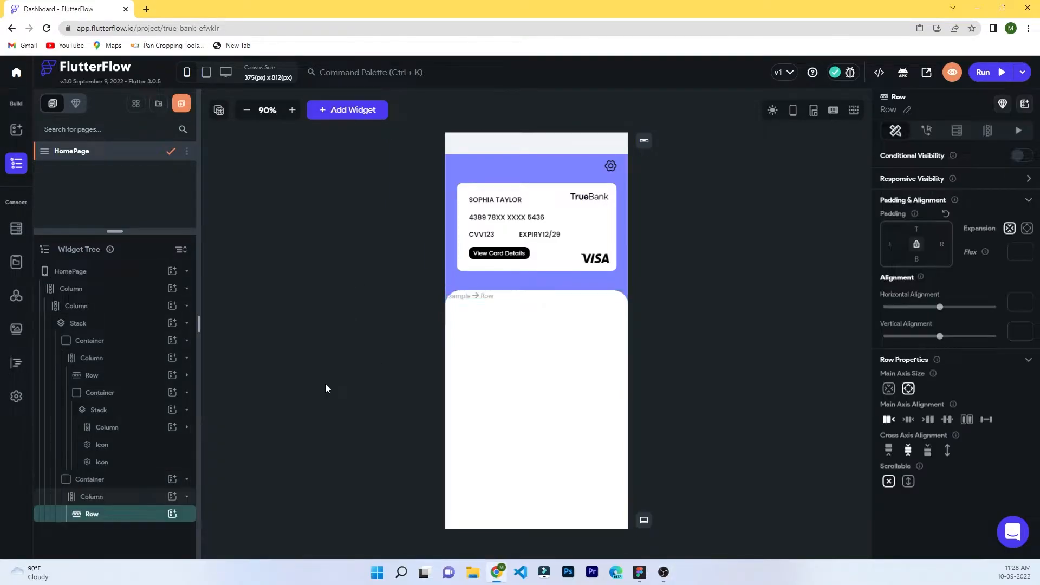
left_click(917, 228)
type("12")
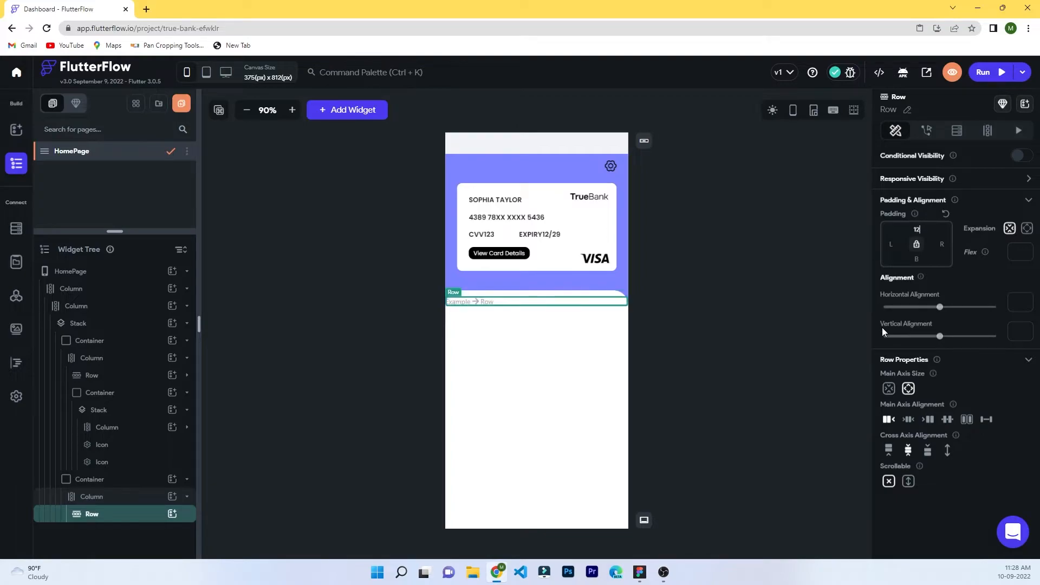
left_click(891, 245)
type("24")
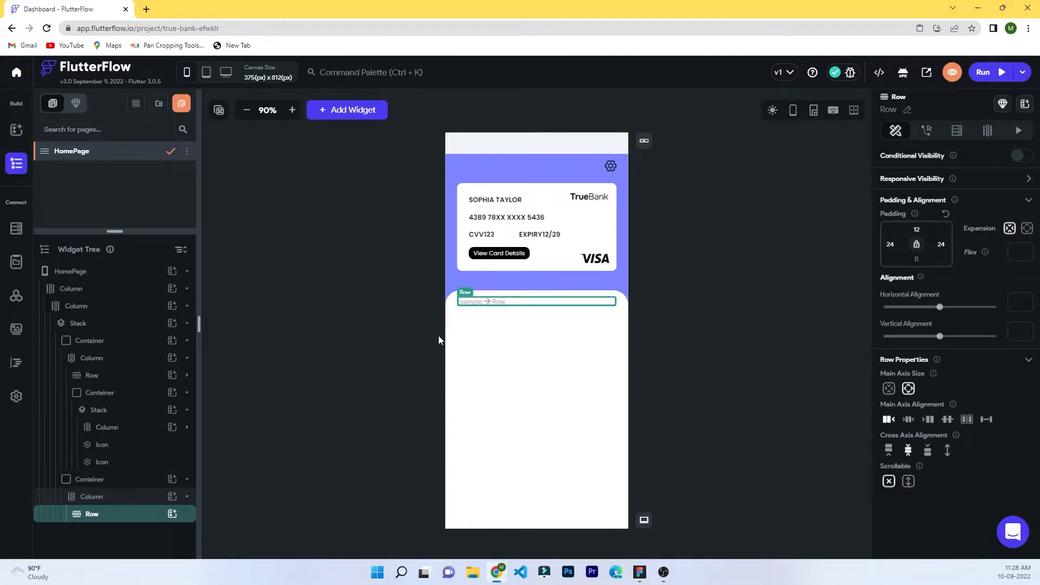
Add a Text reading 'All Transactions' to the row.
left_click(172, 515)
left_click(223, 378)
left_click(907, 168)
type("All Transactions")
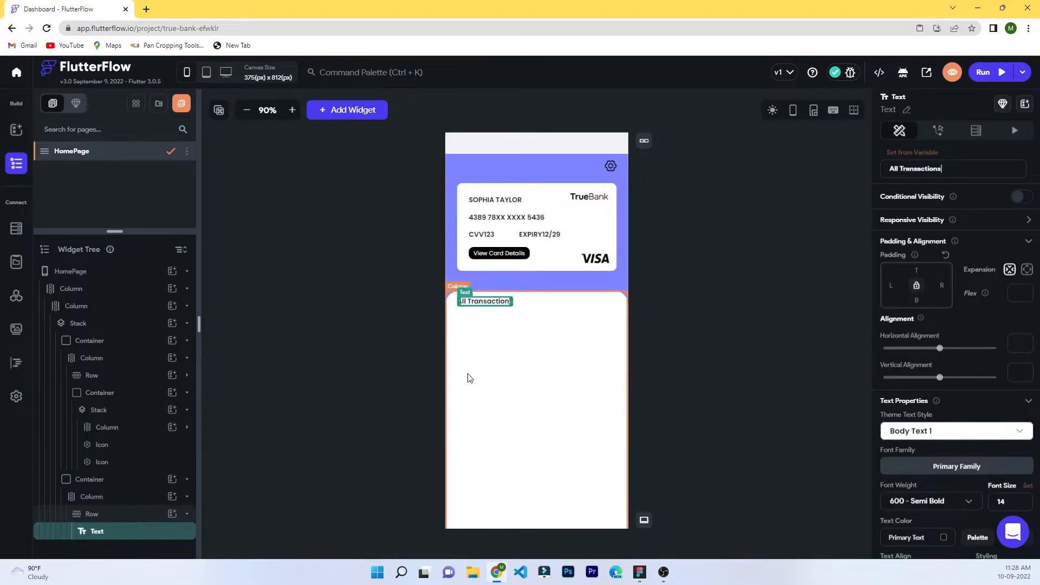
Add a Container beside the All Transactions heading and round all its corners equally to 2.
left_click(172, 515)
left_click(257, 326)
type("co")
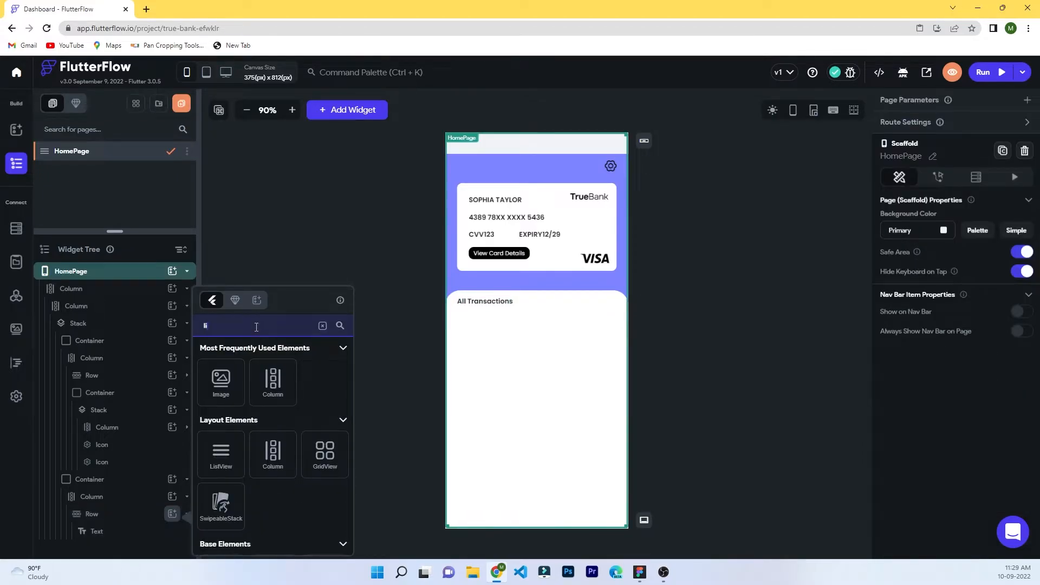
left_click(265, 385)
scroll(976, 441, "down", 1)
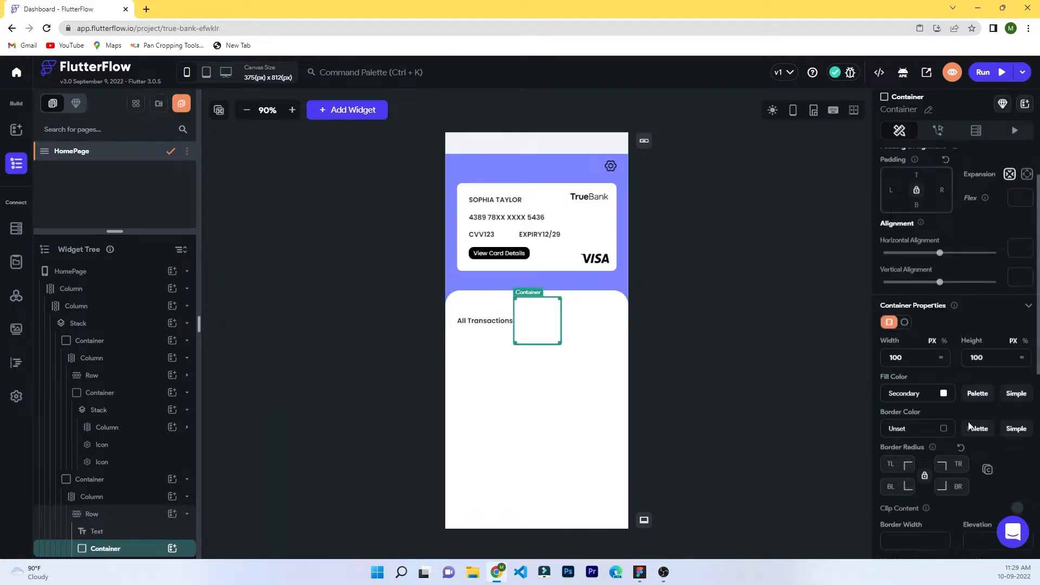
type("2")
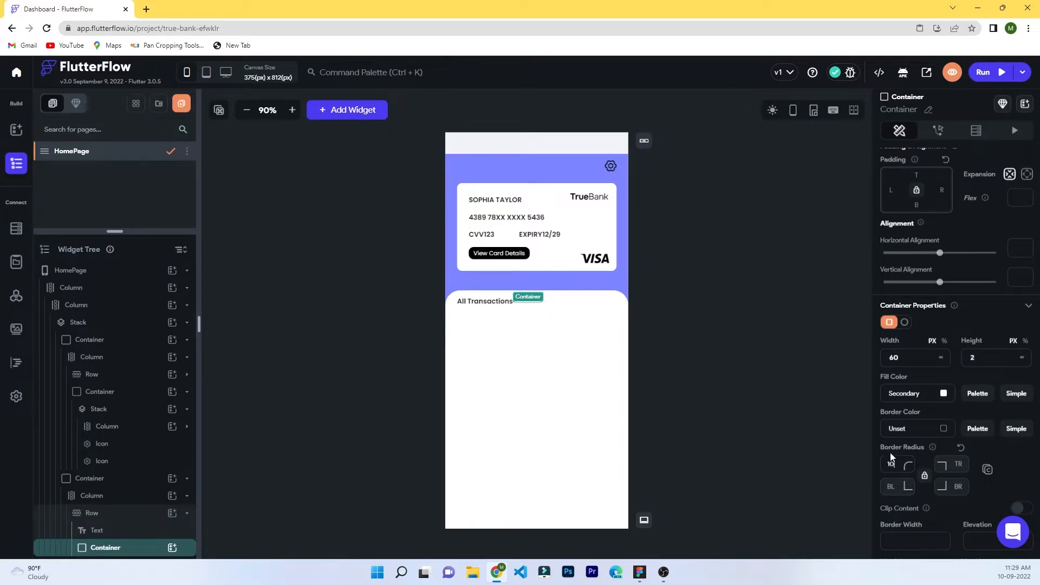
left_click(924, 475)
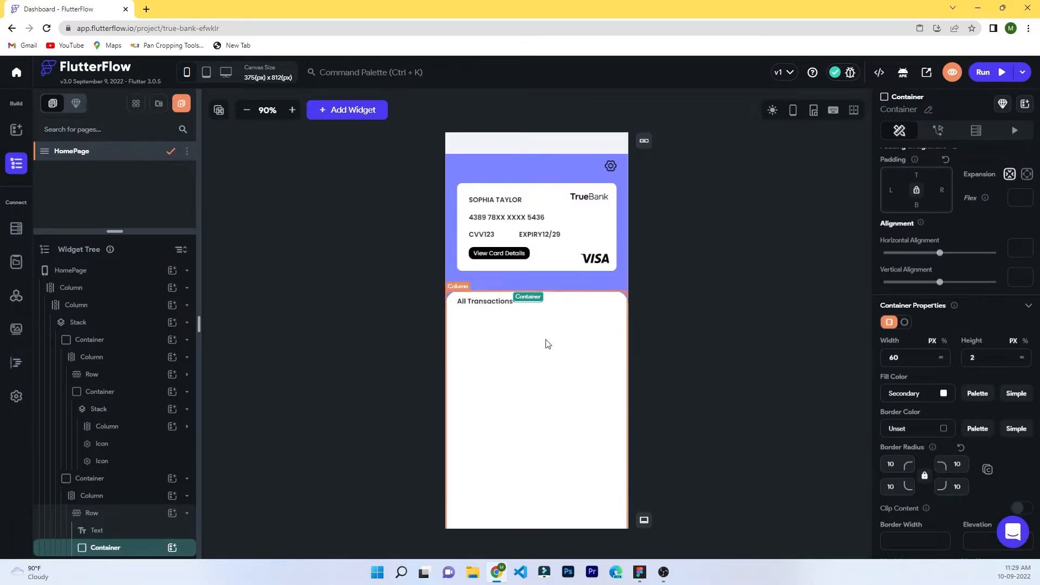
Reselect the small grey bar in the All Transactions row and preview it.
left_click(108, 513)
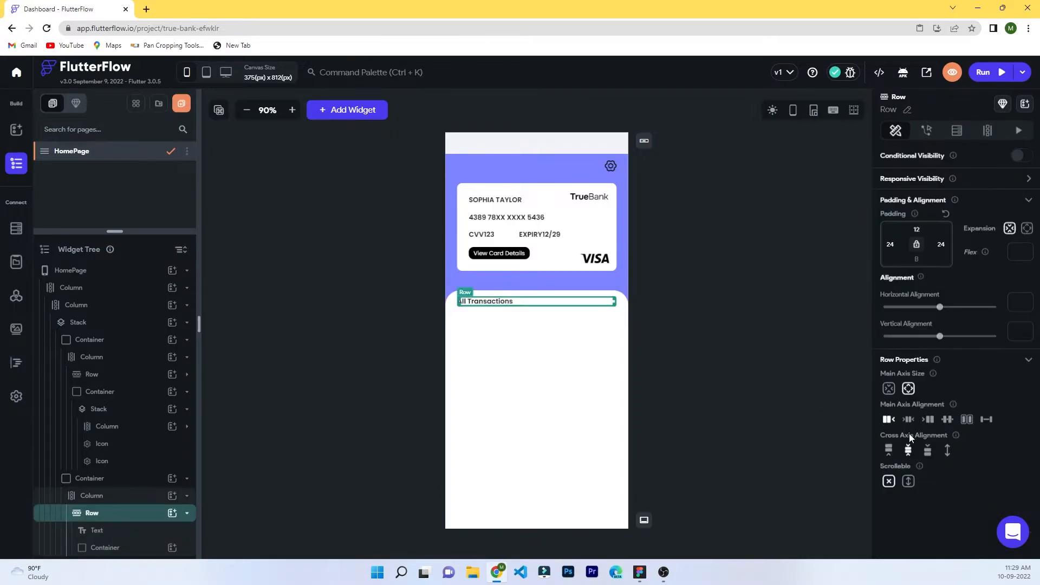
left_click(105, 548)
scroll(925, 408, "down", 2)
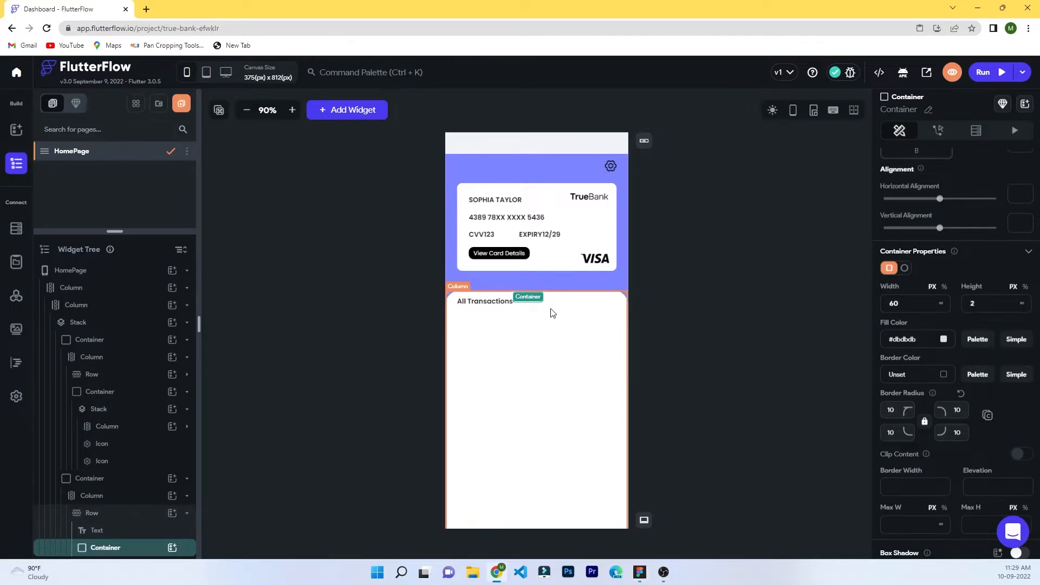
left_click(532, 303)
left_click(103, 549)
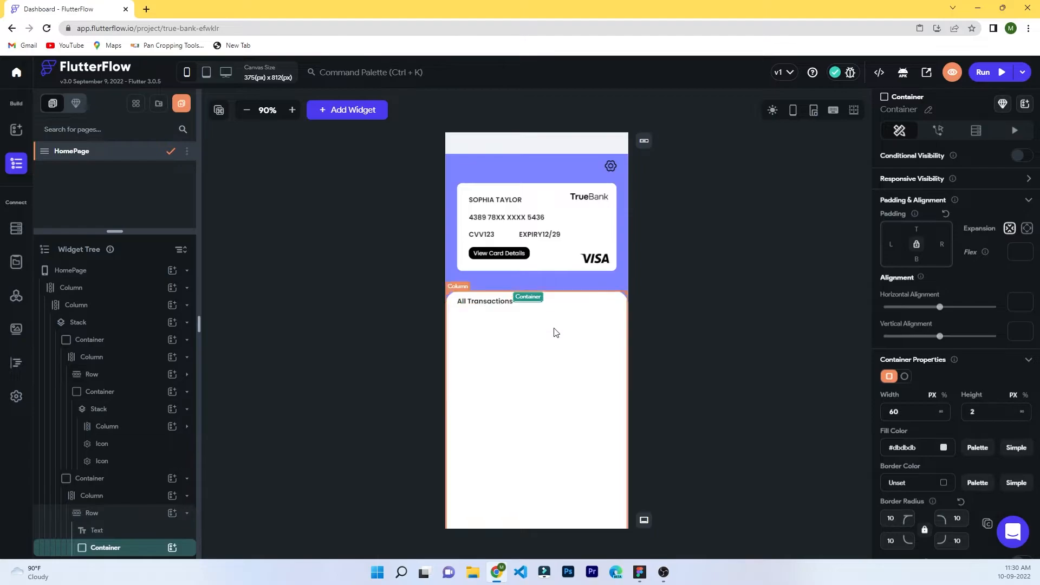
left_click(525, 305)
left_click(526, 302)
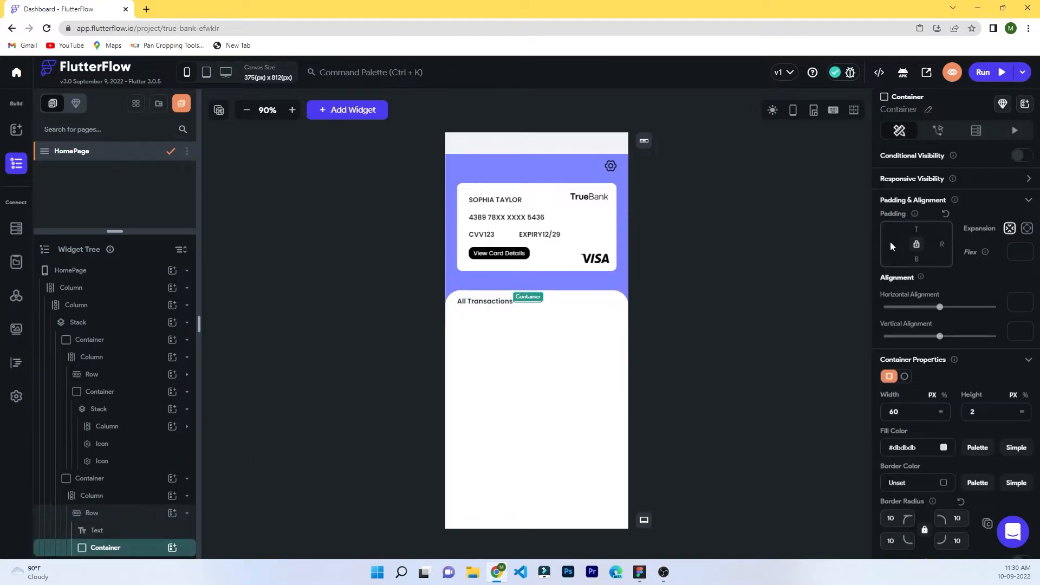
left_click(715, 297)
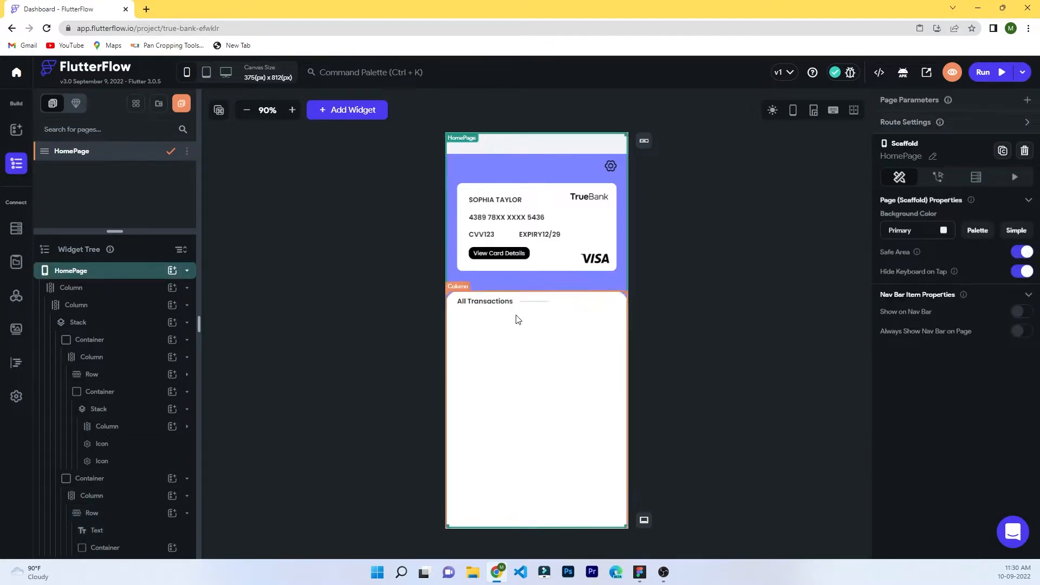
left_click(531, 307)
Give the grey bar 24 px left padding.
left_click(140, 547)
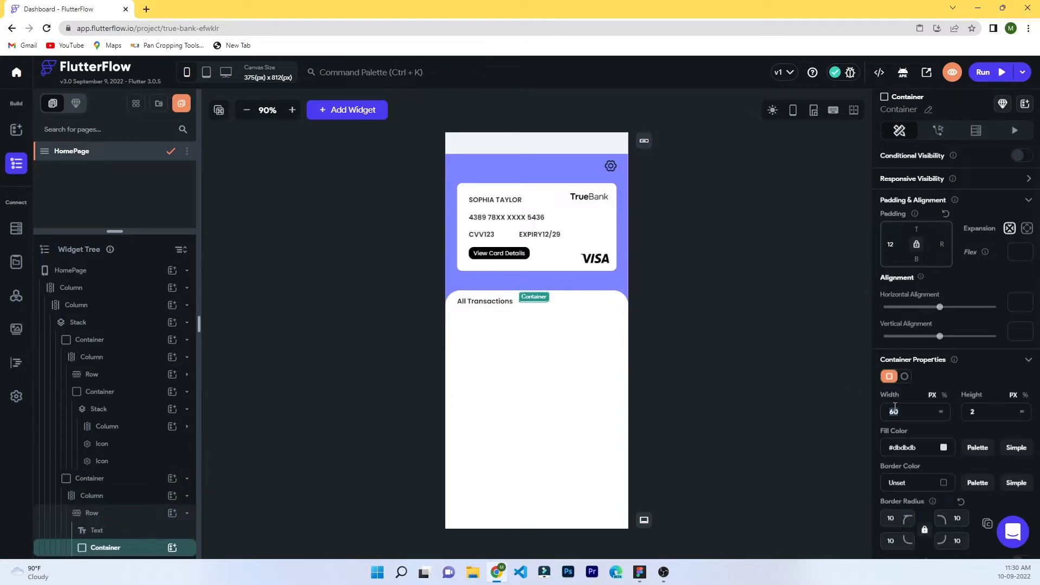
left_click(799, 395)
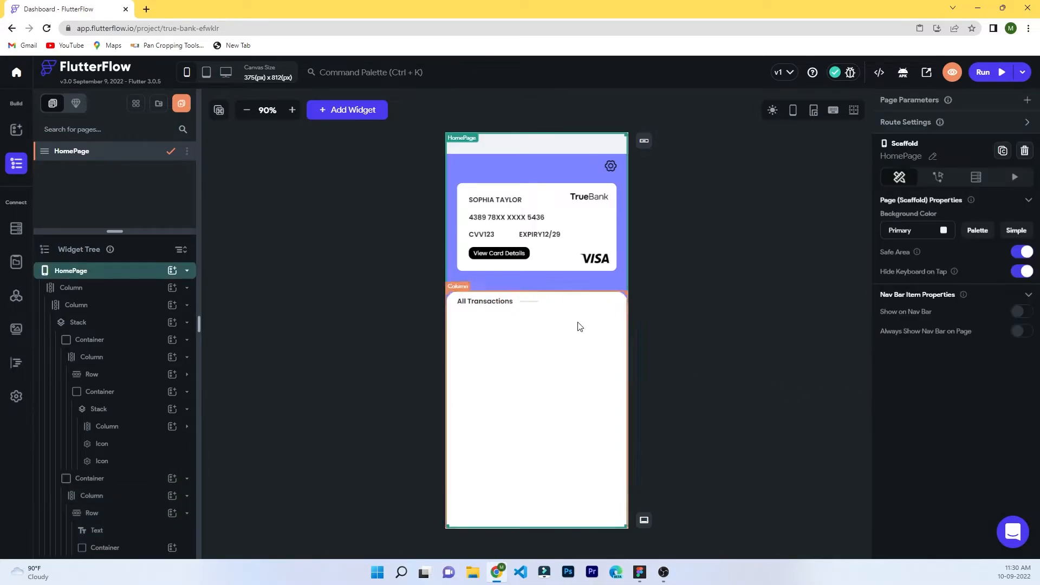
left_click(525, 304)
left_click(111, 549)
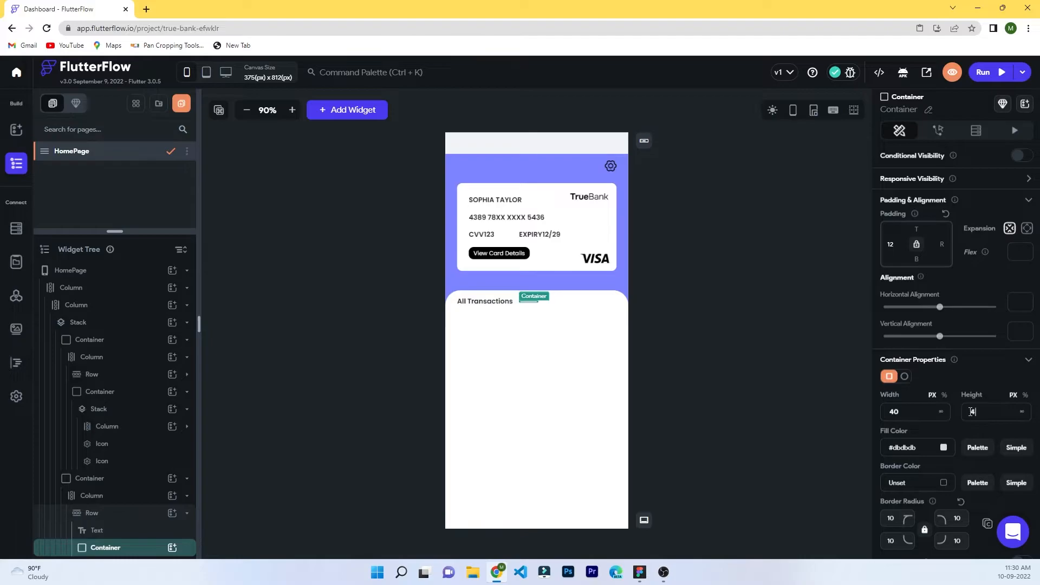
left_click(675, 296)
left_click(532, 307)
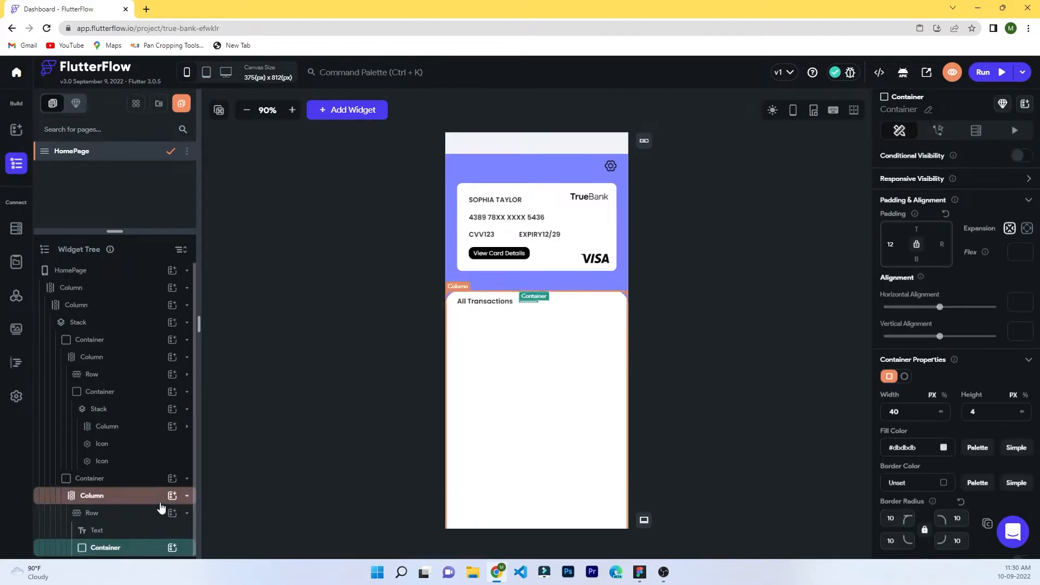
left_click(722, 226)
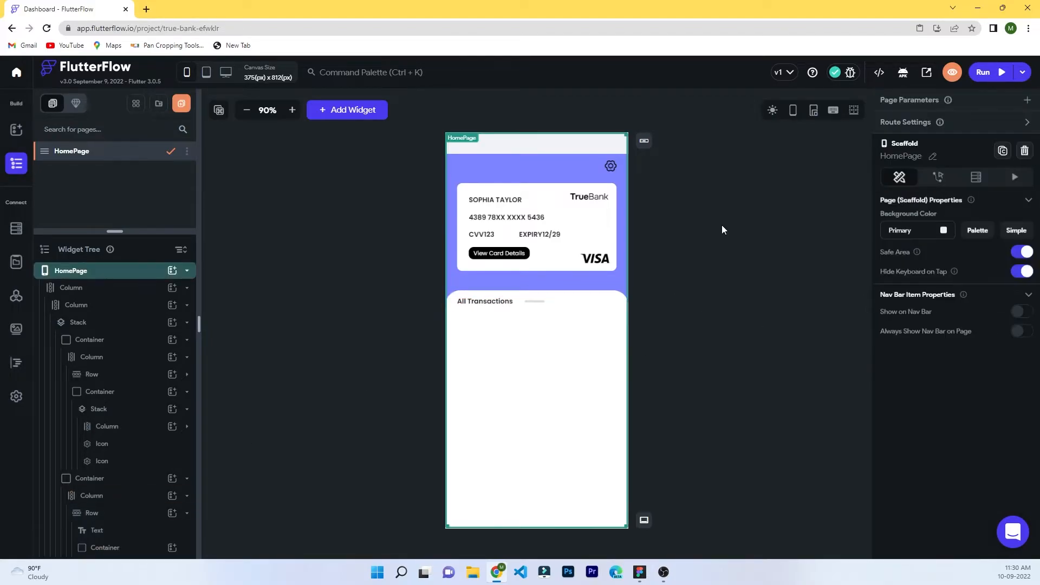
Nudge the bar's horizontal alignment to -0.1 and set its height to 3 px.
left_click(540, 303)
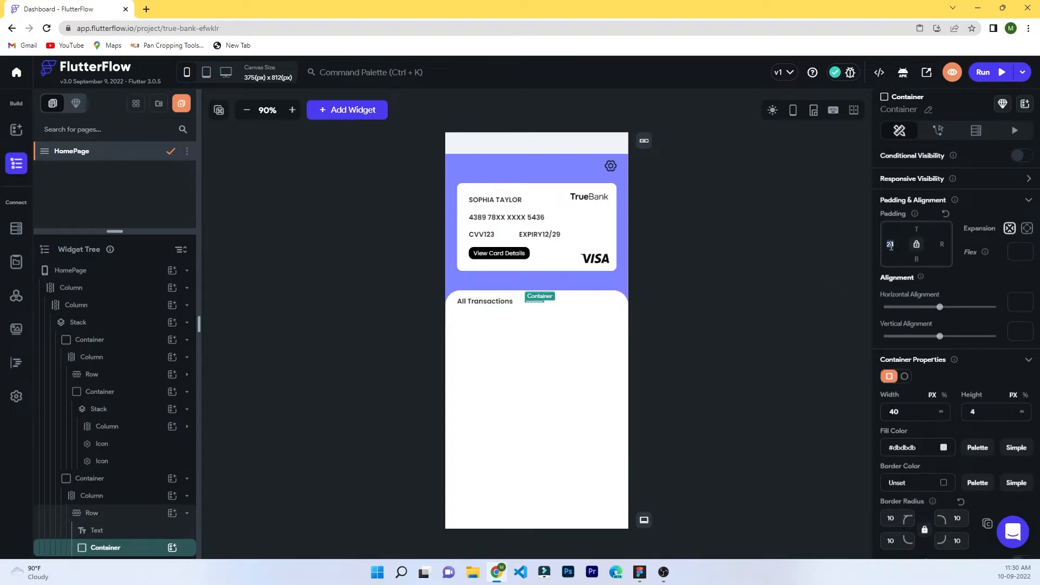
left_click_drag(940, 307, 928, 310)
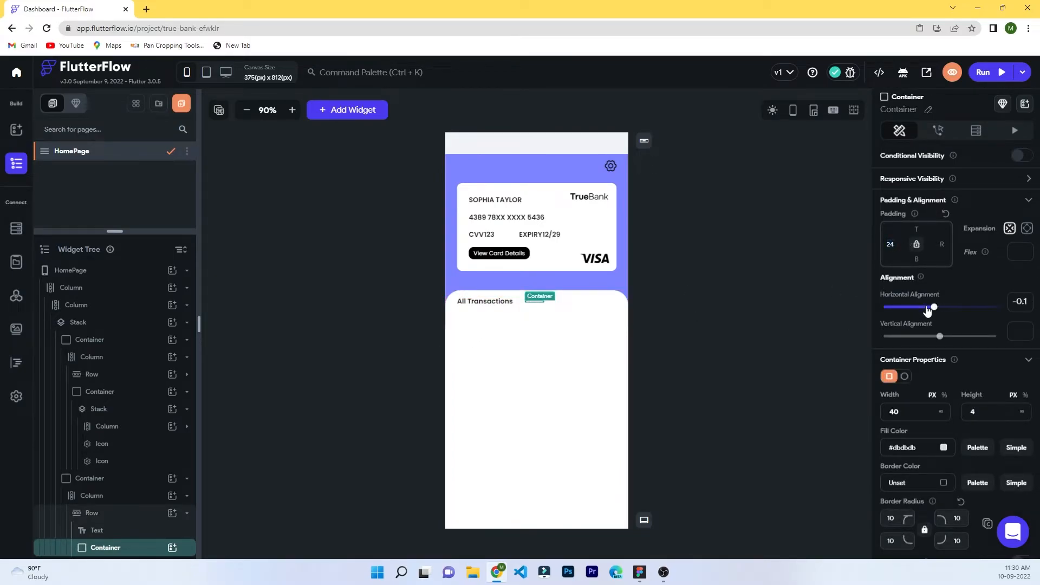
left_click(749, 274)
left_click(531, 297)
left_click(534, 302)
type("3")
left_click(706, 335)
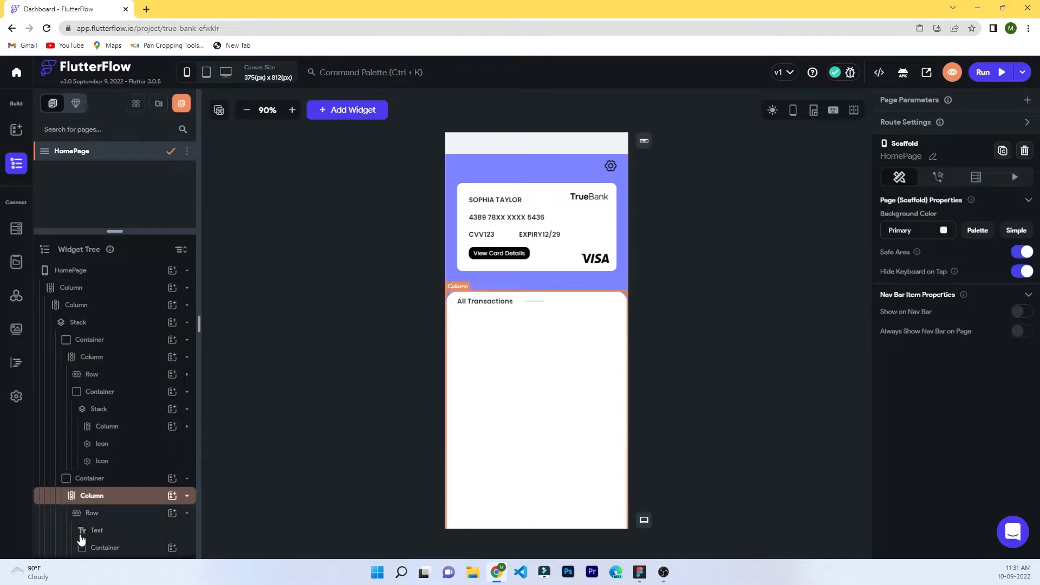
Add a Container to the transactions Column with width inf and height 100%.
left_click(106, 496)
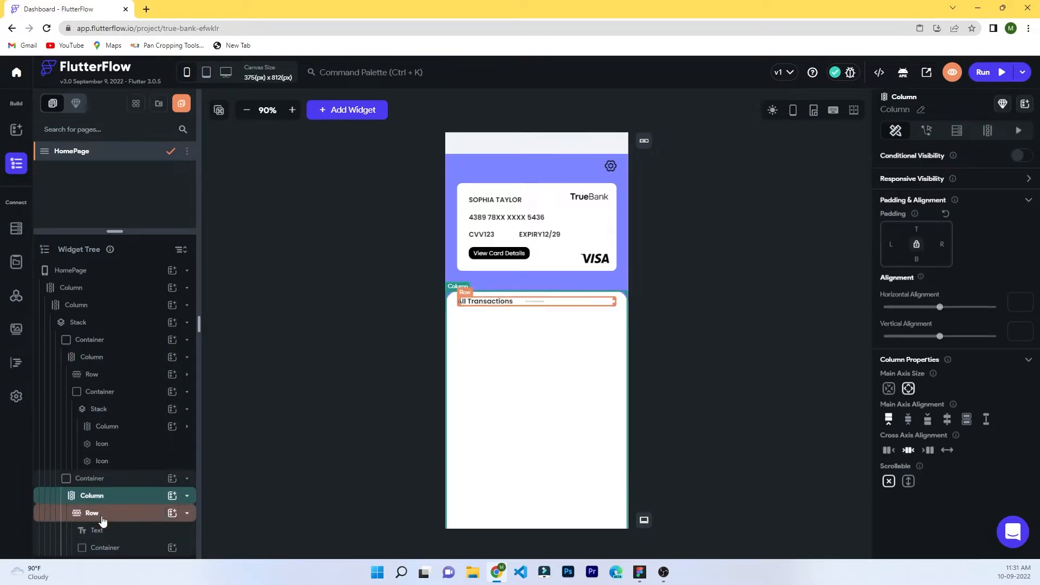
left_click(187, 513)
left_click(173, 497)
left_click(219, 441)
left_click(941, 411)
left_click(1025, 395)
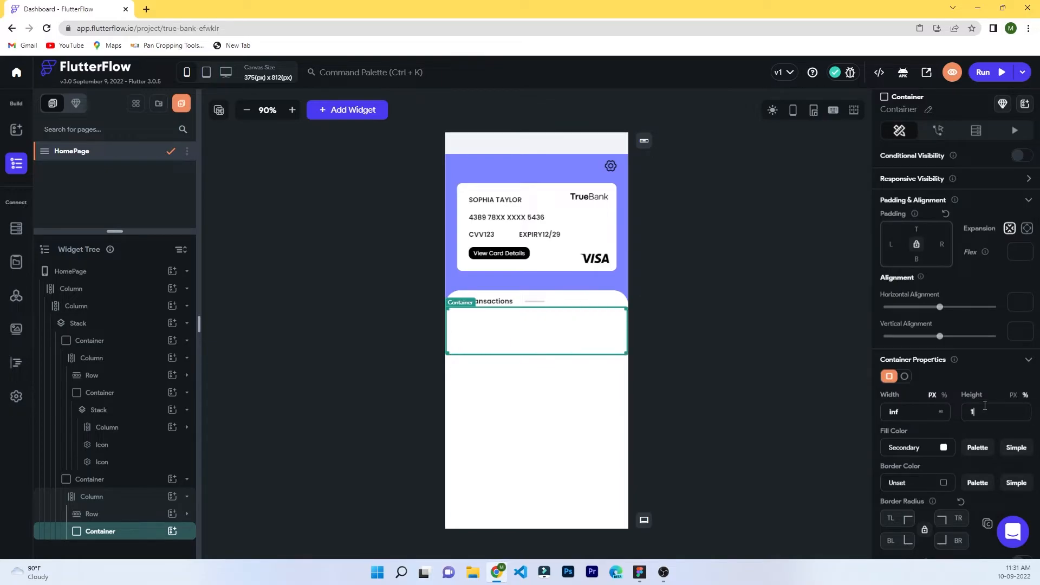
Pad the container 24 px on left, right and top, and place a Column inside it.
left_click(893, 244)
type("24")
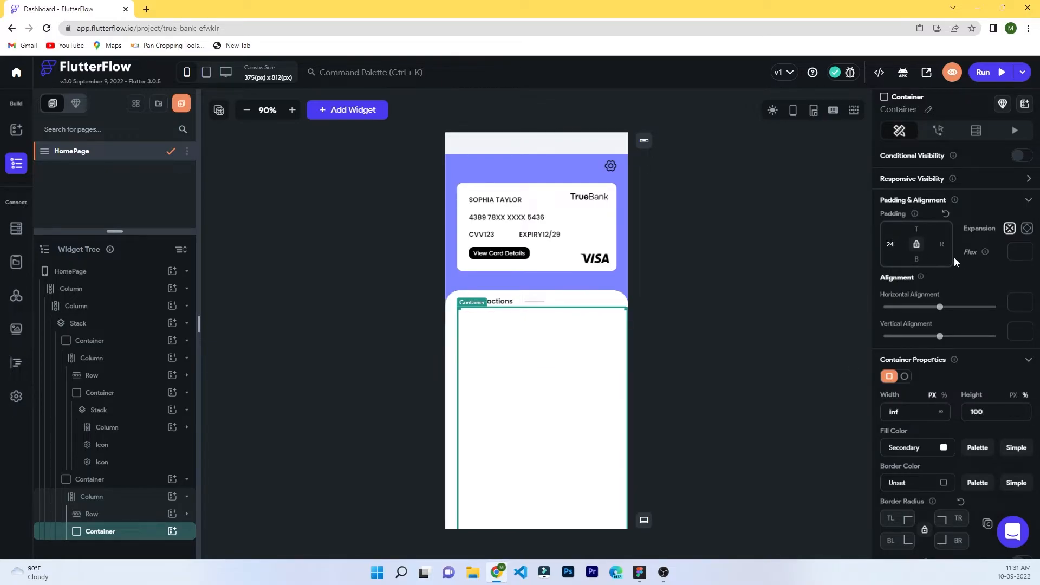
left_click(940, 245)
type("24")
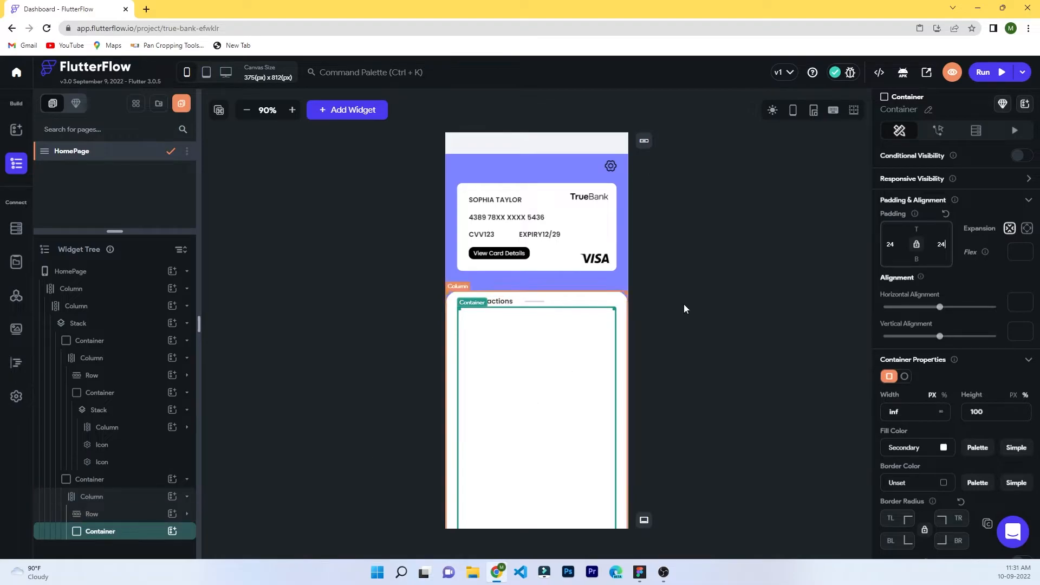
left_click(922, 230)
type("24")
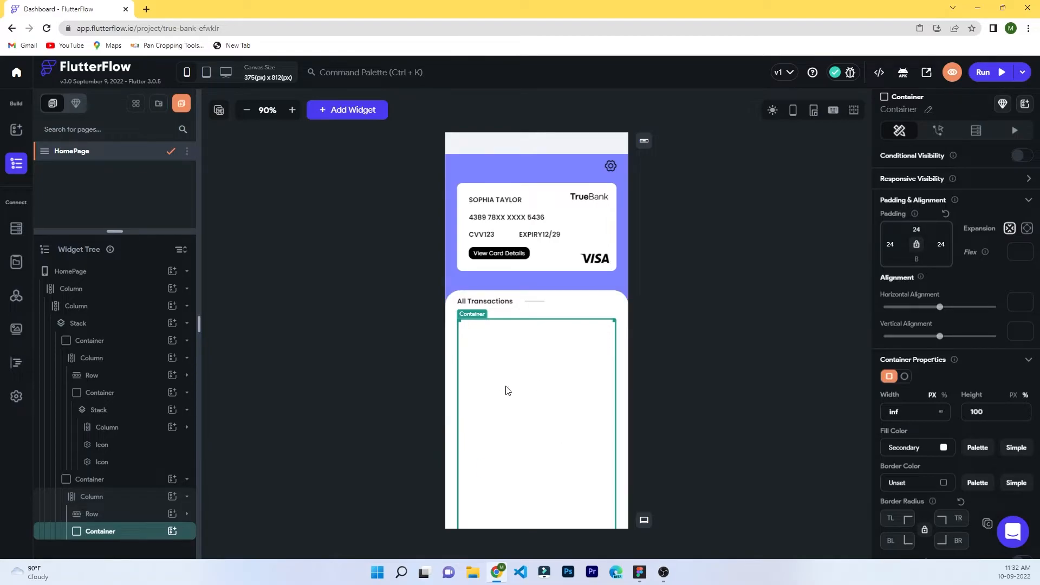
left_click(172, 533)
left_click(272, 384)
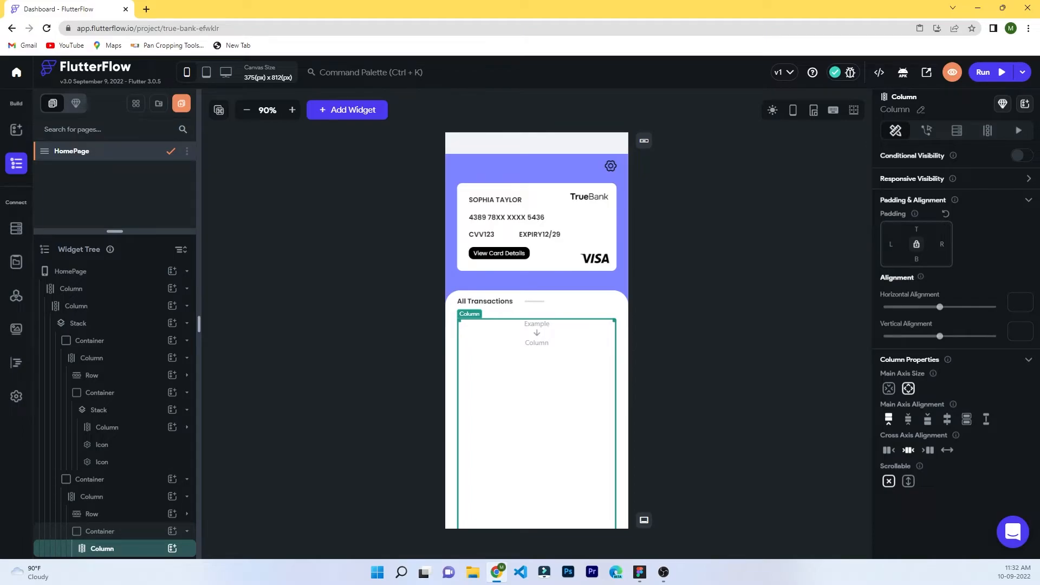
Nest a full-width Container in the Column, with a Column and Row inside it.
left_click(173, 548)
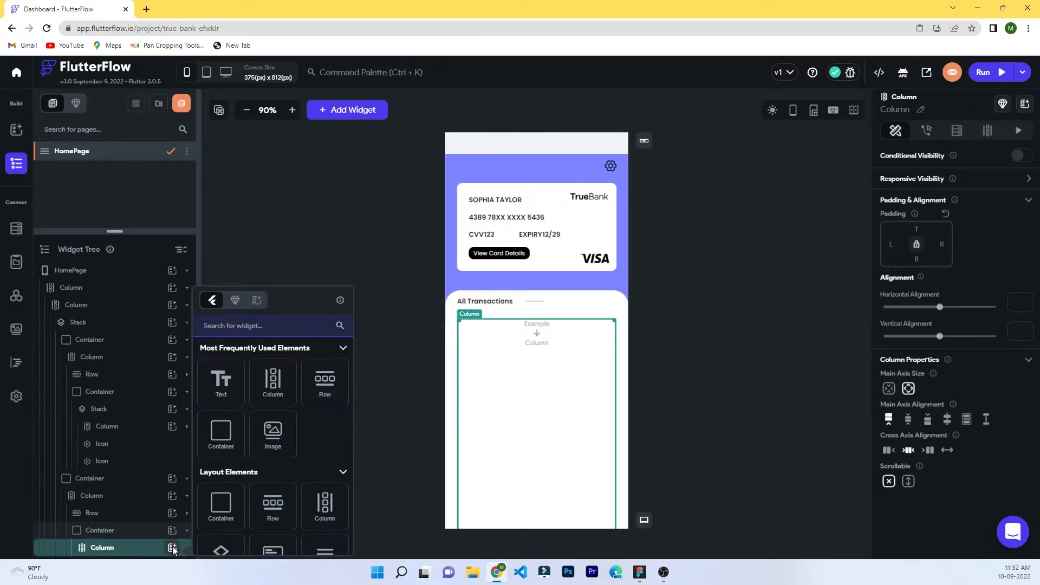
left_click(222, 440)
left_click(941, 413)
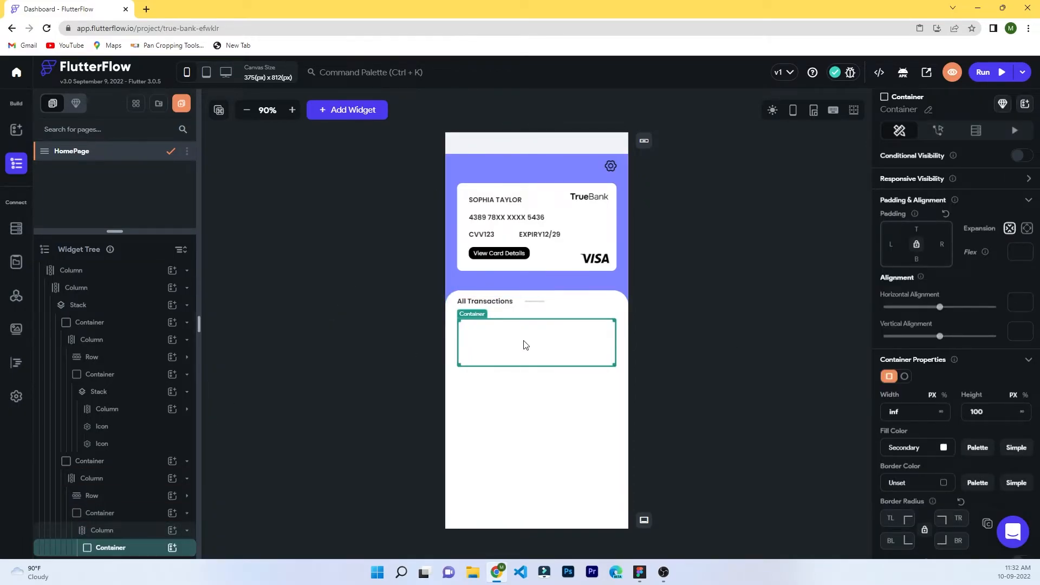
left_click(172, 548)
left_click(276, 383)
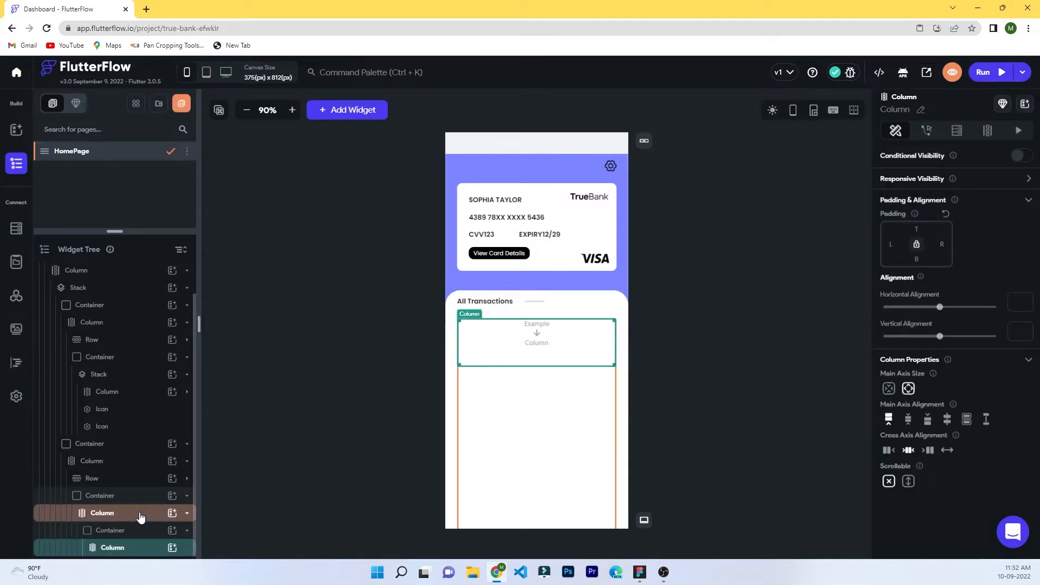
left_click(172, 548)
left_click(224, 440)
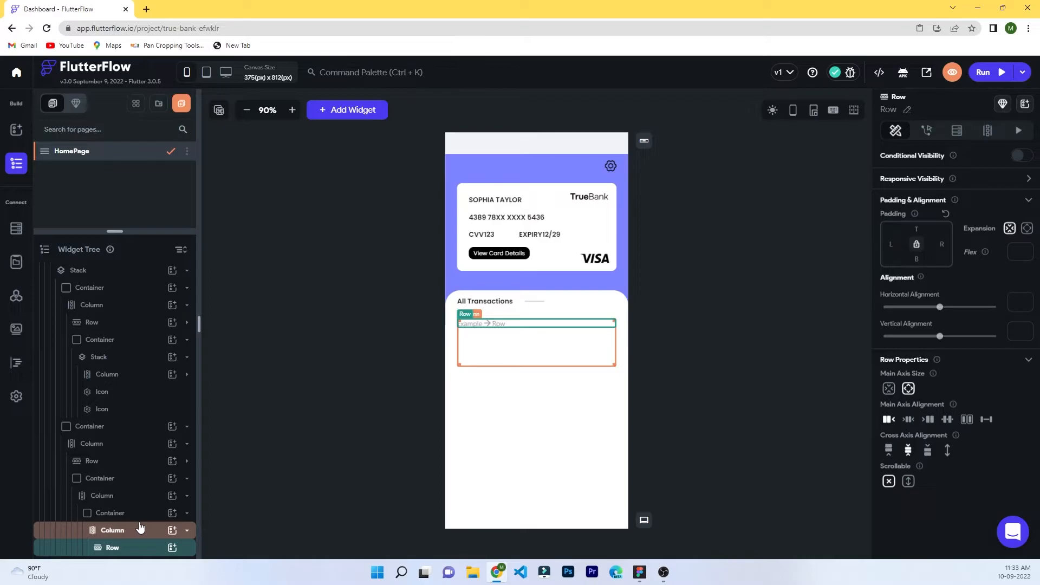
Wrap the inner container's contents in the Row, delete the leftover Column, and add a Column to the Row.
left_click_drag(130, 548, 114, 514)
left_click(511, 351)
left_click(133, 527)
key("Delete")
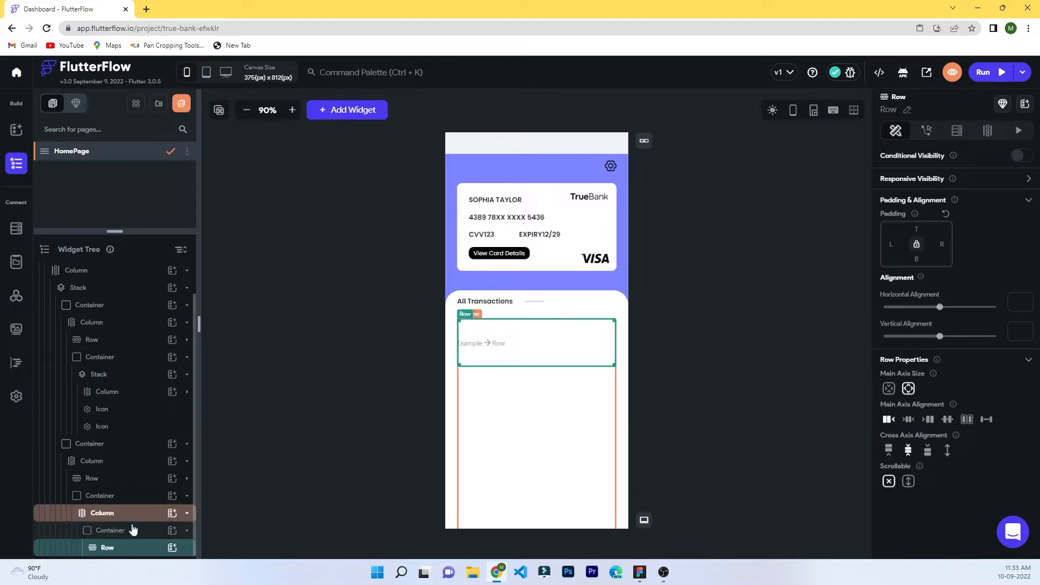
left_click(169, 548)
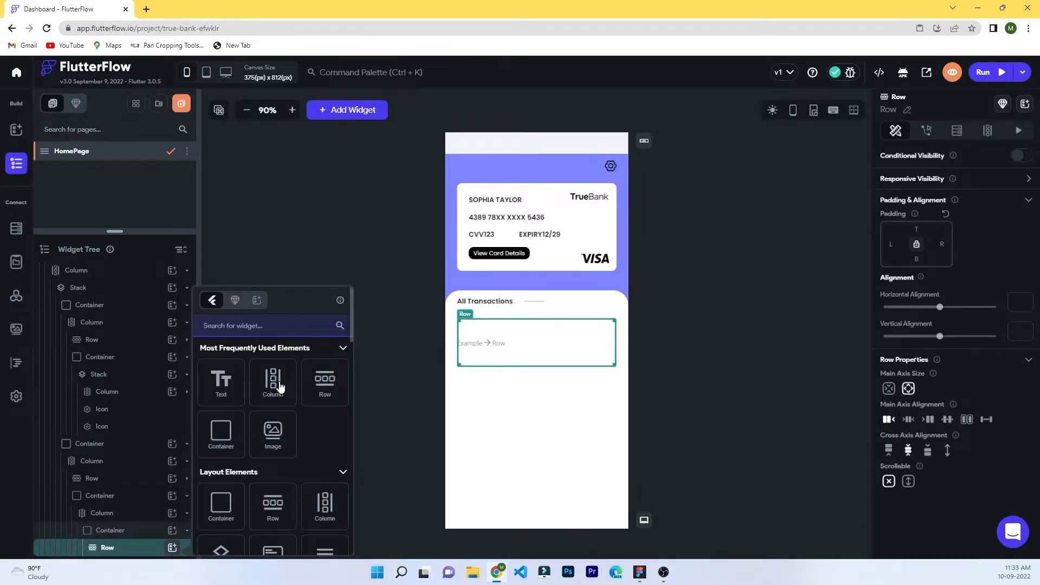
left_click(273, 381)
left_click(172, 548)
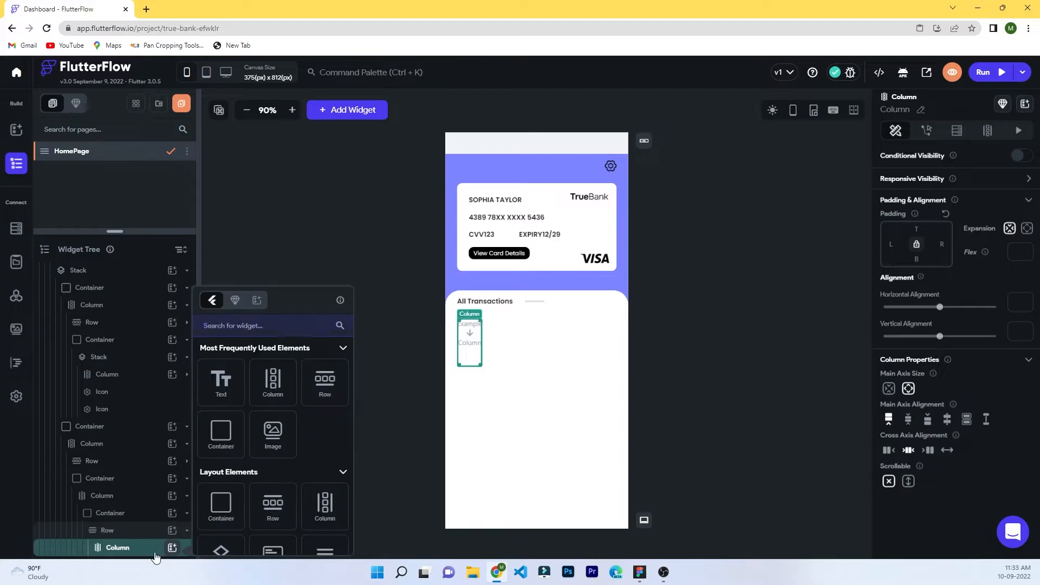
Add a '10' text to the column, duplicate it, and remove an unneeded tap action.
left_click(226, 383)
double_click(918, 174)
type("10")
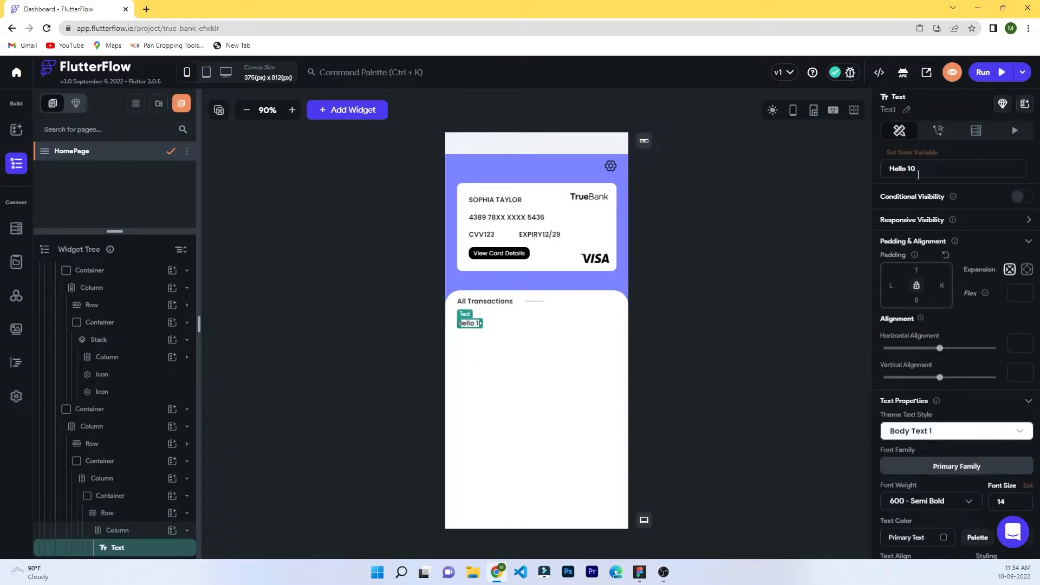
right_click(137, 548)
left_click(180, 380)
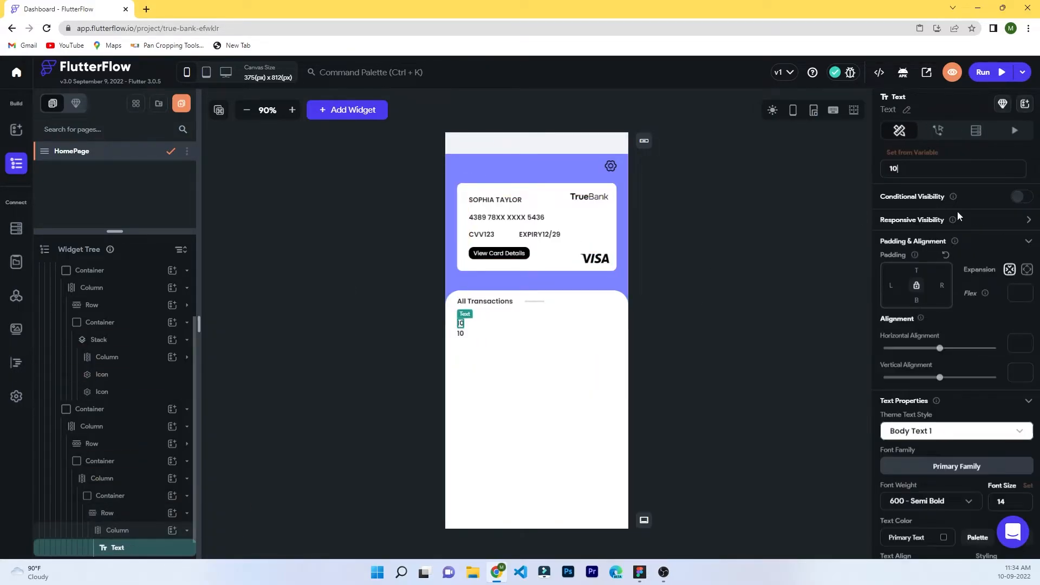
key("a")
left_click(461, 333)
double_click(929, 171)
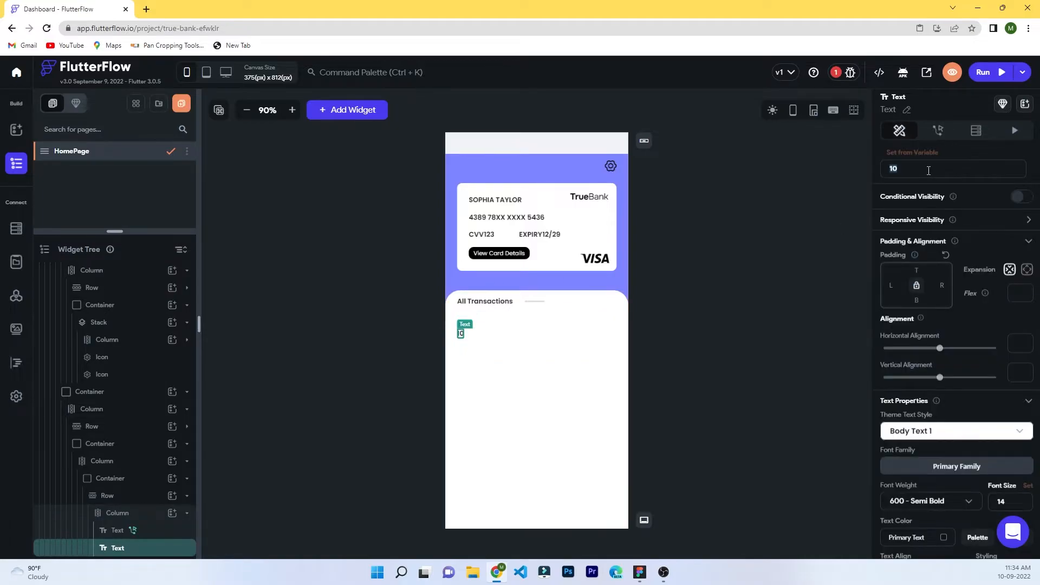
left_click(134, 530)
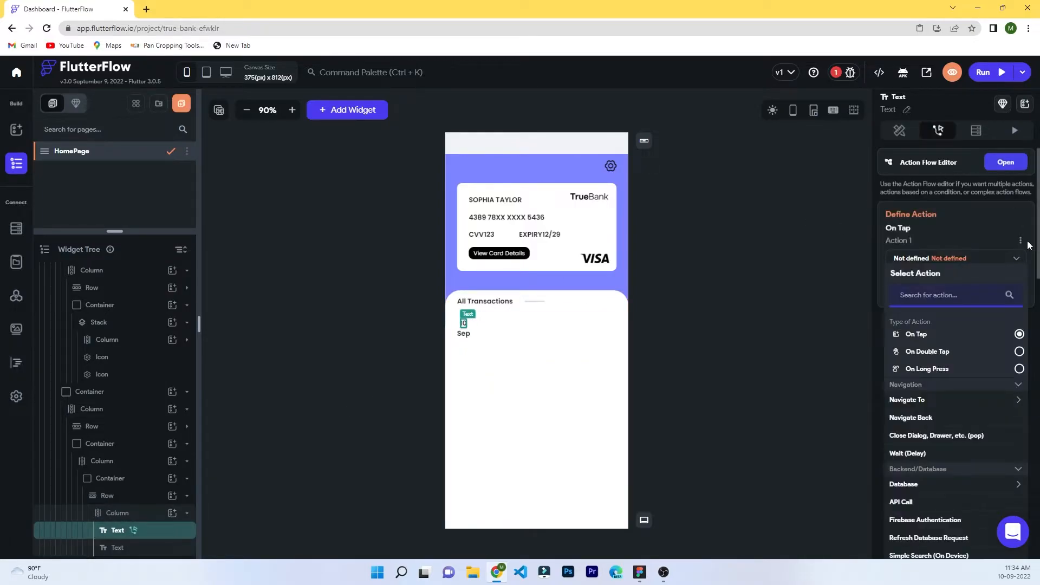
left_click(1029, 244)
left_click(953, 284)
left_click(590, 334)
Set the row's container height to 40 and duplicate the date column.
left_click(130, 516)
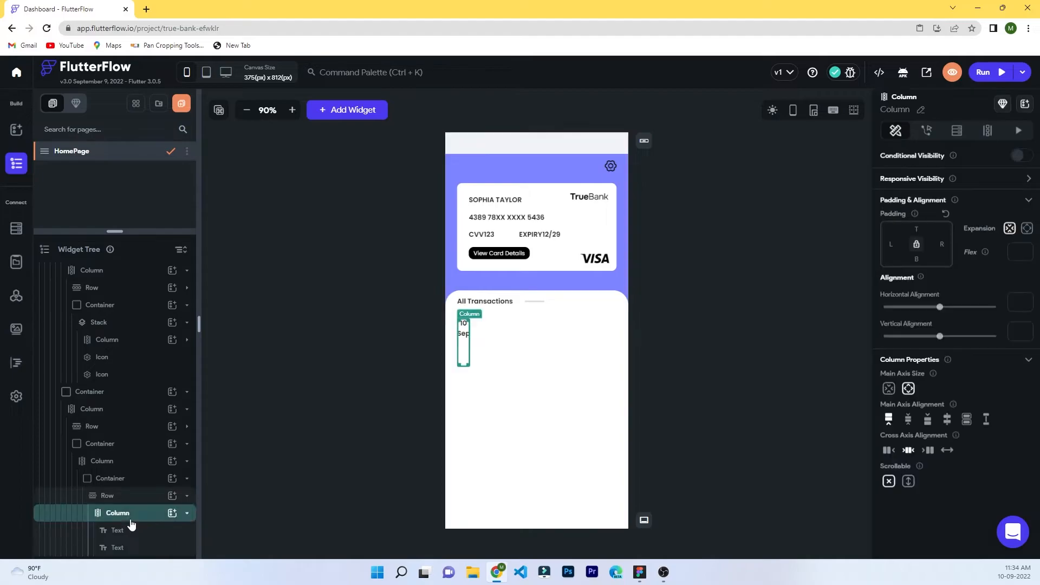
left_click(113, 501)
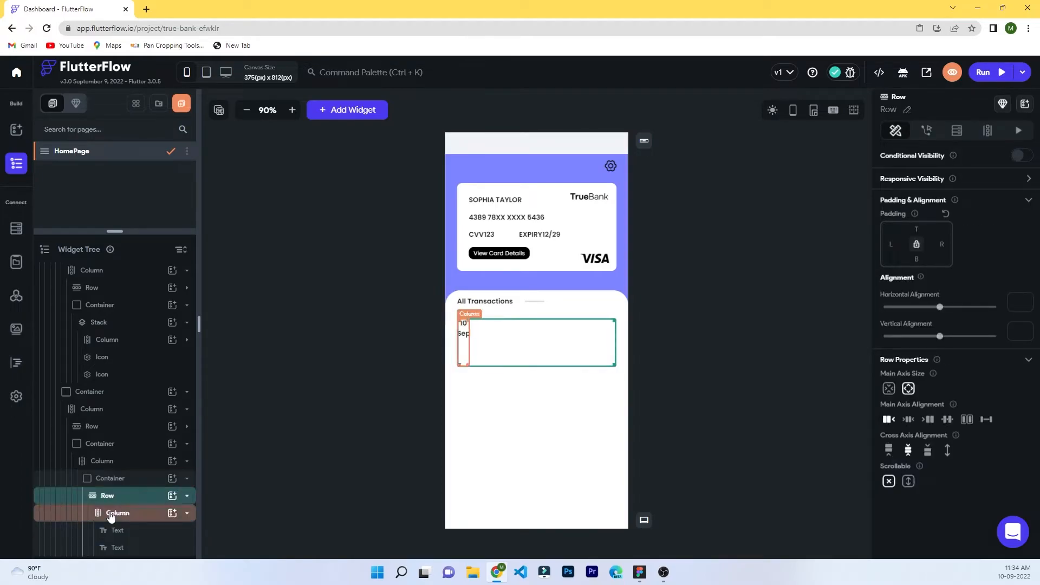
left_click(113, 518)
left_click(187, 514)
left_click(130, 518)
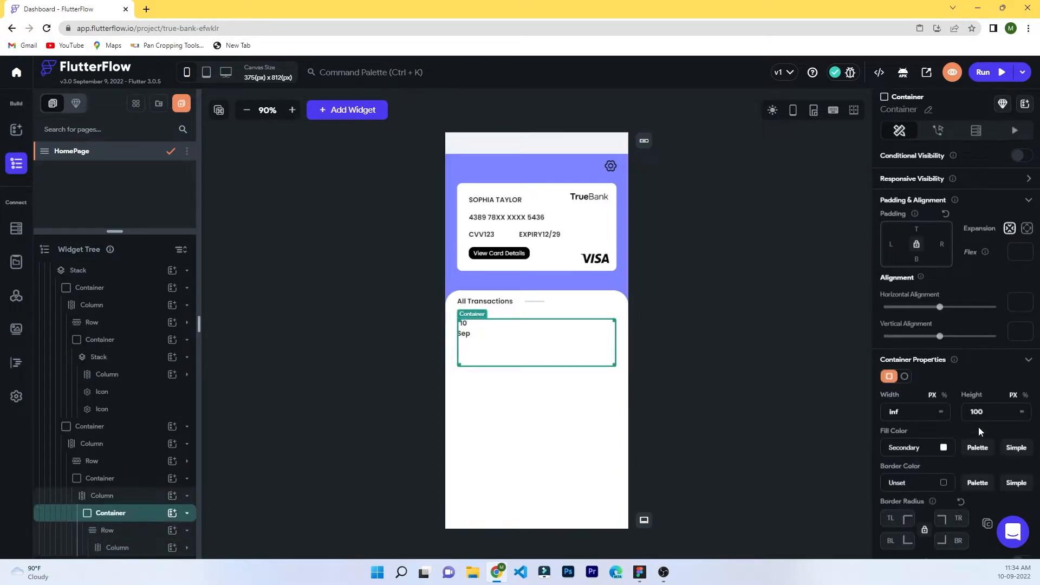
type("40")
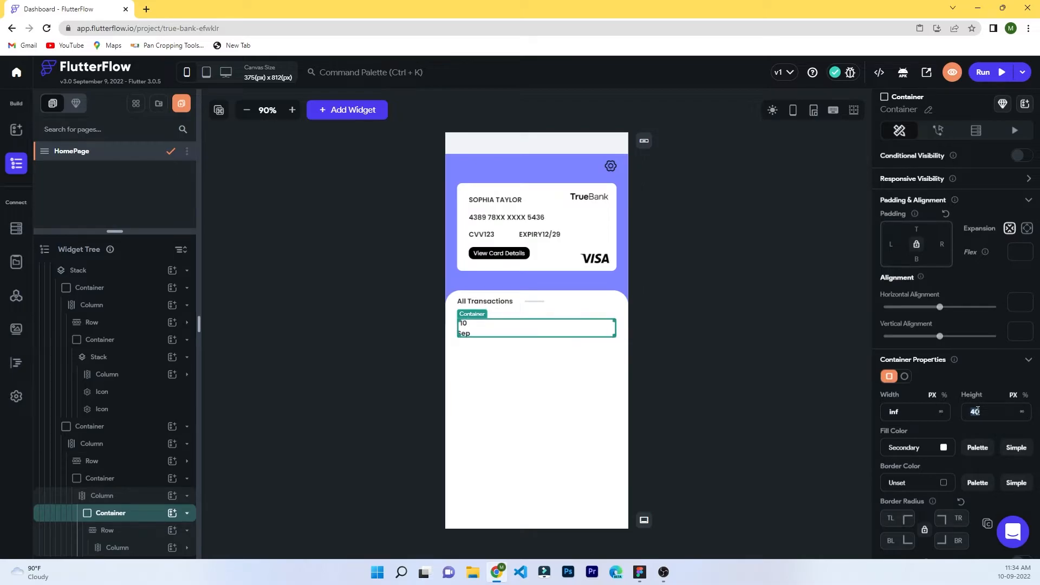
left_click(137, 550)
right_click(115, 554)
left_click(146, 382)
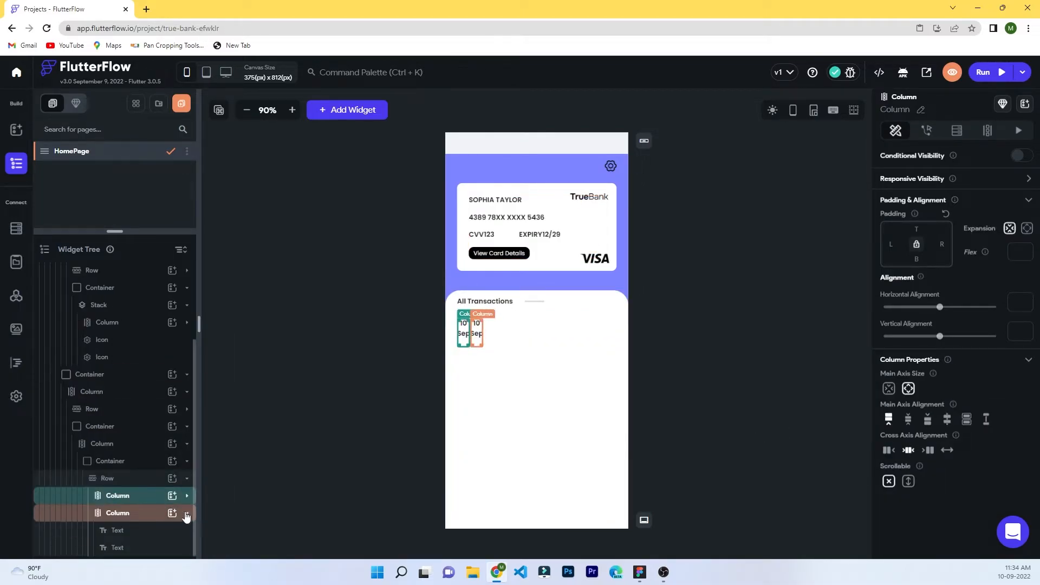
Add a third date column and space the three columns across the row.
key("ctrl+d")
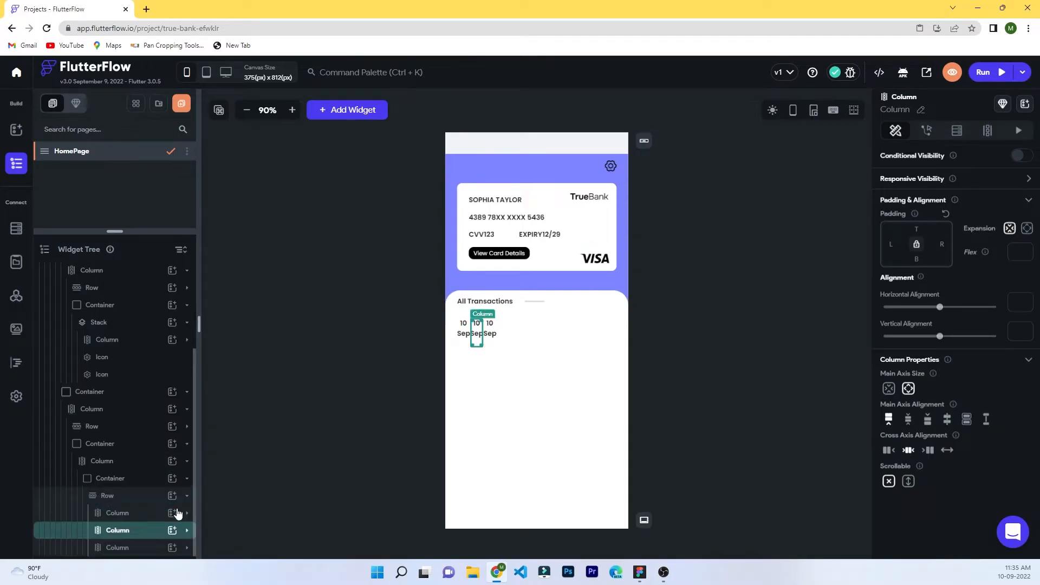
left_click(107, 495)
left_click(948, 419)
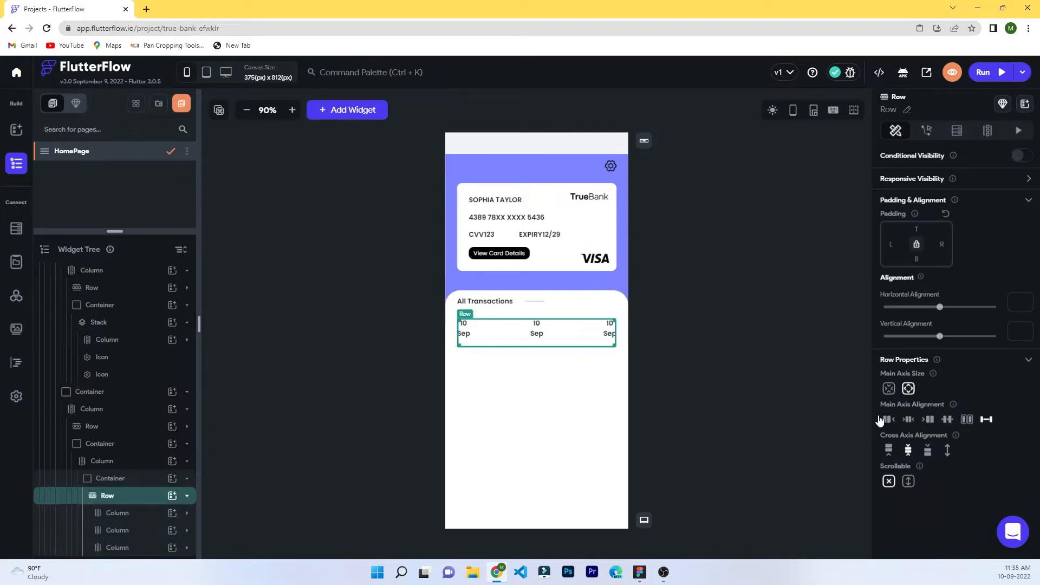
Add a Row to the third column, move the 10 text into it, and place it above Sep.
left_click(124, 547)
left_click(187, 547)
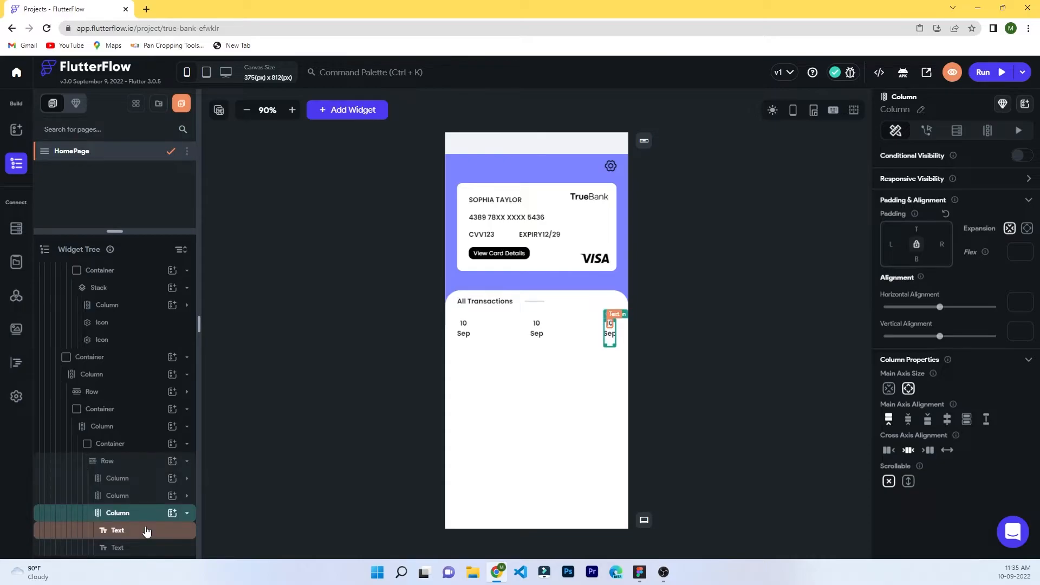
left_click(146, 531)
left_click(173, 512)
left_click(265, 504)
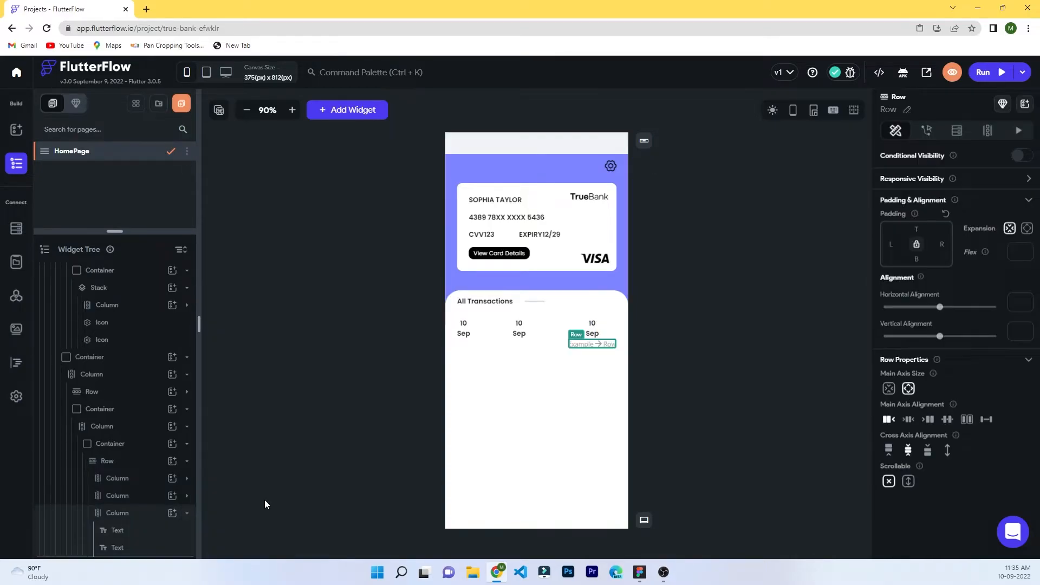
scroll(120, 549, "down", 1)
right_click(119, 514)
left_click(187, 333)
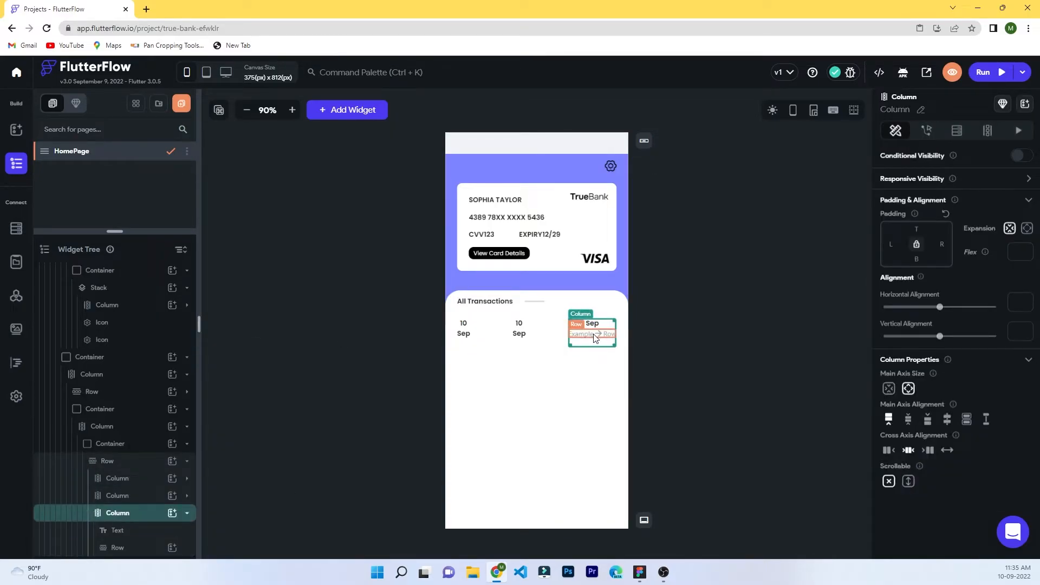
right_click(595, 336)
left_click(627, 151)
left_click_drag(137, 548, 135, 523)
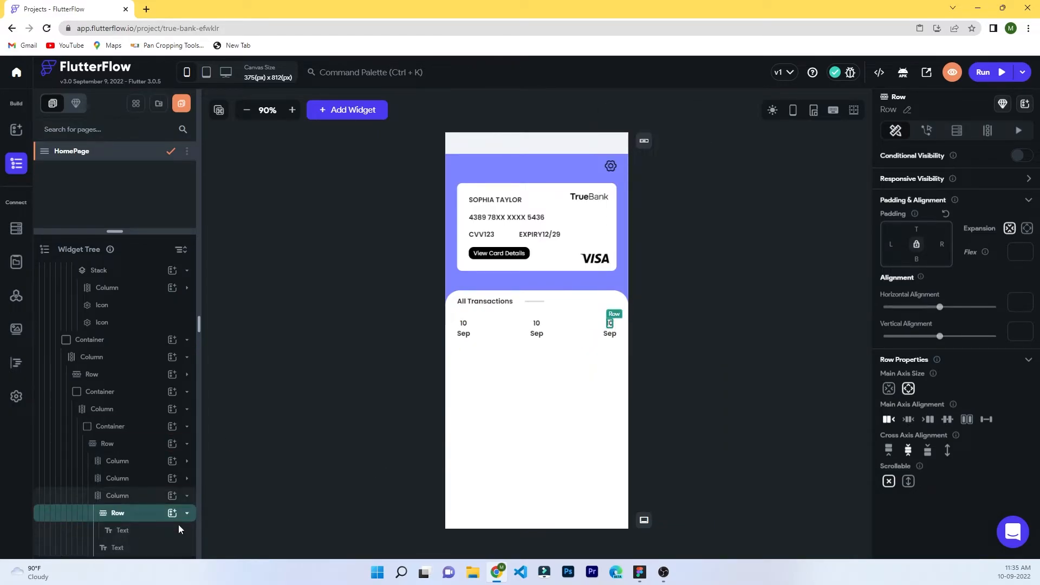
Add an Arrow Forward Outlined icon to the new row.
left_click(172, 512)
type("icon")
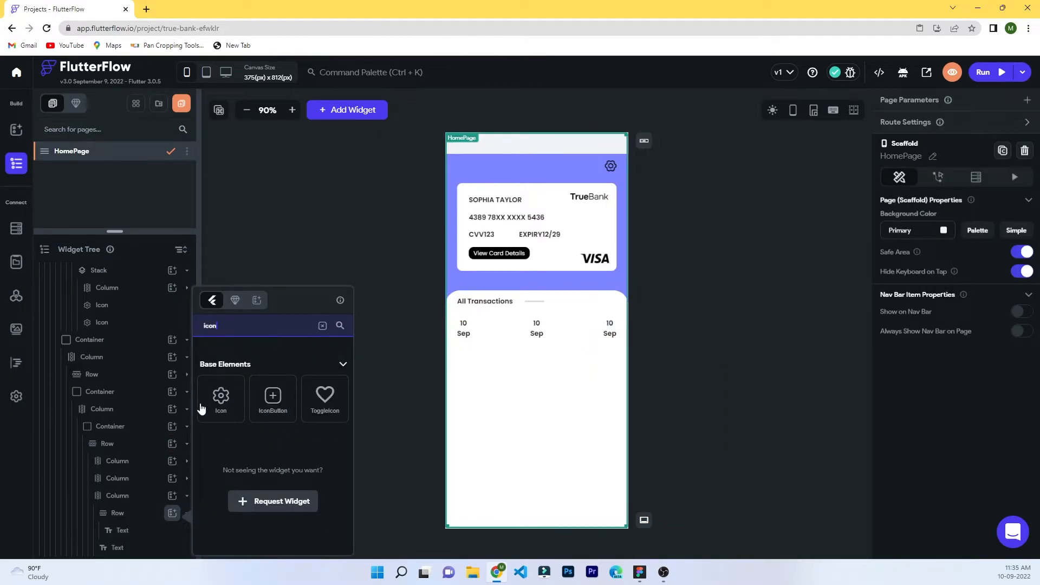
left_click(220, 399)
left_click(1024, 386)
type("arro")
scroll(406, 411, "down", 1)
left_click(423, 371)
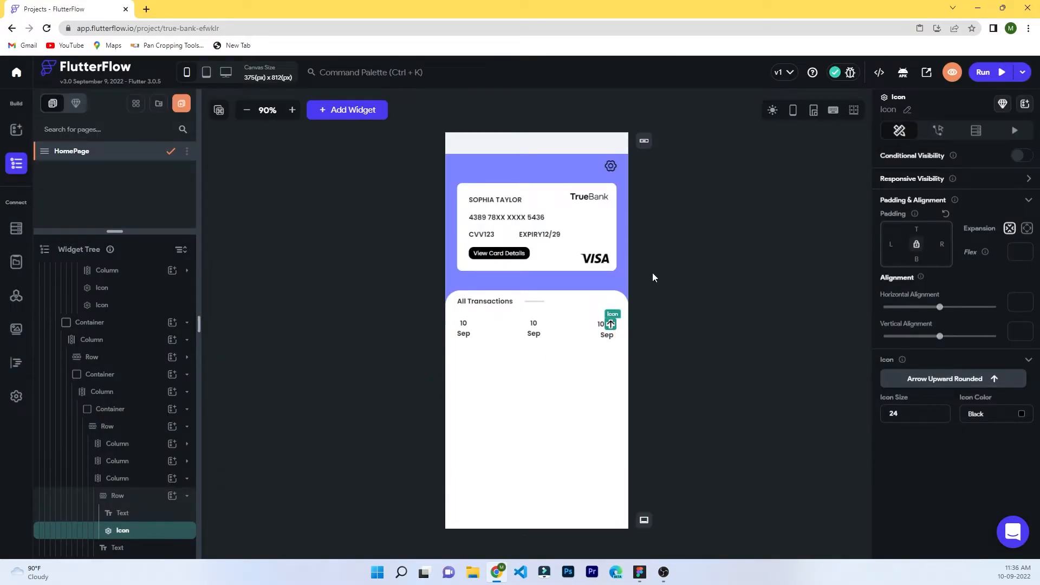
left_click(927, 377)
type("arrow")
scroll(497, 333, "down", 5)
scroll(497, 333, "up", 5)
left_click(517, 233)
left_click(432, 237)
left_click(422, 347)
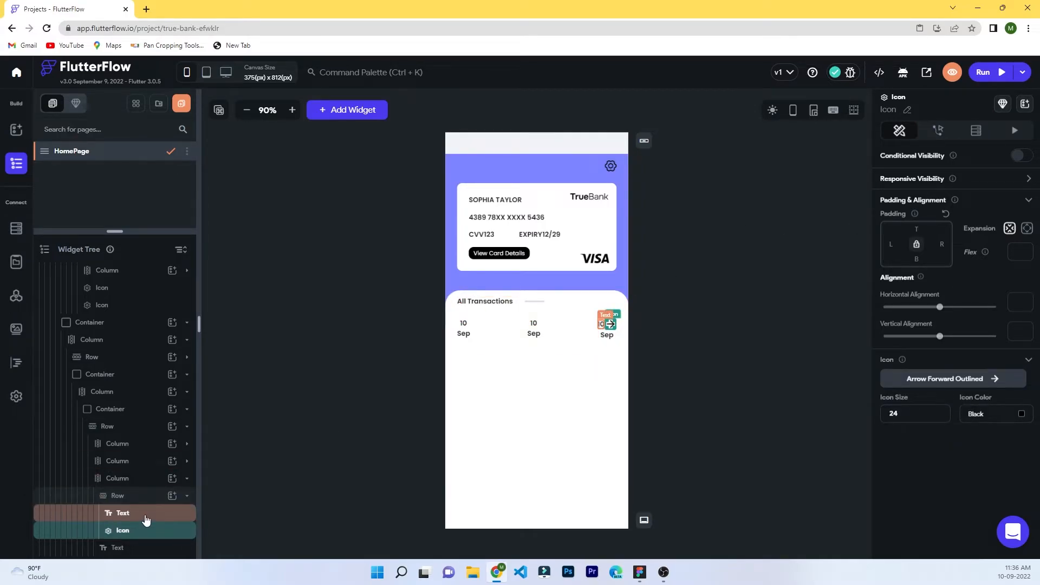
Move the 10 text back into the third column and delete the row with its arrow icon.
left_click(111, 409)
scroll(872, 479, "down", 5)
scroll(872, 479, "up", 6)
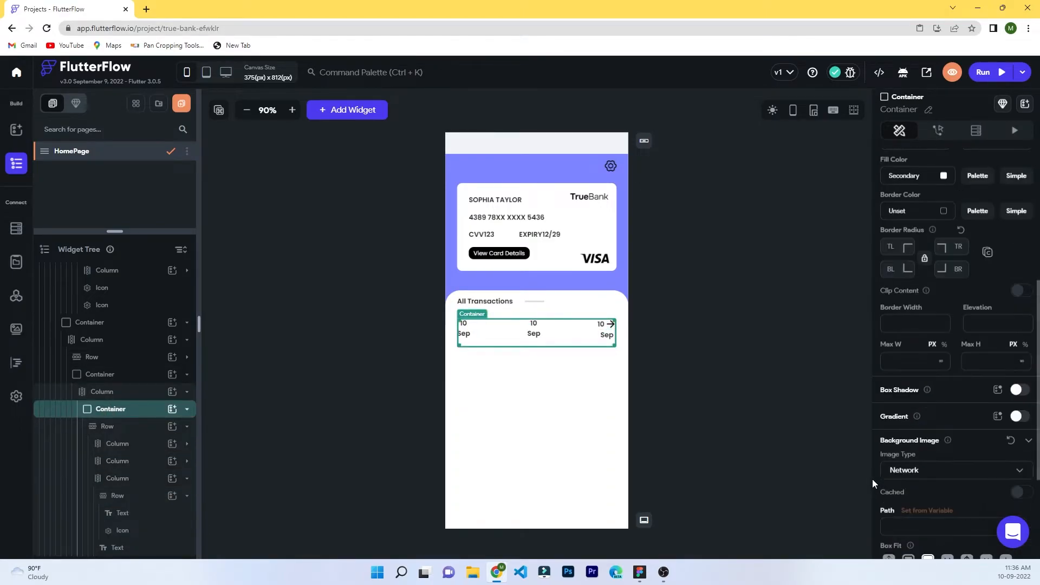
left_click(118, 531)
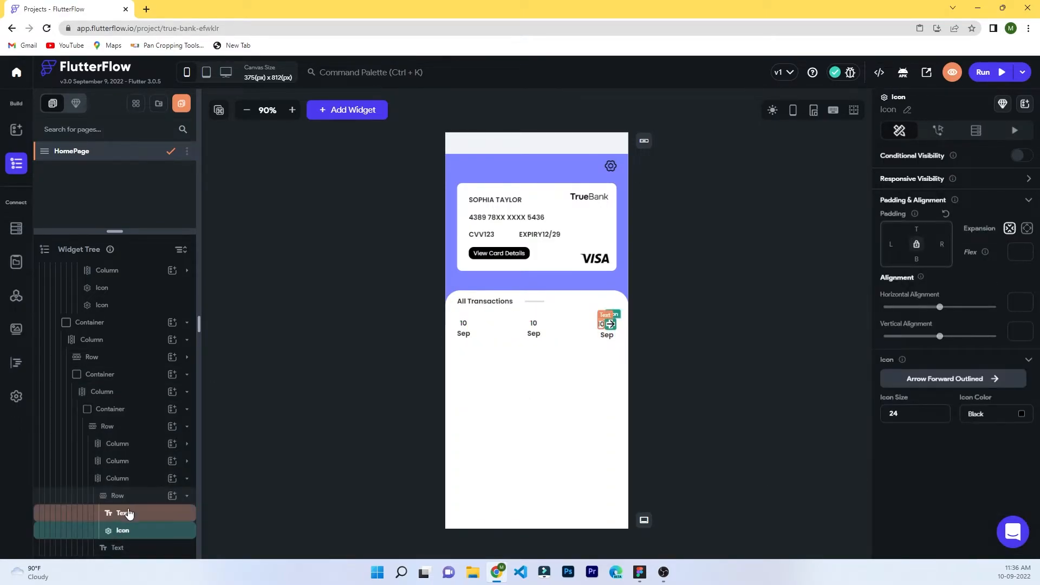
left_click(128, 513)
key("ctrl+x")
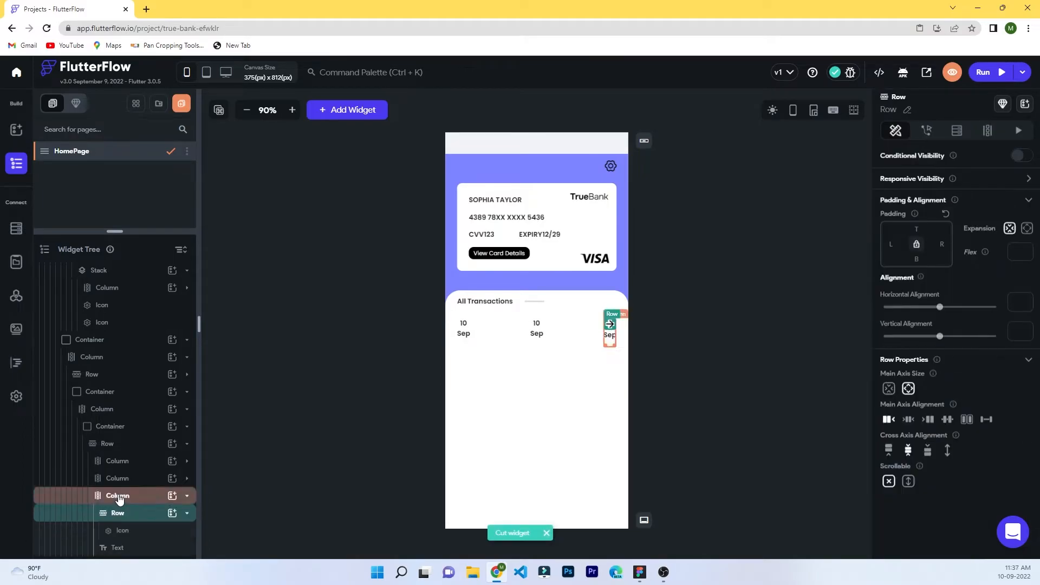
left_click(604, 335)
right_click(607, 337)
left_click(657, 168)
left_click(134, 515)
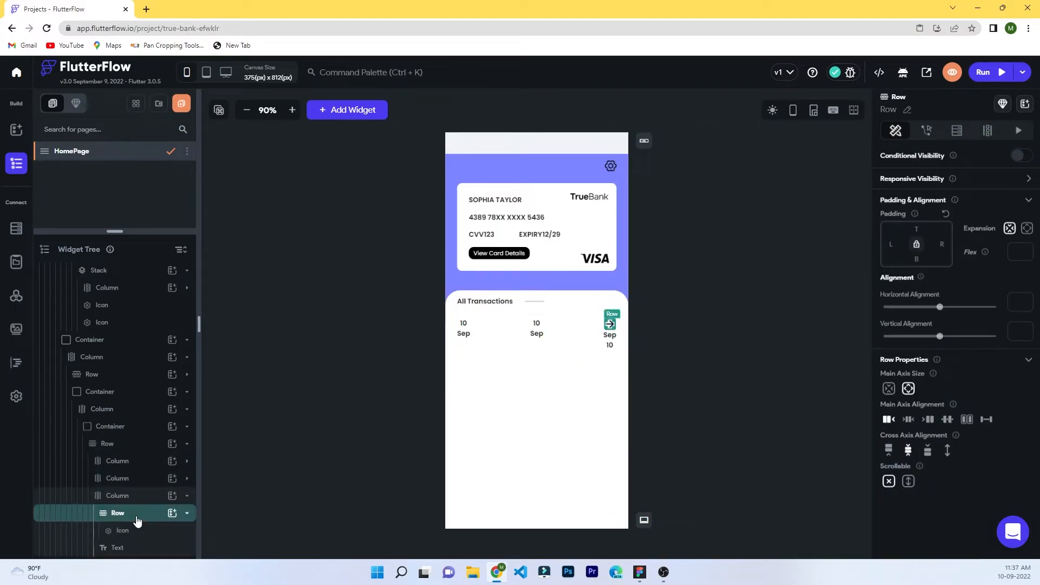
key("Delete")
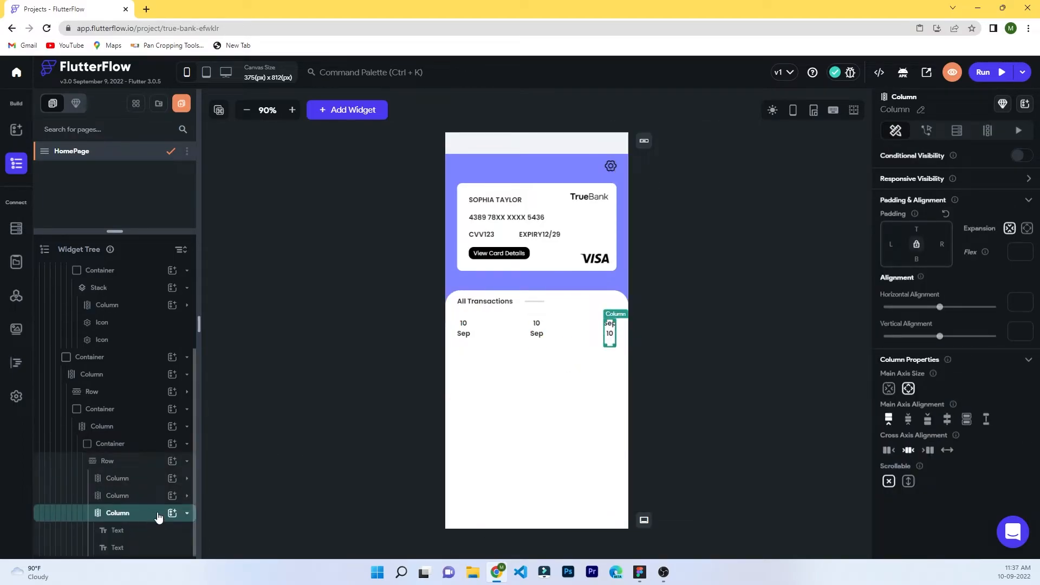
Set the middle column to 'UBER 67494' over a REF# reference and align it to start.
left_click(536, 325)
left_click(938, 130)
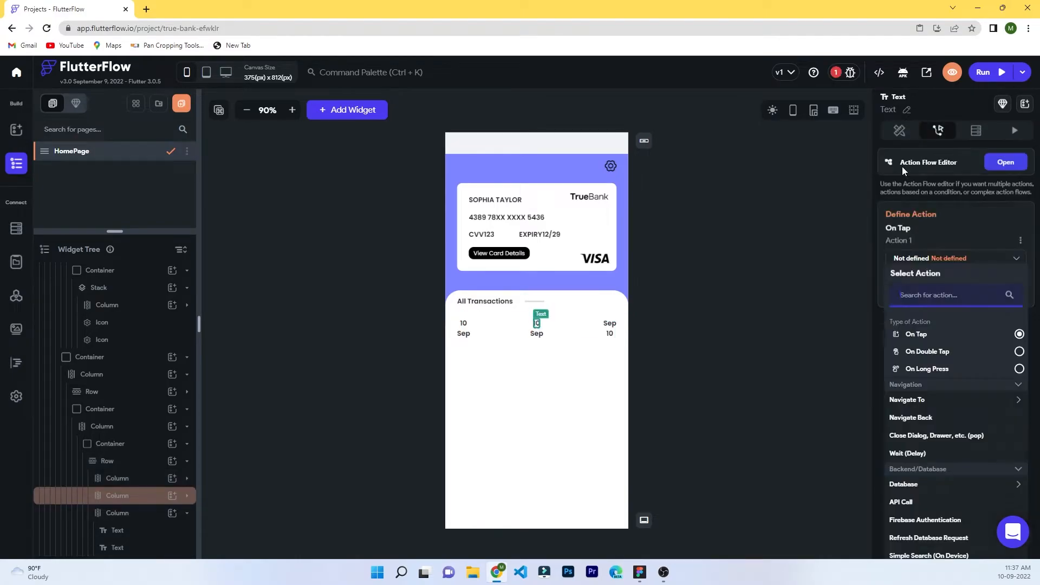
left_click(902, 167)
left_click(917, 133)
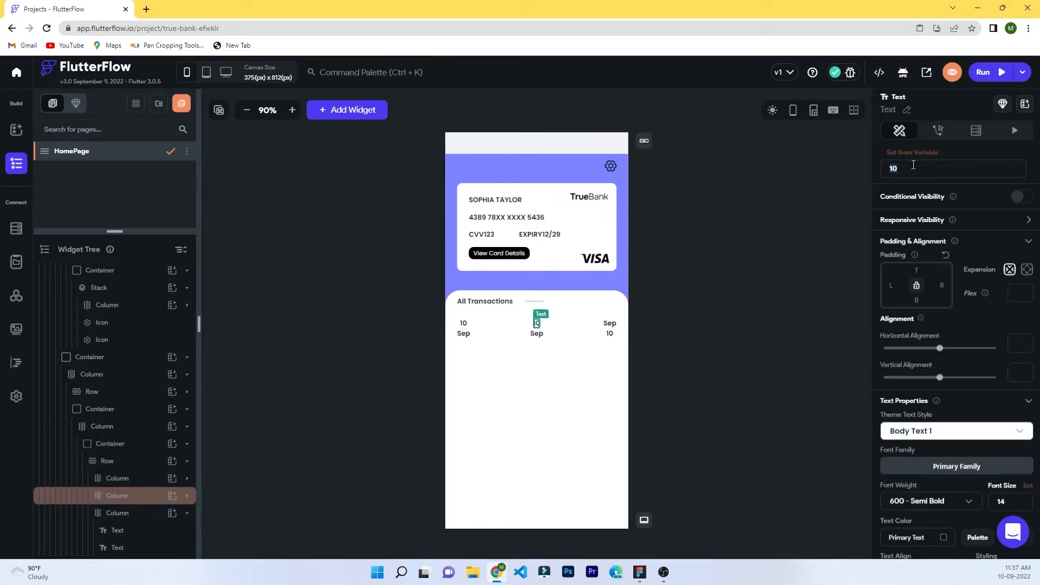
type("494")
left_click(537, 334)
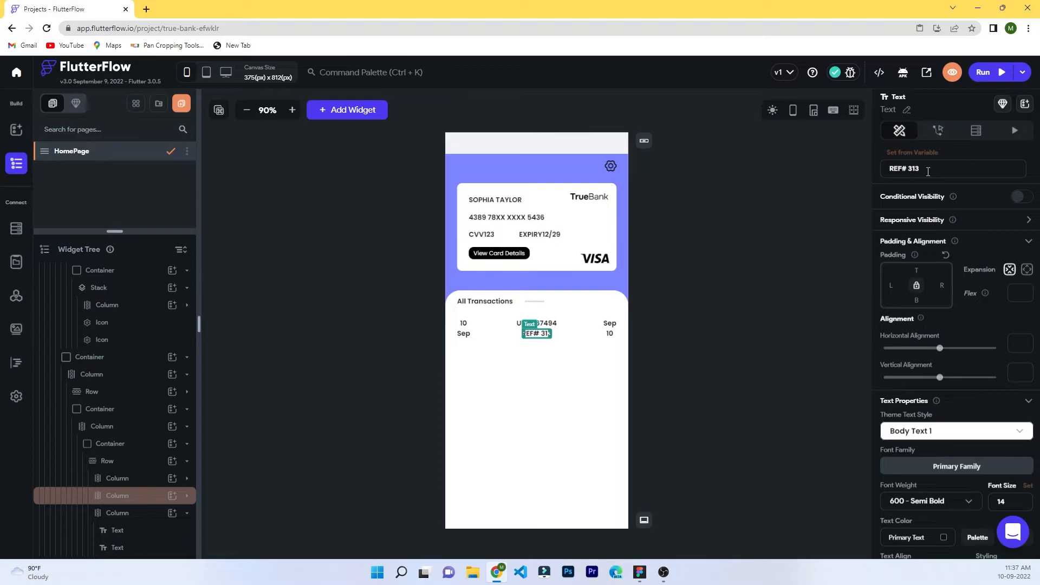
left_click(549, 343)
left_click(547, 324)
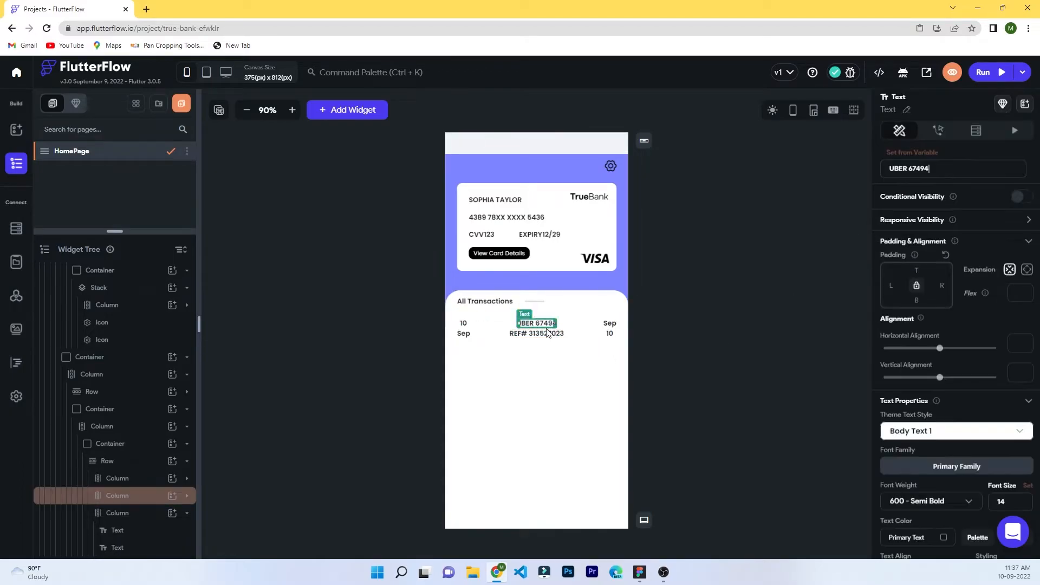
left_click(549, 342)
left_click(889, 450)
Change the right column's texts to '$120' above 'DEBIT'.
left_click(613, 325)
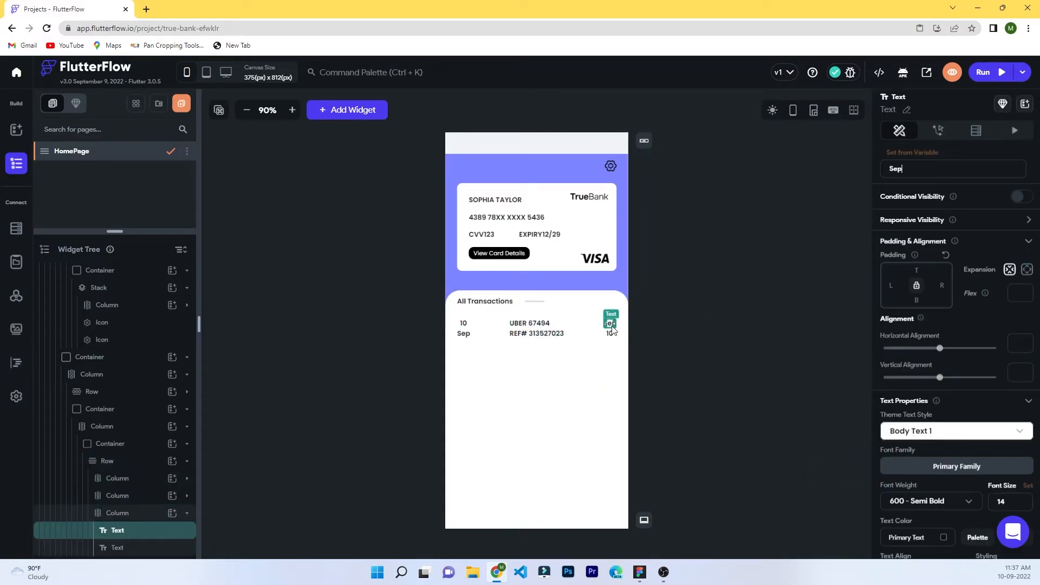
double_click(898, 171)
type("$120")
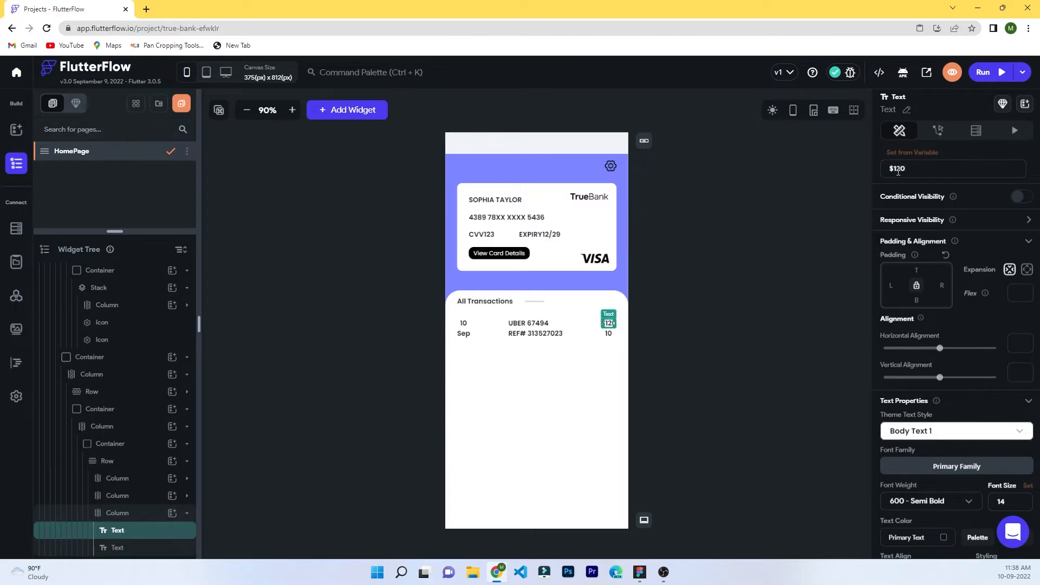
left_click(610, 332)
left_click(931, 168)
type("DEBIT")
left_click(811, 366)
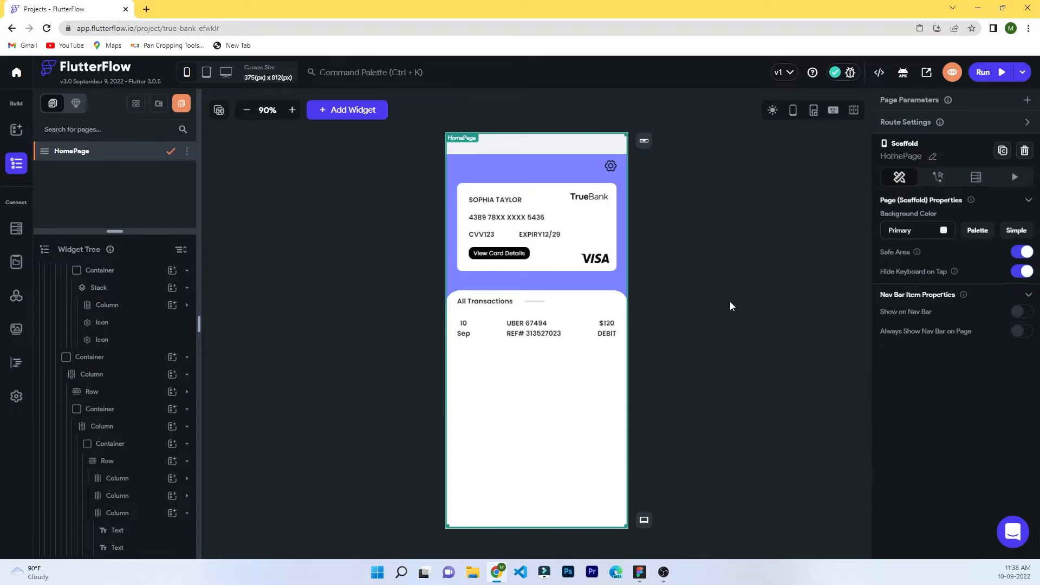
Inspect the transaction row texts and the UBER 67494 label's font weight and theme style options.
left_click(569, 334)
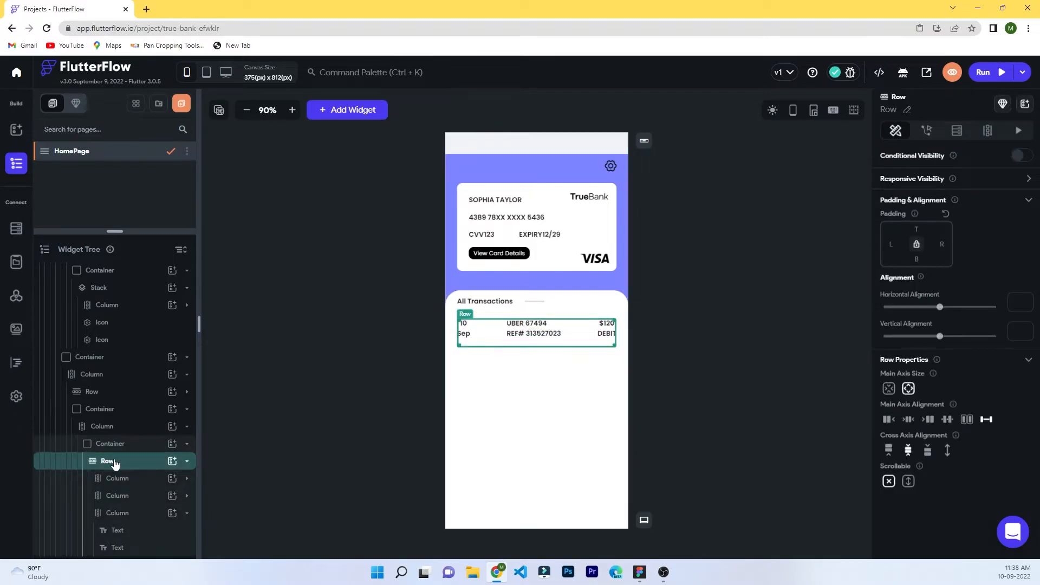
left_click(688, 333)
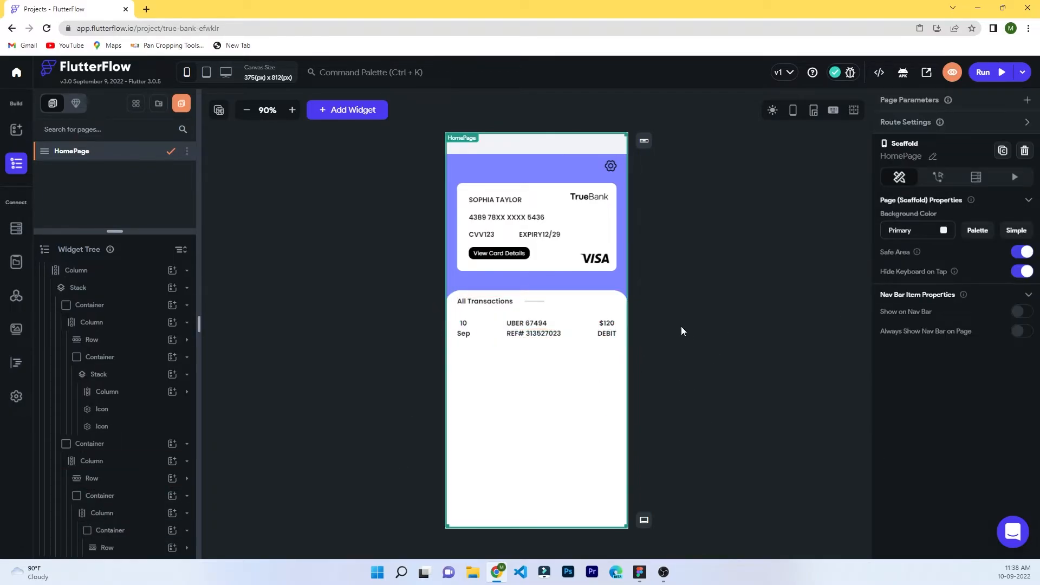
left_click(533, 334)
left_click(464, 329)
left_click(521, 324)
left_click(969, 501)
left_click(1008, 432)
left_click(1007, 432)
key("Escape")
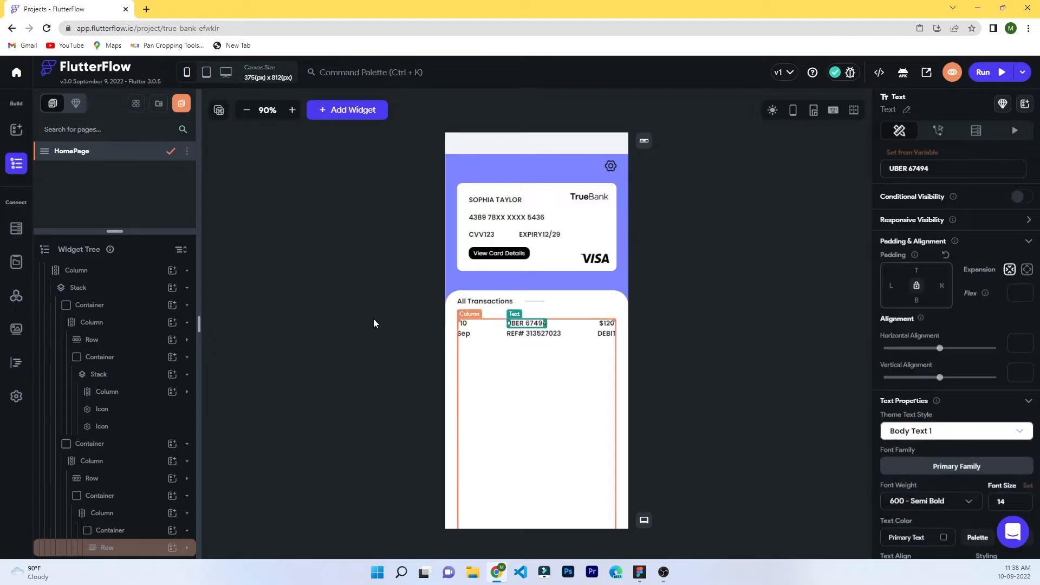
Set Body Text 1's theme font weight to Medium and return to the page builder.
left_click(17, 396)
scroll(544, 343, "down", 1)
left_click(414, 462)
left_click(403, 412)
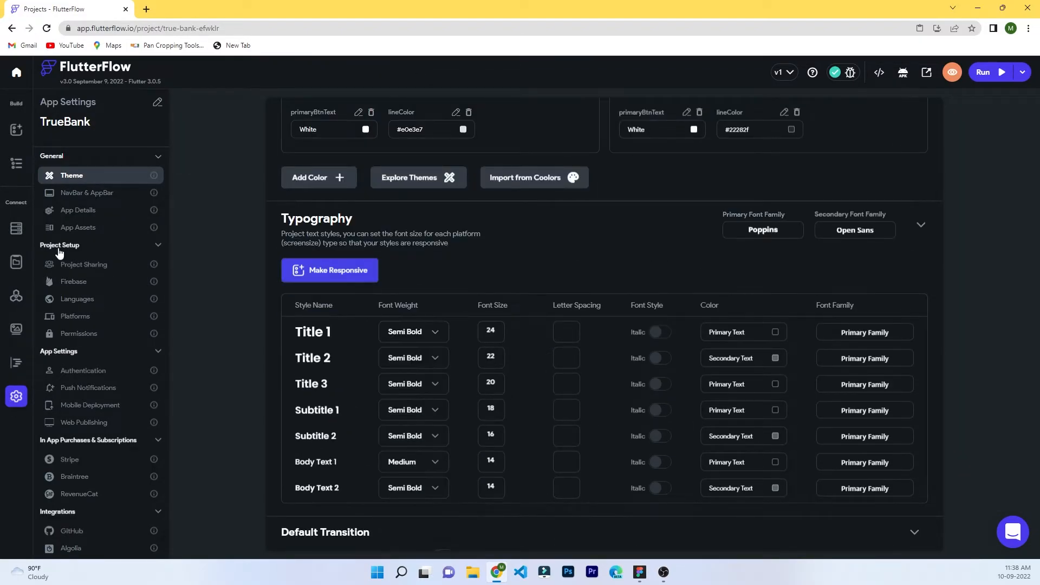
left_click(16, 164)
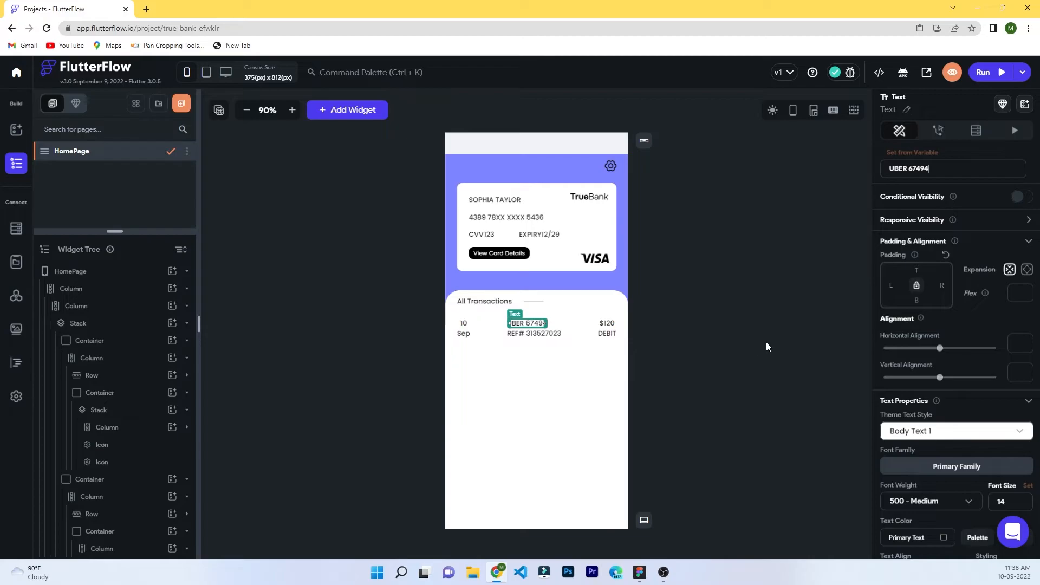
Change Body Text 1's theme font weight back to Normal.
left_click(16, 396)
scroll(427, 371, "down", 5)
left_click(420, 407)
left_click(420, 407)
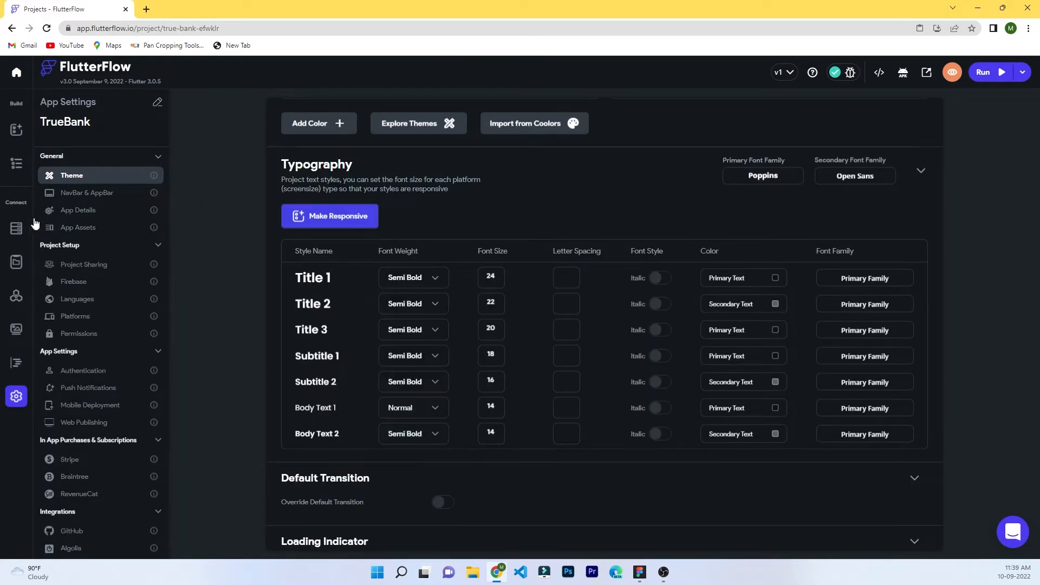
left_click(17, 166)
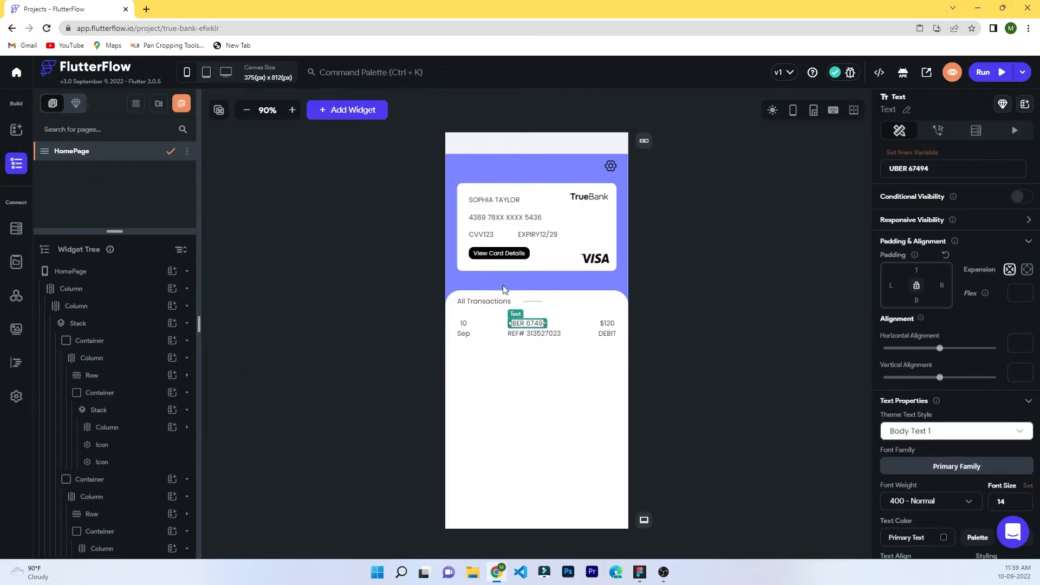
Set the theme typography font weight to Medium again and return to the widget tree.
left_click(725, 323)
left_click(17, 396)
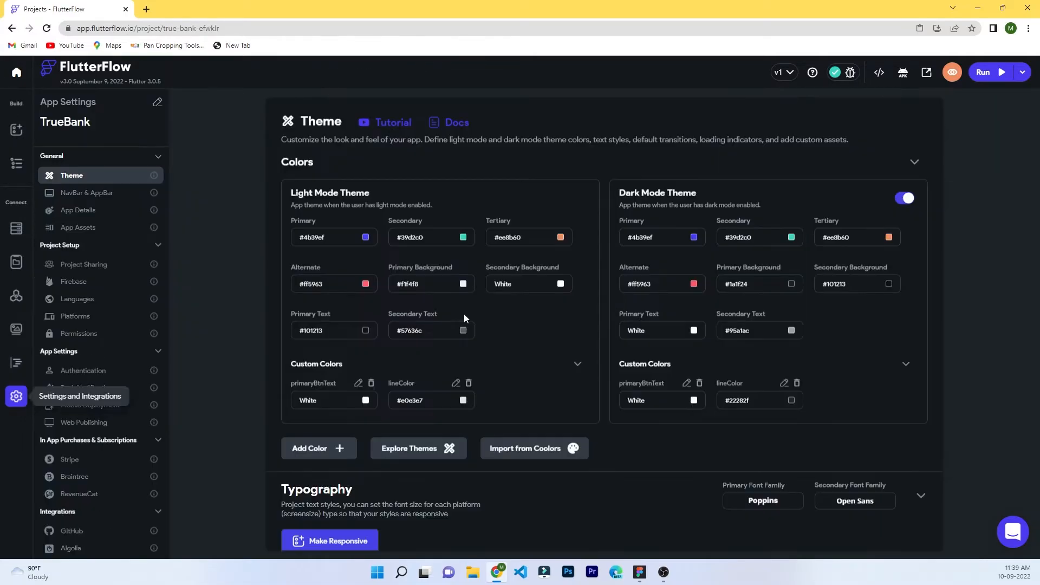
scroll(426, 379, "down", 10)
left_click(421, 379)
left_click(420, 379)
left_click(17, 164)
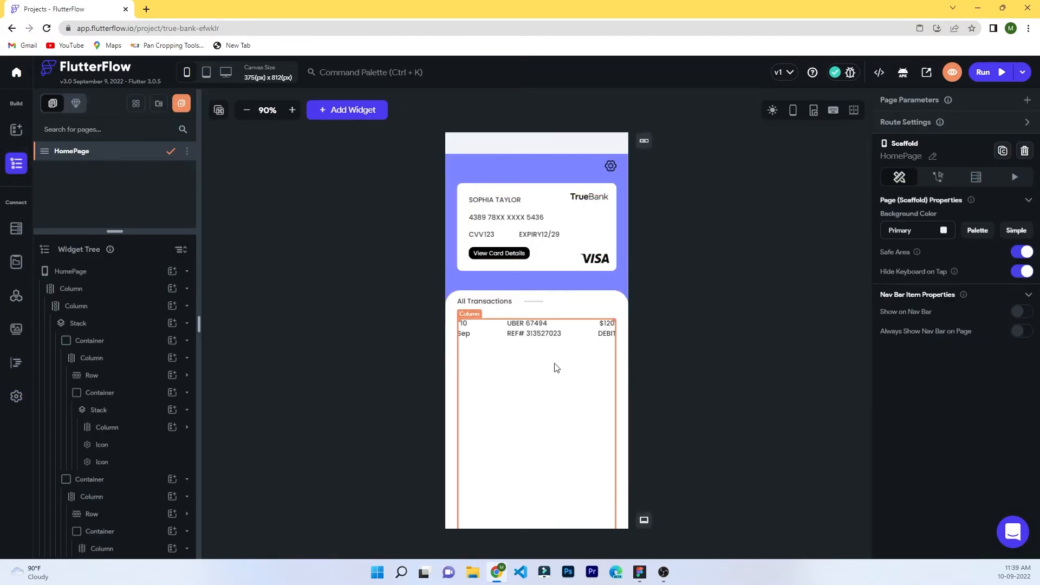
Set the transaction row's parent Container height to 40 px.
left_click(579, 342)
left_click(111, 530)
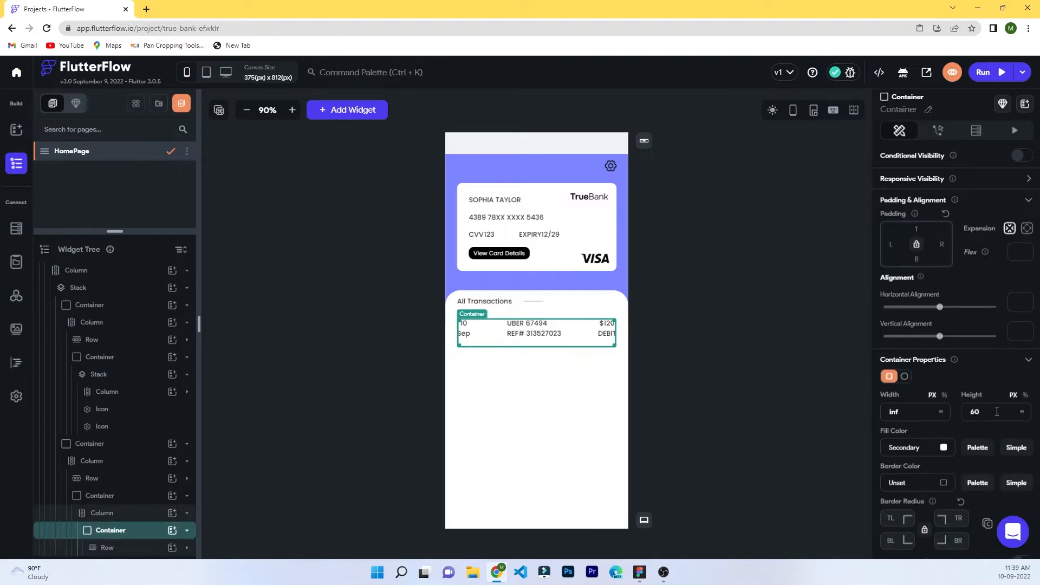
scroll(954, 325, "down", 2)
left_click(976, 304)
type("40")
left_click(679, 375)
Rename that container to transaction-details.
left_click(189, 532)
left_click(189, 534)
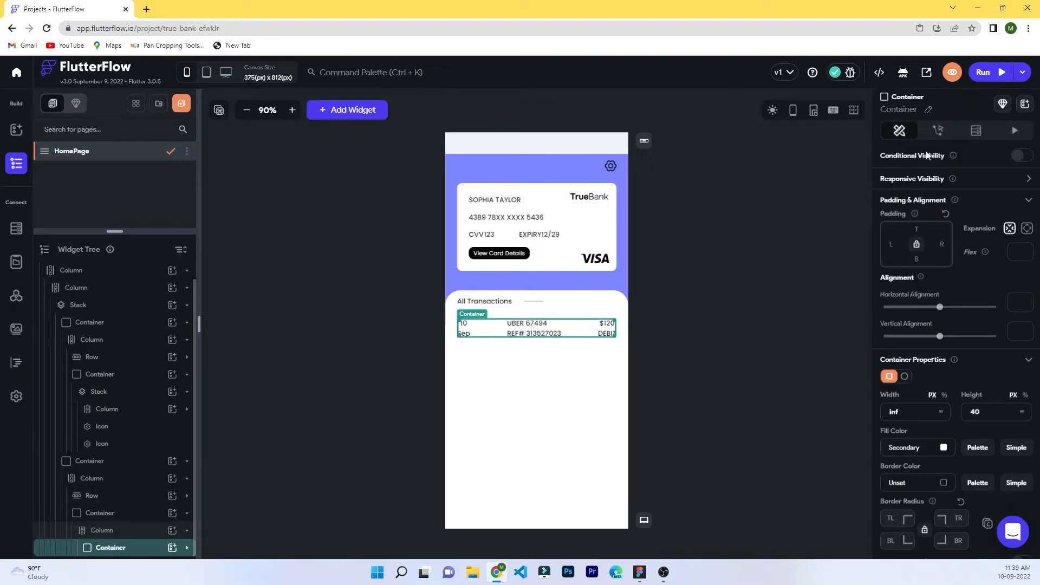
left_click(930, 111)
type("transaction-de")
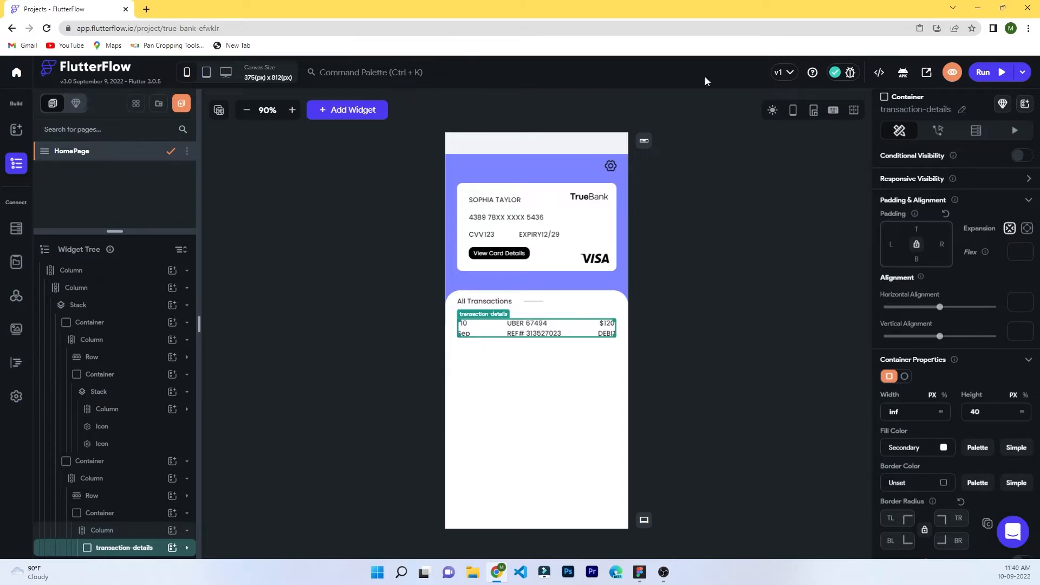
left_click(667, 352)
left_click(98, 545)
Duplicate the transaction-details row and give the copy 12 px top padding.
right_click(102, 548)
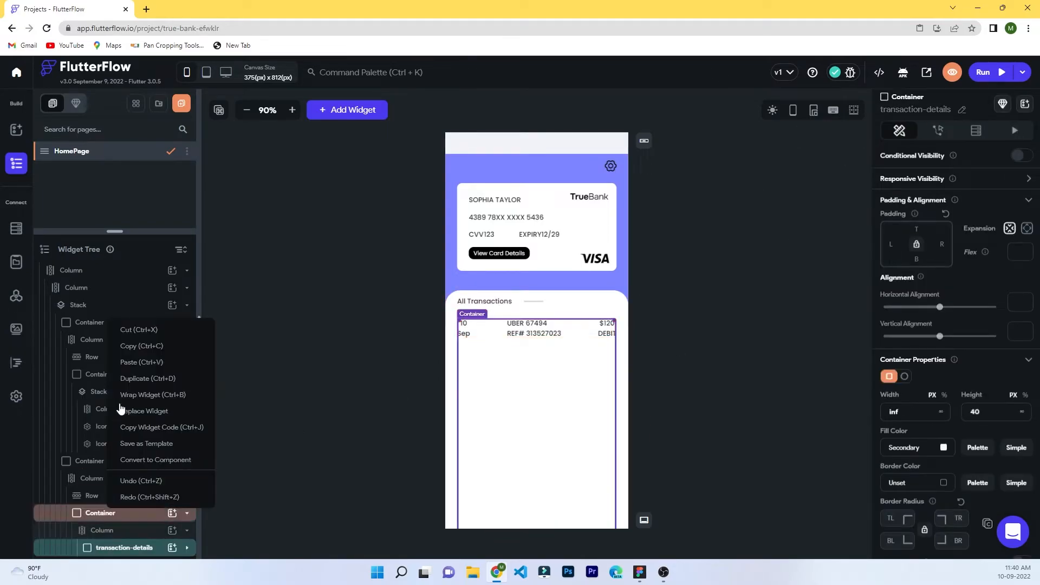
left_click(136, 375)
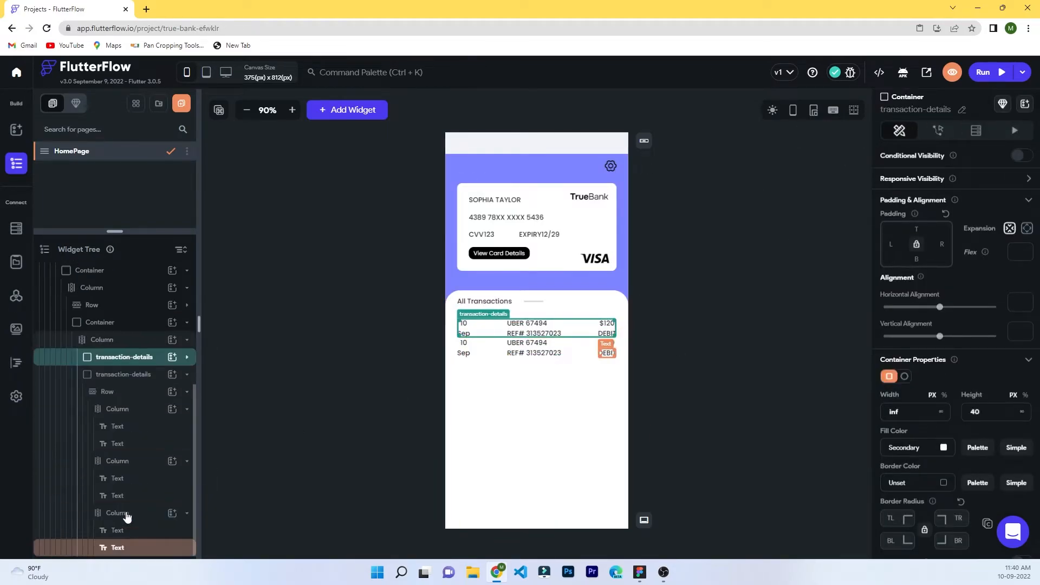
left_click(134, 375)
left_click(917, 228)
type("12")
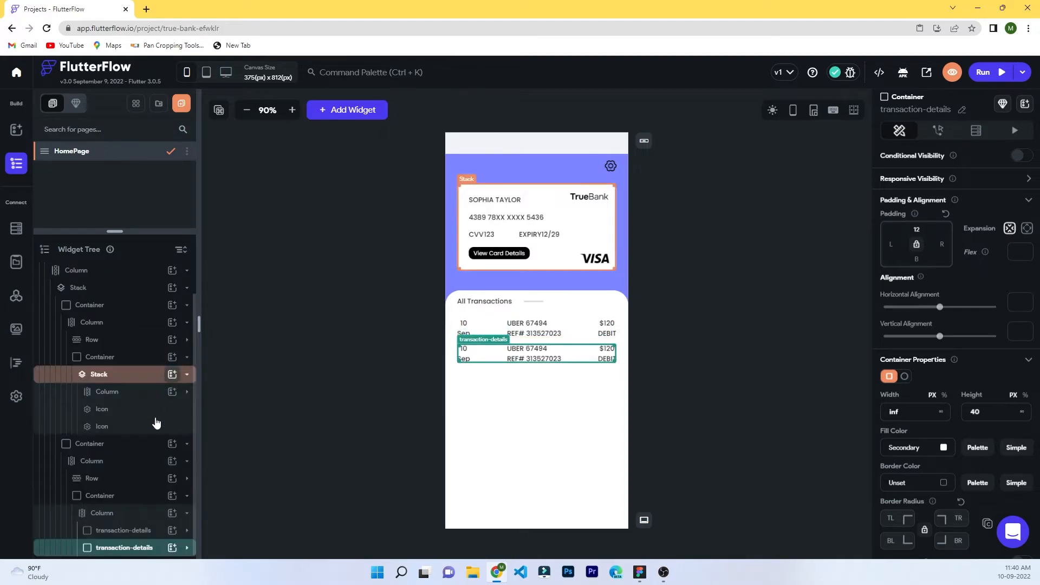
scroll(107, 546, "down", 4)
Duplicate the transaction-details row twice more with Ctrl+D.
left_click(187, 374)
left_click(144, 548)
key("ctrl+d")
scroll(144, 548, "down", 4)
left_click(188, 377)
left_click(187, 375)
key("ctrl+d")
Duplicate it twice more to reach seven transaction-details rows.
scroll(137, 536, "down", 4)
left_click(187, 374)
left_click(117, 547)
key("ctrl+d")
scroll(117, 548, "down", 4)
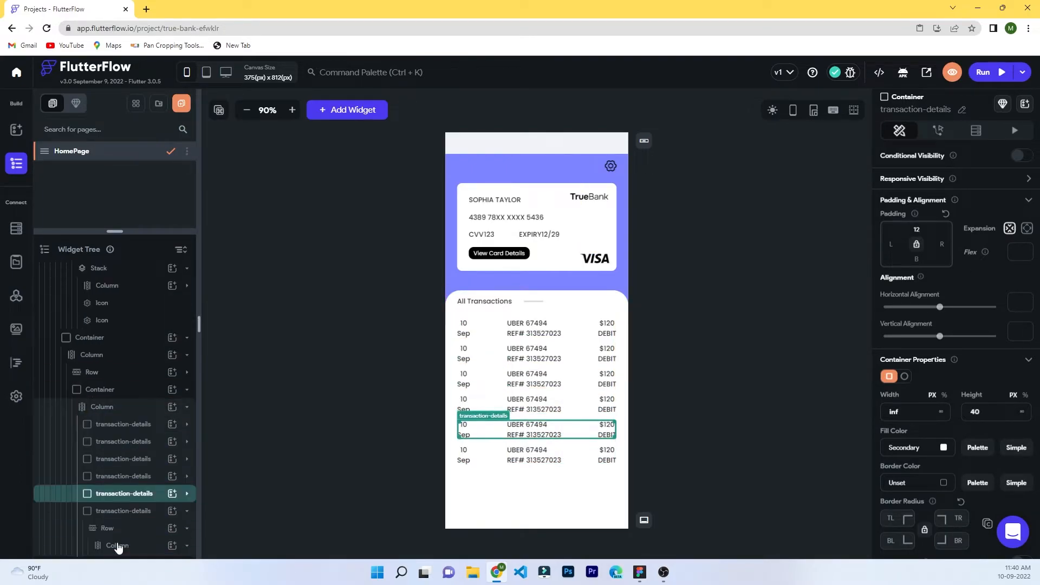
left_click(187, 375)
left_click(124, 550)
key("ctrl+d")
scroll(127, 551, "down", 4)
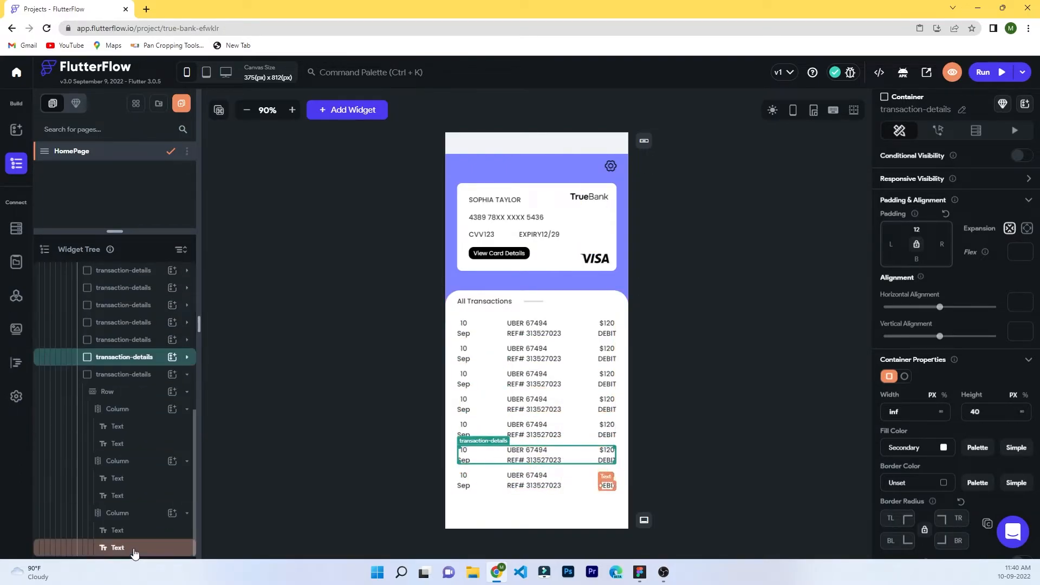
left_click(179, 376)
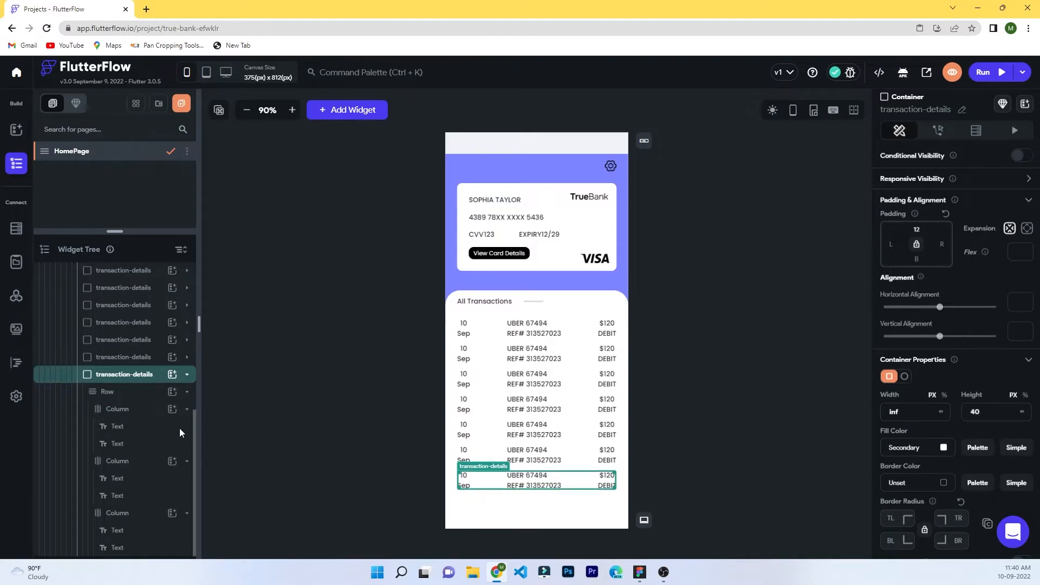
scroll(182, 401, "up", 10)
left_click(185, 394)
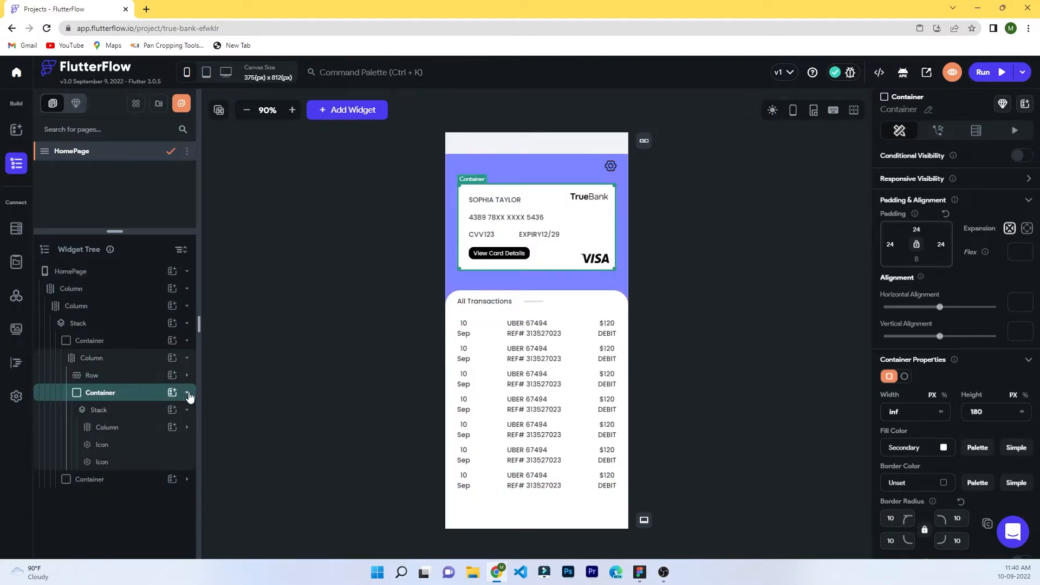
Color the third row's date text bright green #49D505.
left_click(254, 415)
left_click(607, 359)
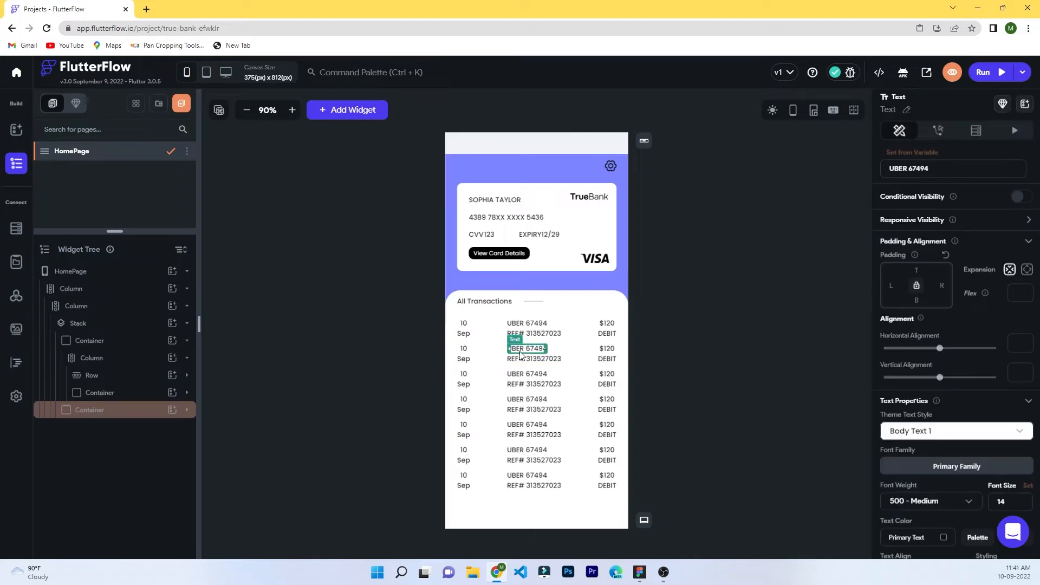
left_click(536, 384)
left_click(494, 385)
left_click(525, 376)
left_click(464, 385)
scroll(985, 469, "down", 2)
left_click(896, 427)
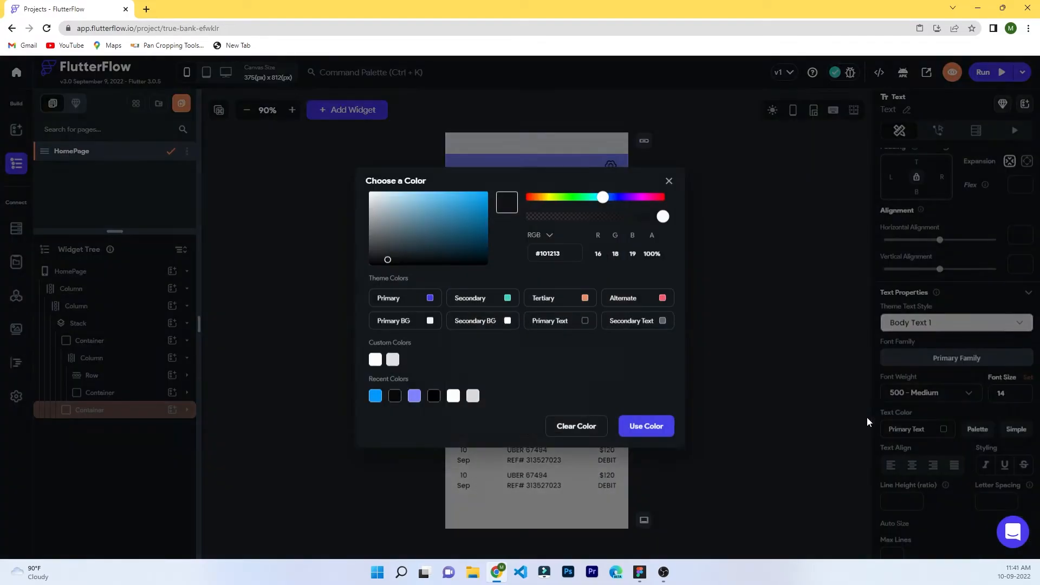
left_click(485, 207)
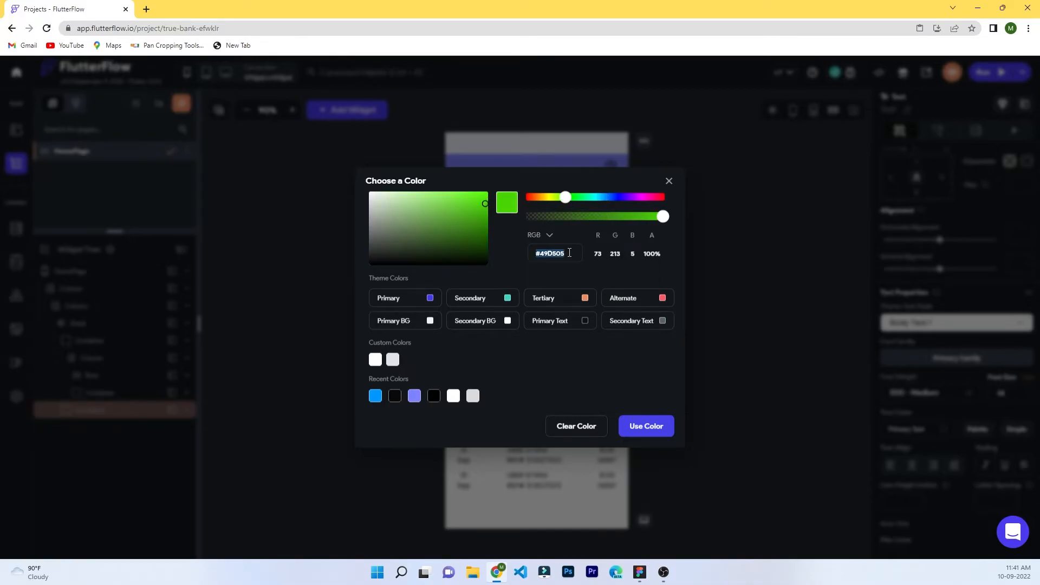
left_click(647, 425)
Apply the same bright green to the merchant and REF# texts in the third row.
left_click(511, 385)
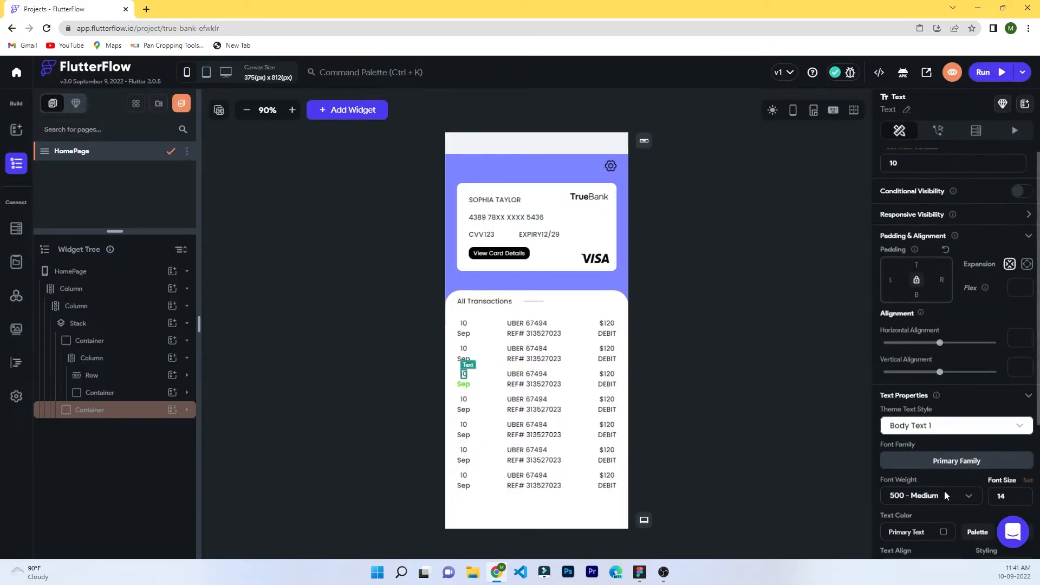
left_click(925, 531)
left_click(493, 396)
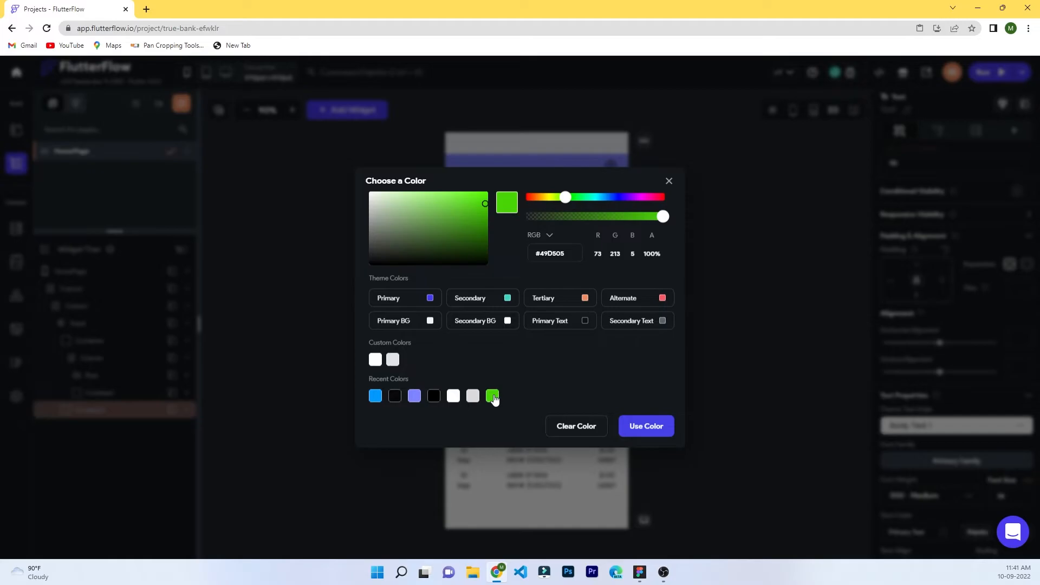
left_click(647, 426)
left_click(523, 373)
left_click(924, 532)
left_click(492, 396)
left_click(646, 426)
left_click(534, 385)
left_click(942, 532)
left_click(493, 395)
left_click(650, 430)
Make the third row's amount and DEBIT texts bright green too.
left_click(607, 374)
left_click(928, 532)
left_click(492, 395)
left_click(647, 425)
left_click(608, 382)
left_click(928, 532)
left_click(493, 396)
left_click(646, 426)
left_click(681, 427)
Change DEBIT to CREDIT and $120 to $80, and right-align the amount column.
left_click(604, 385)
type("CREDIT")
left_click(528, 375)
left_click(606, 378)
type("$80")
left_click(662, 348)
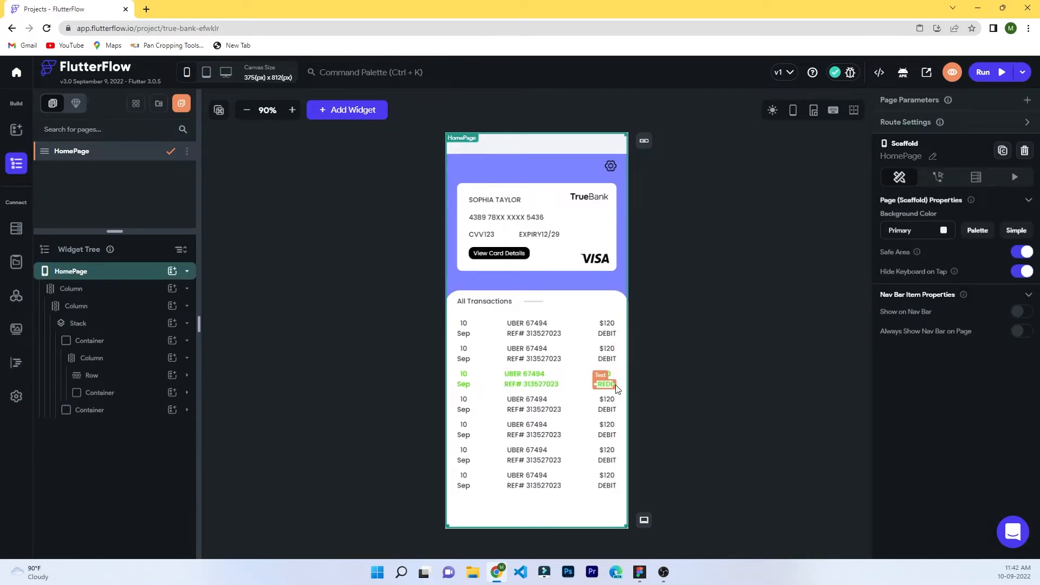
left_click(604, 379)
left_click(924, 454)
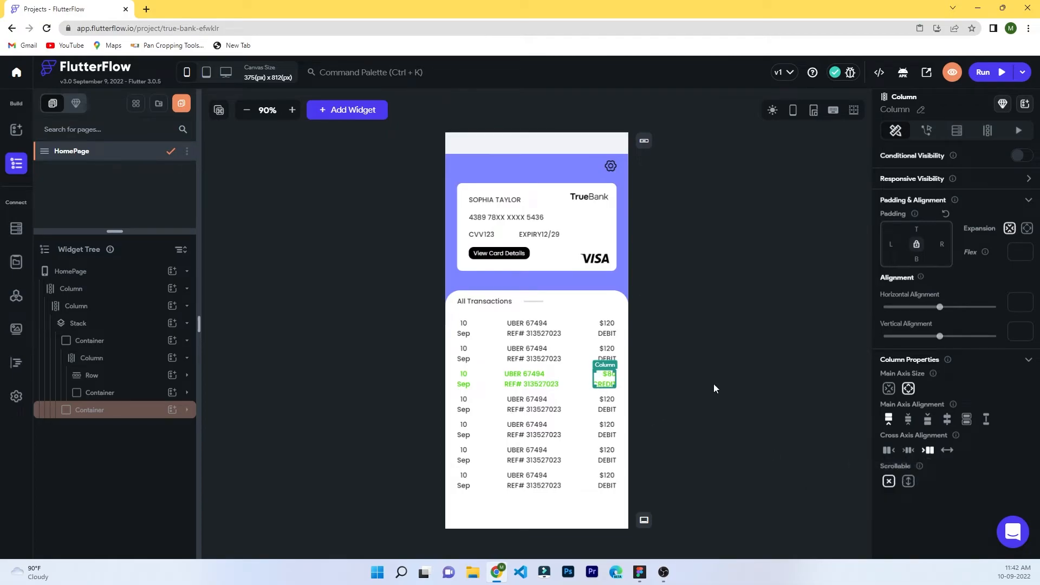
left_click(713, 383)
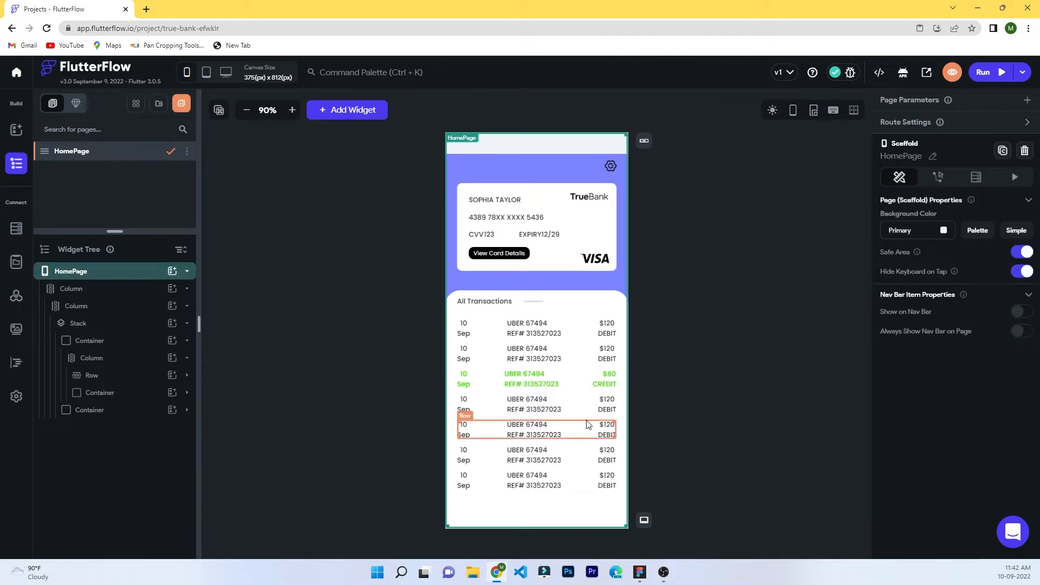
Replace the UBER 67494 merchant text with CRED PAYMENT.
left_click(531, 379)
triple_click(922, 169)
type("CRED PAYMENT")
left_click(701, 266)
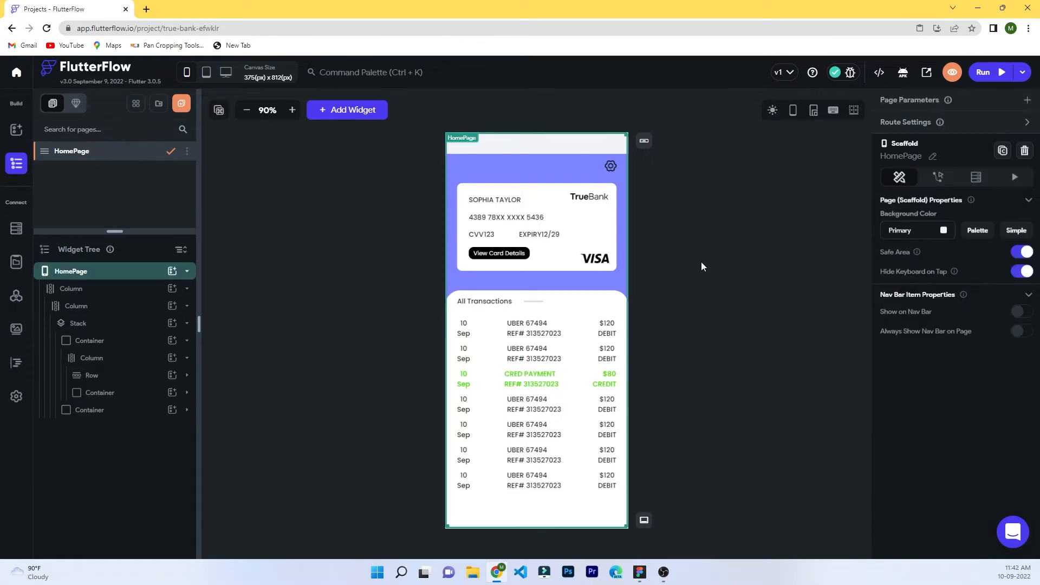
left_click(701, 263)
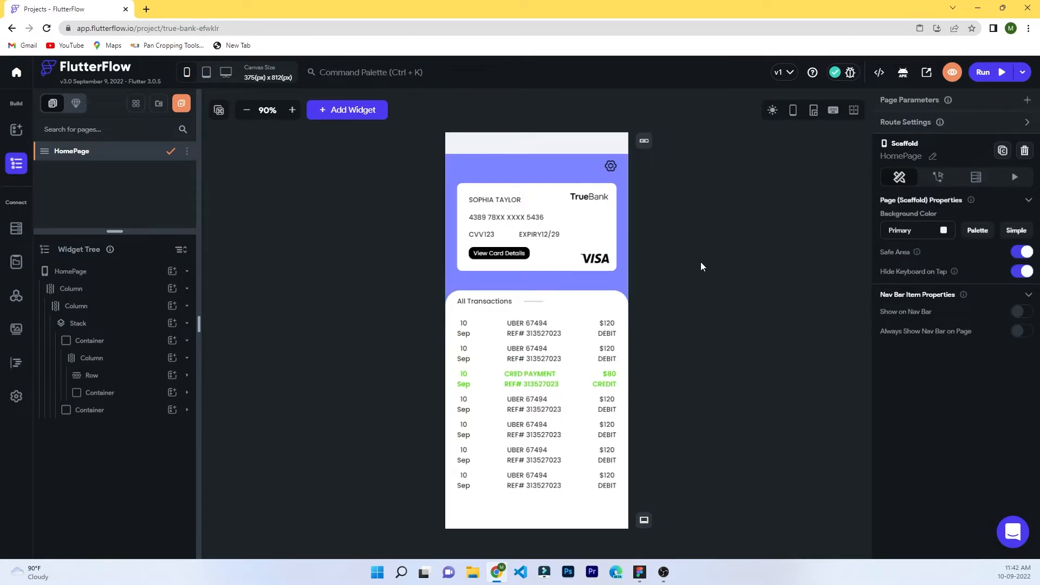
left_click(675, 291)
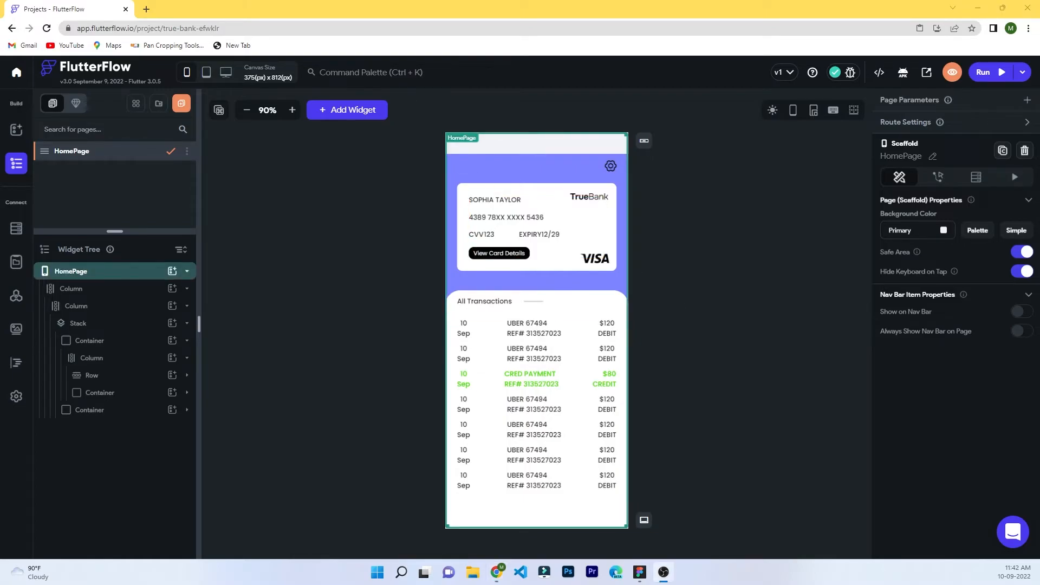
Expand the card container in the widget tree down to the card details column.
left_click(102, 341)
left_click(109, 392)
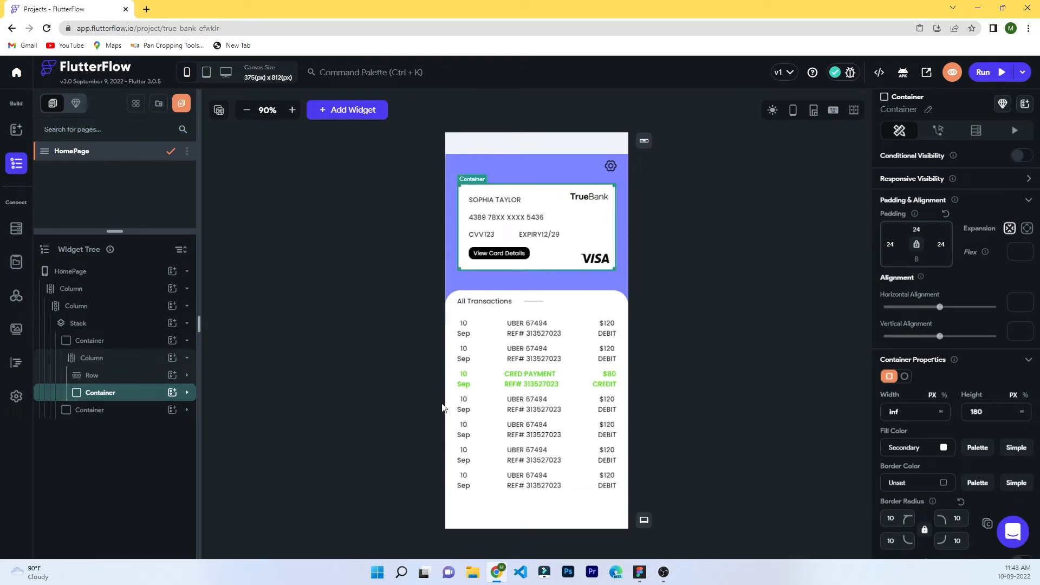
left_click(186, 400)
left_click(103, 461)
left_click(105, 445)
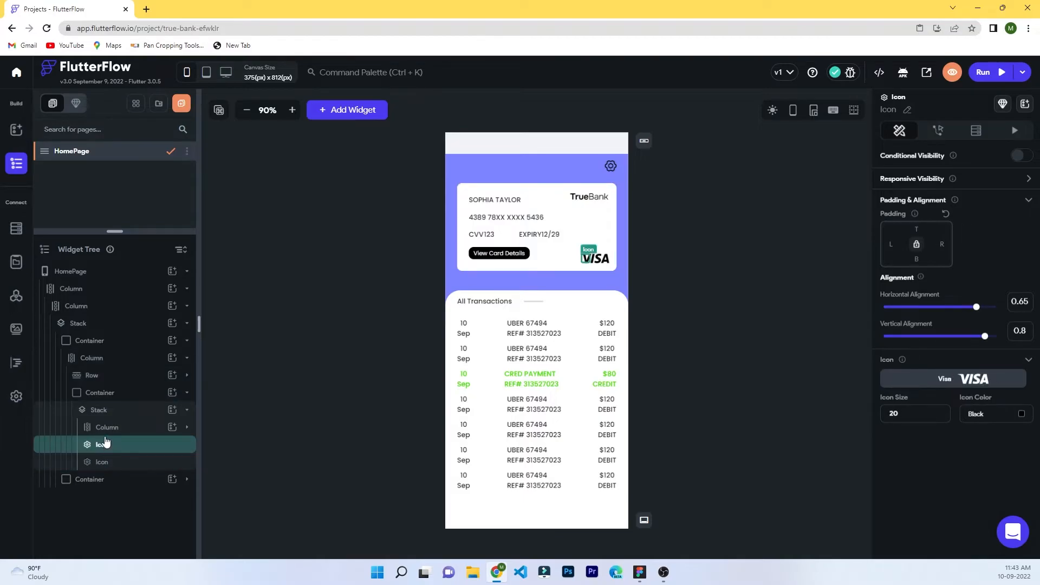
left_click(107, 428)
left_click(187, 429)
left_click(186, 428)
left_click(186, 428)
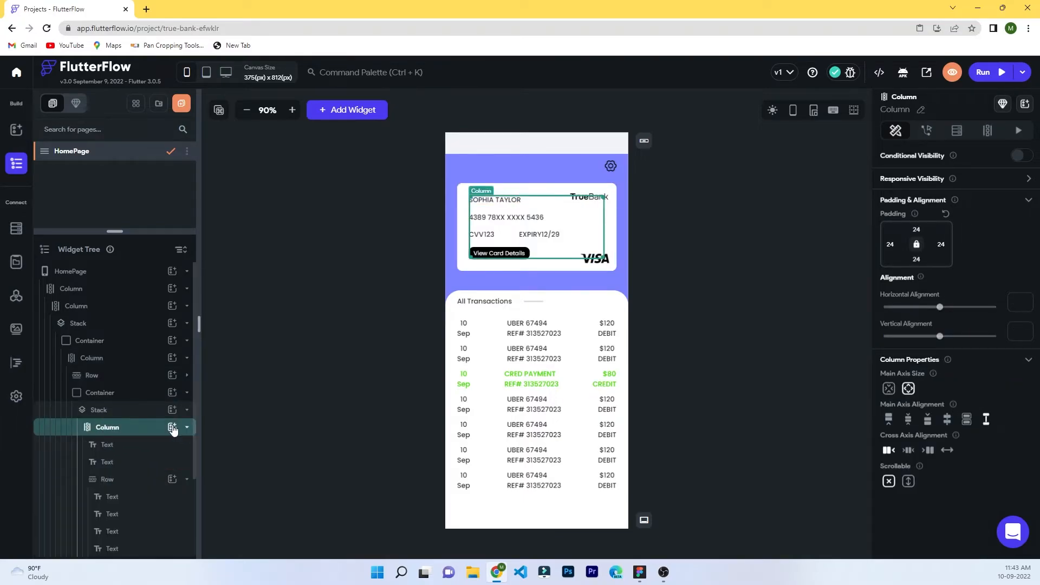
scroll(157, 430, "down", 2)
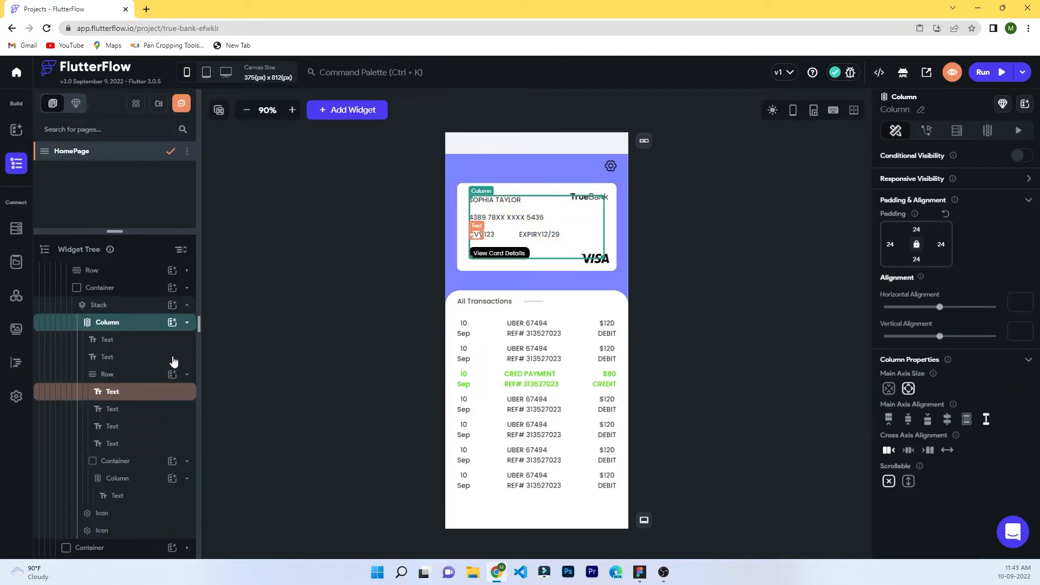
left_click(186, 323)
Duplicate the card details column, then undo the duplicate.
right_click(132, 431)
left_click(167, 347)
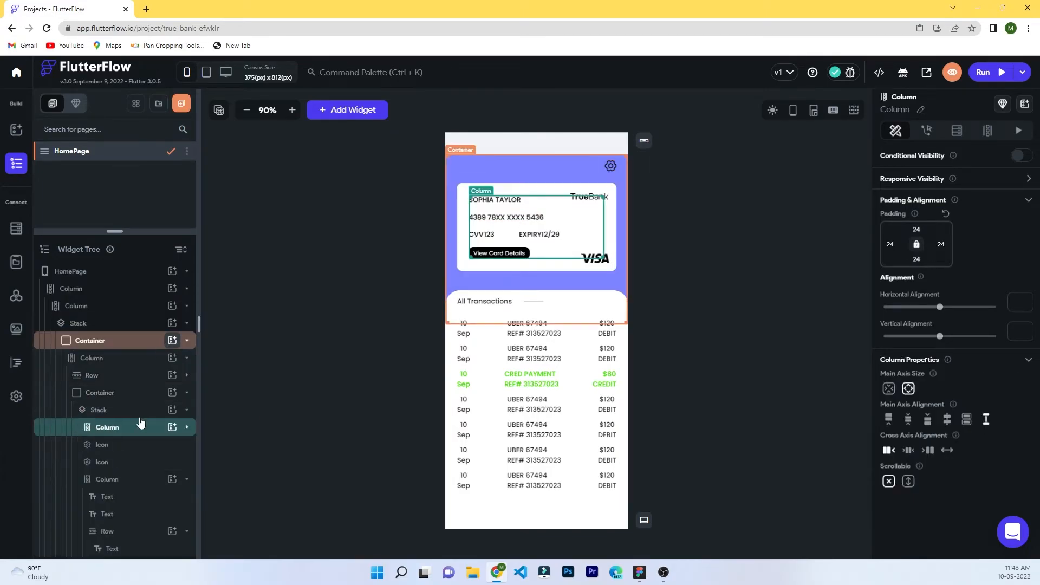
left_click(187, 479)
left_click(106, 462)
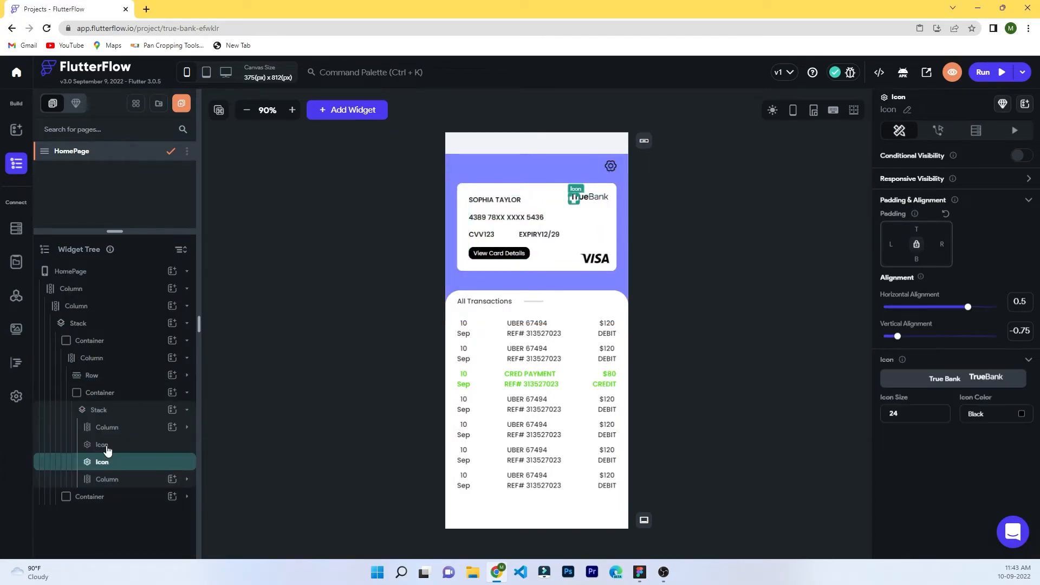
left_click(107, 448)
key("ctrl+z")
left_click(124, 432)
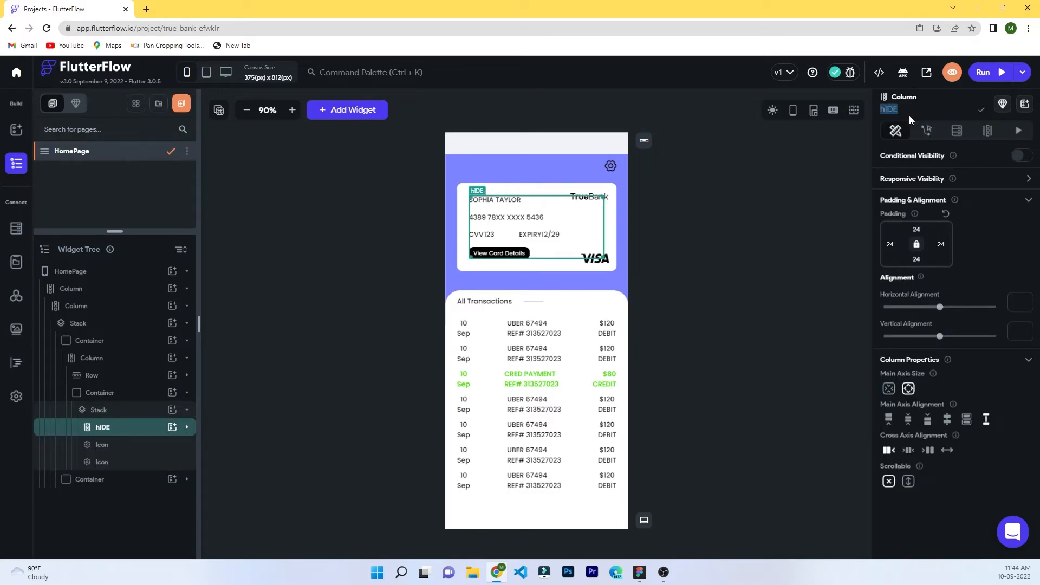
Duplicate the hideDetails column and rename the copy viewDetails.
right_click(128, 428)
left_click(162, 348)
left_click(182, 480)
scroll(162, 455, "down", 3)
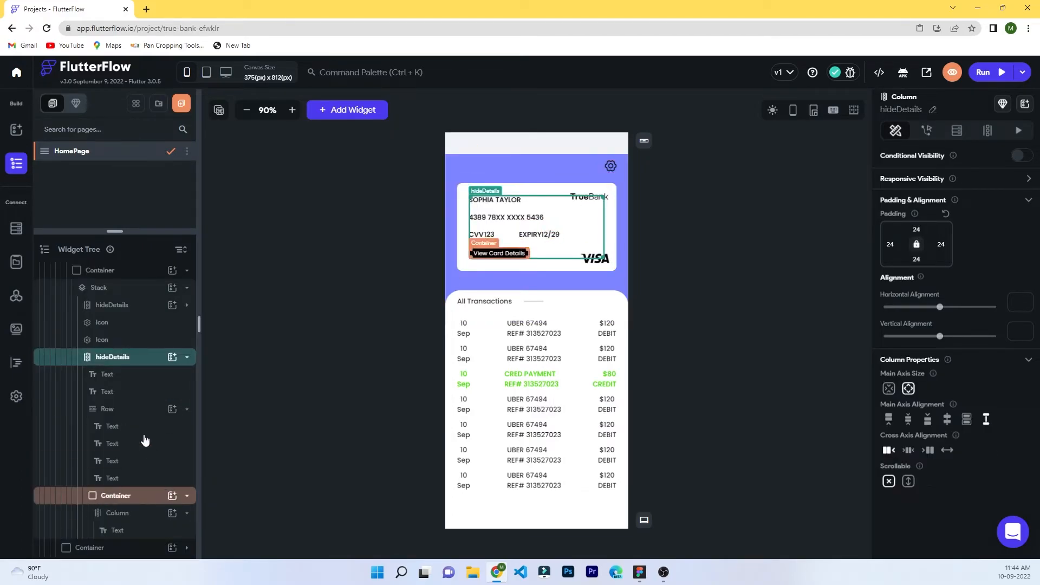
left_click(187, 357)
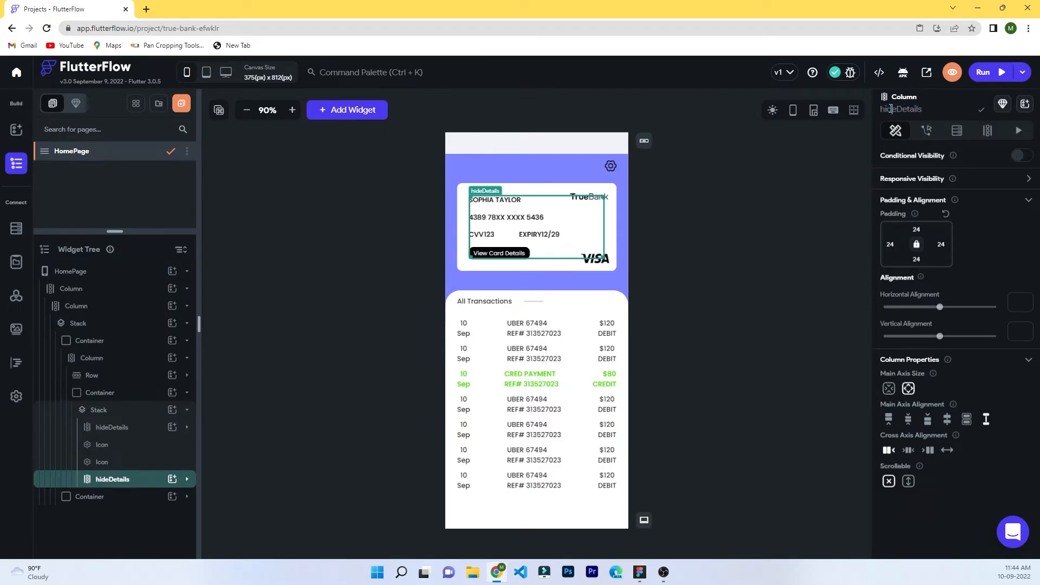
type("view")
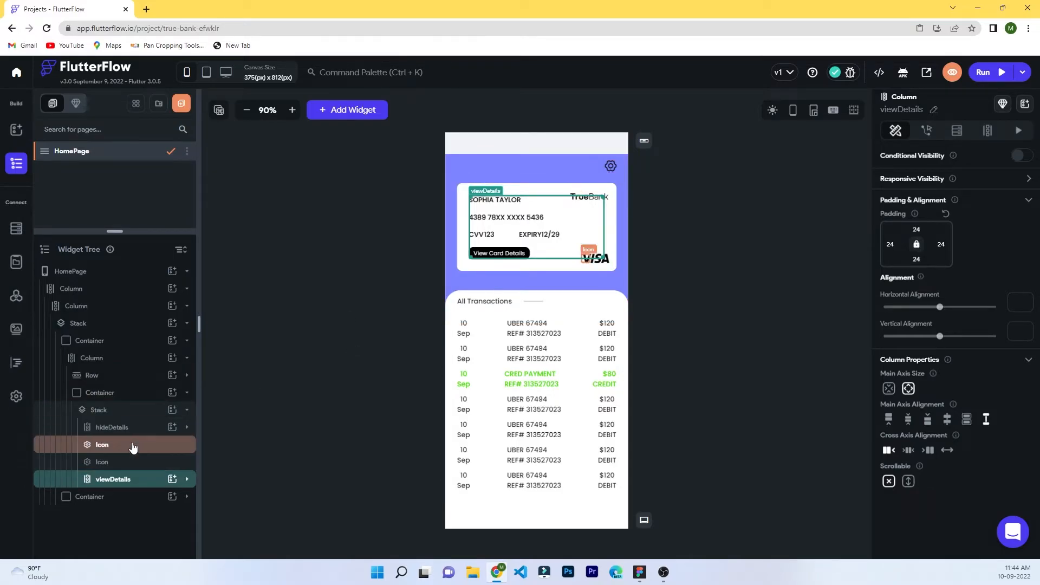
Inspect the hideDetails and viewDetails columns in the widget tree and Properties panel.
left_click(114, 428)
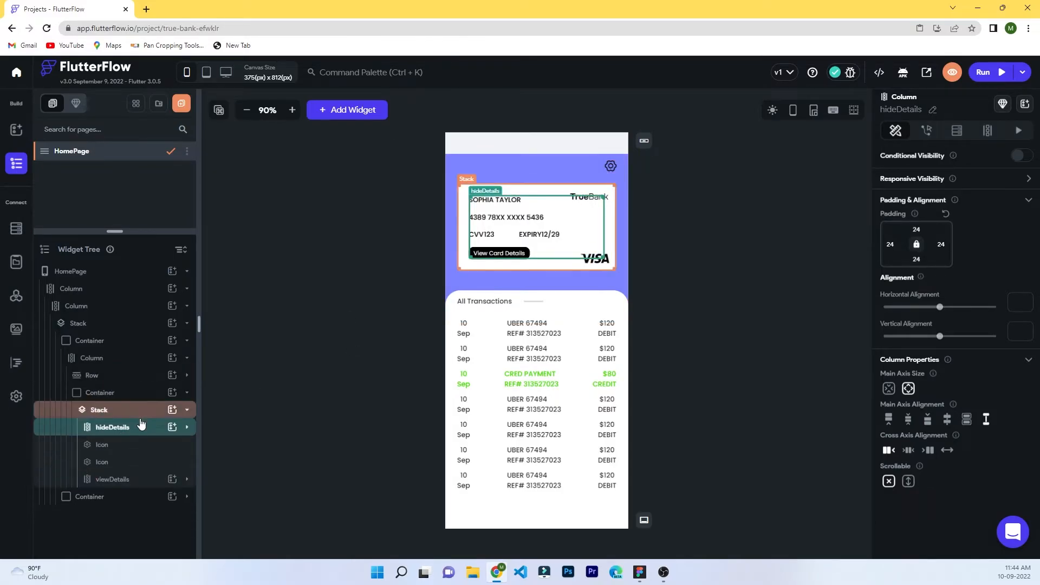
left_click(487, 235)
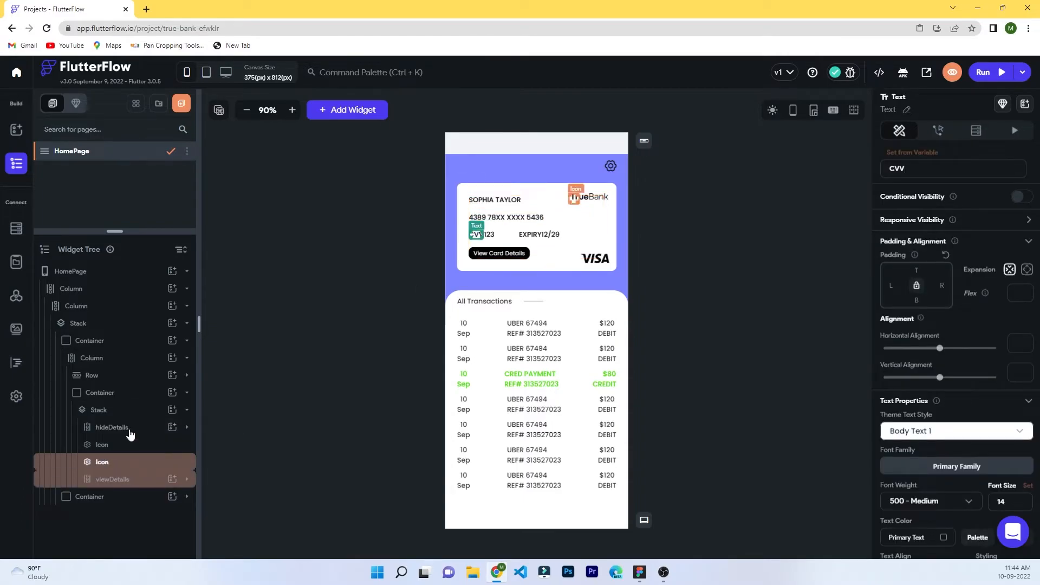
left_click(186, 428)
scroll(145, 449, "down", 1)
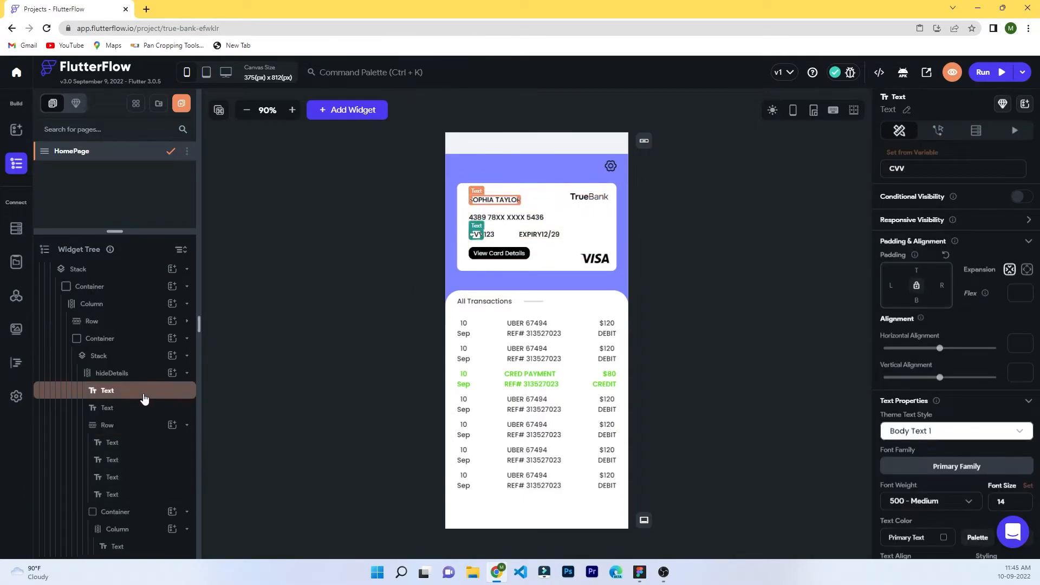
left_click(129, 378)
left_click(187, 373)
left_click(113, 479)
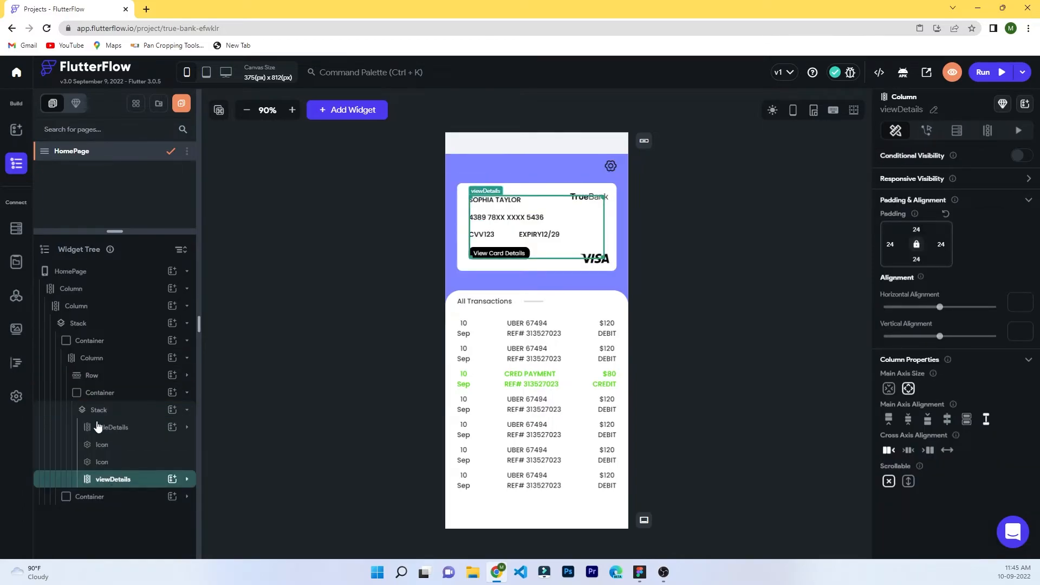
left_click(162, 429)
left_click(933, 134)
left_click(896, 131)
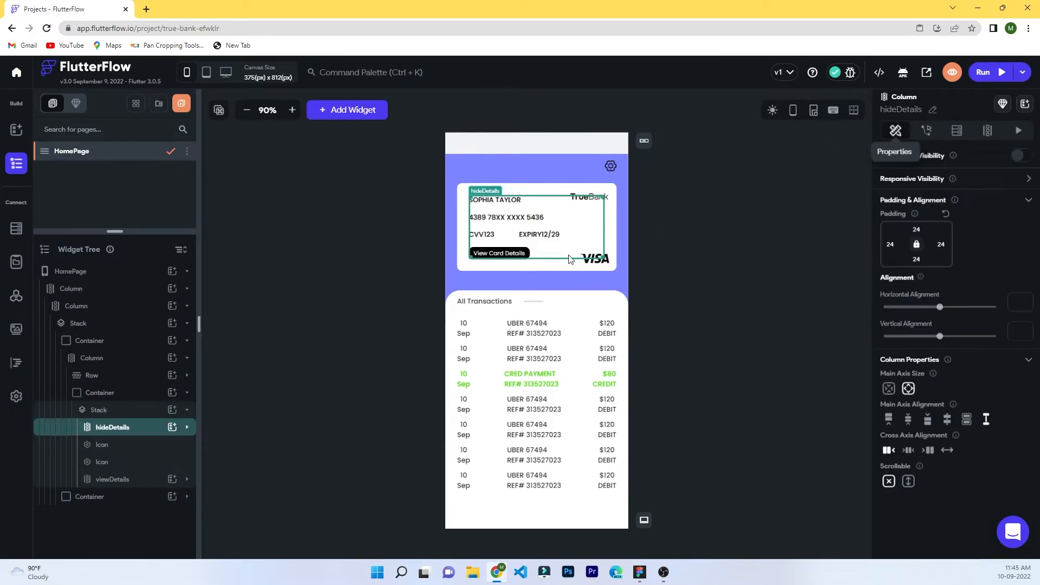
Make hideDetails visible only when Text Combination is set and not empty.
left_click(1025, 157)
left_click(945, 177)
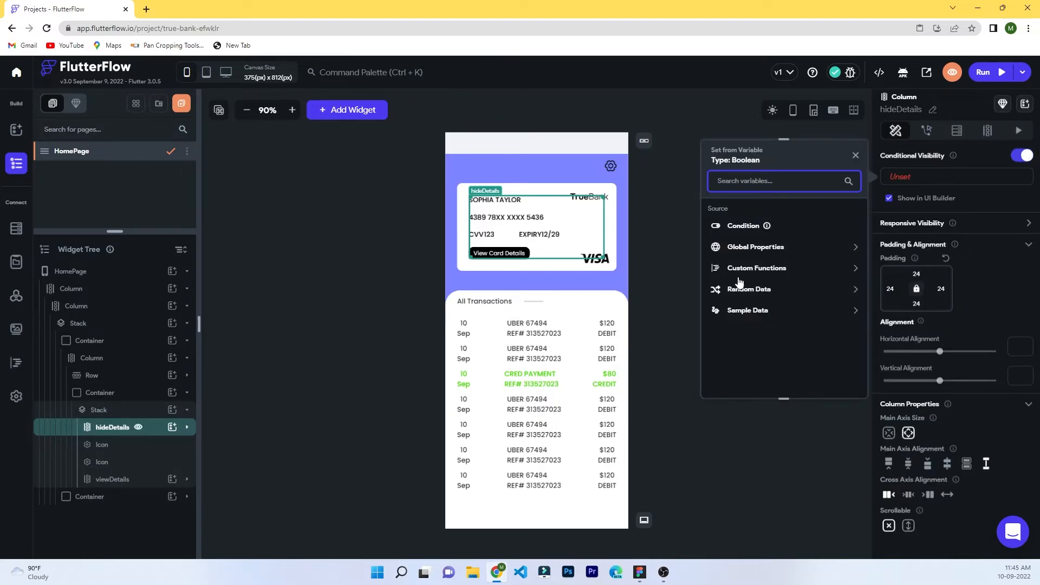
left_click(746, 227)
left_click(764, 240)
left_click(752, 263)
left_click(602, 350)
left_click(694, 269)
left_click(604, 362)
left_click(618, 340)
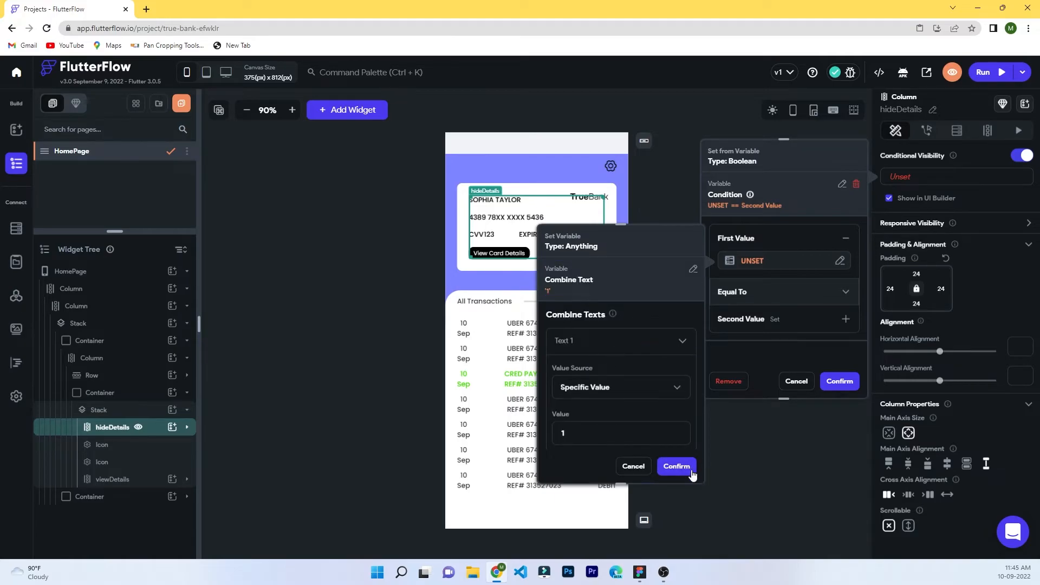
left_click(677, 466)
left_click(786, 292)
left_click(753, 344)
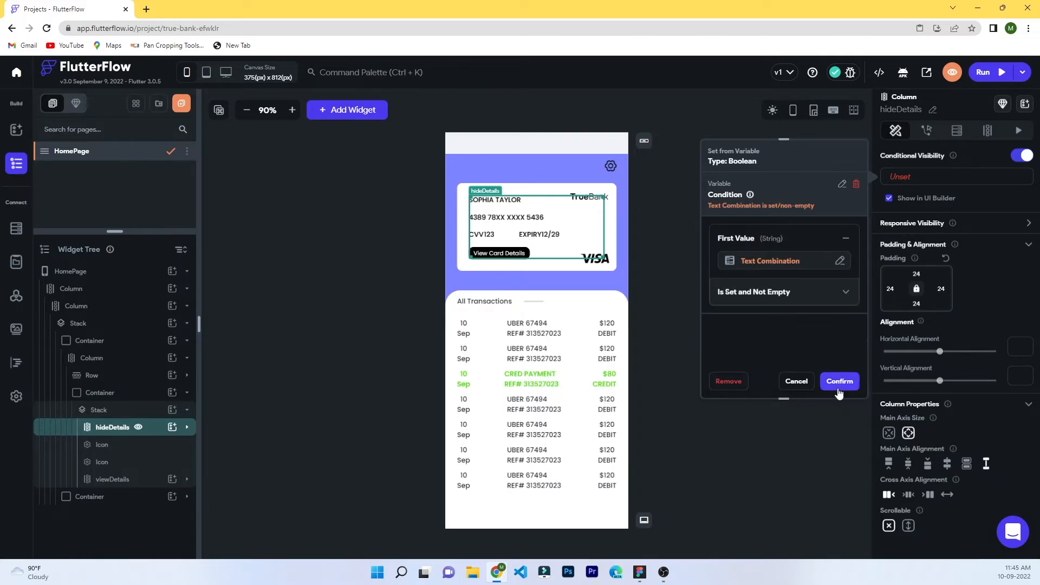
left_click(840, 379)
Uncheck Show in UI Builder for hideDetails and select viewDetails' card number text.
left_click(889, 199)
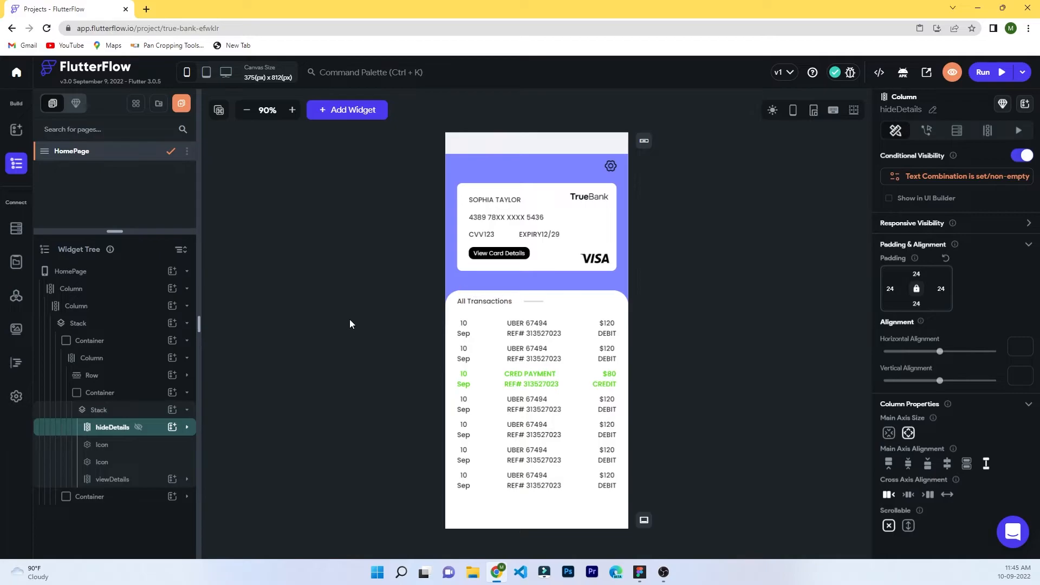
left_click(112, 479)
left_click(497, 219)
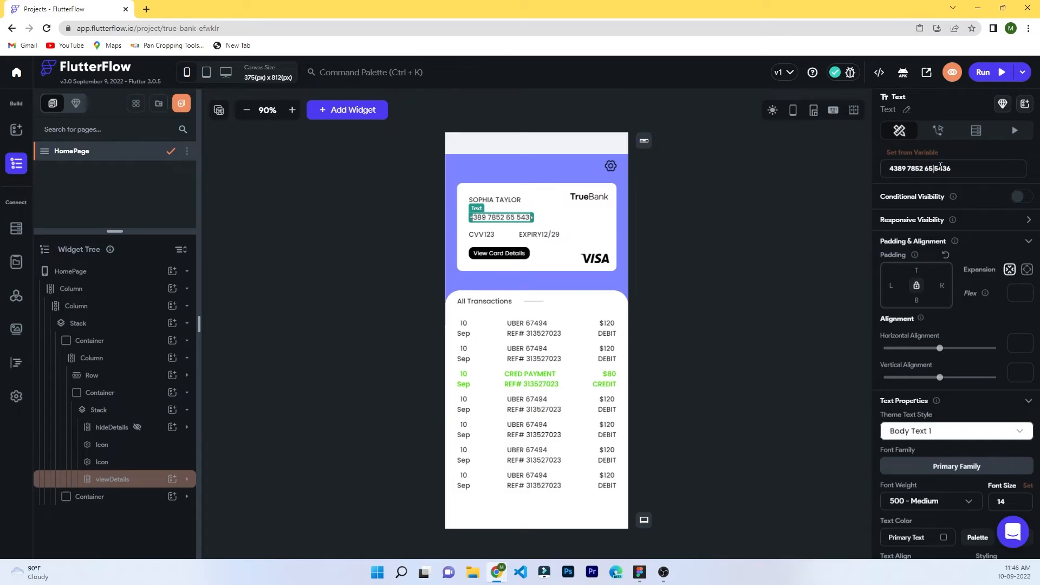
left_click(802, 258)
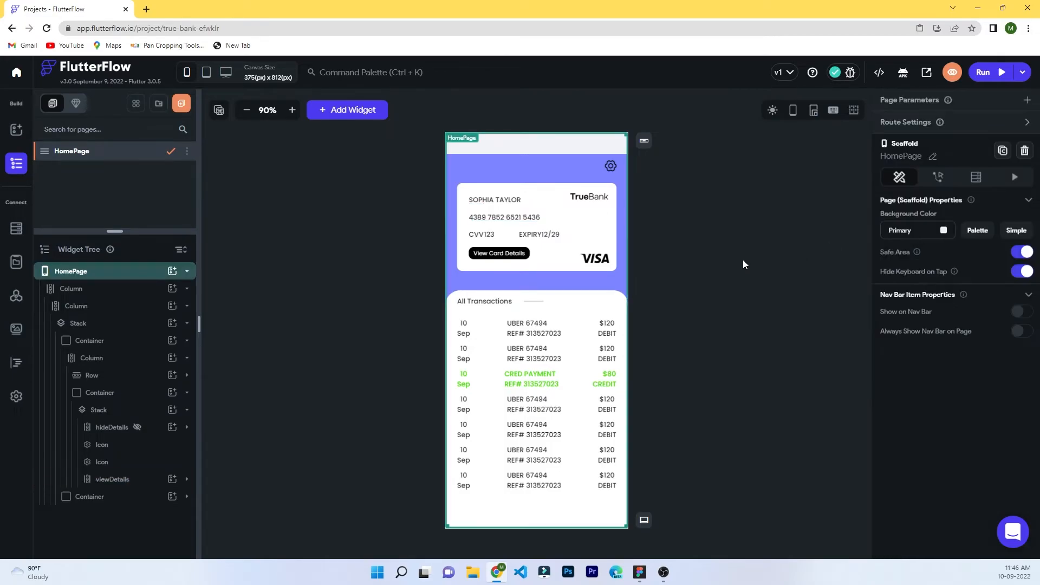
left_click(486, 237)
left_click(693, 241)
left_click(489, 236)
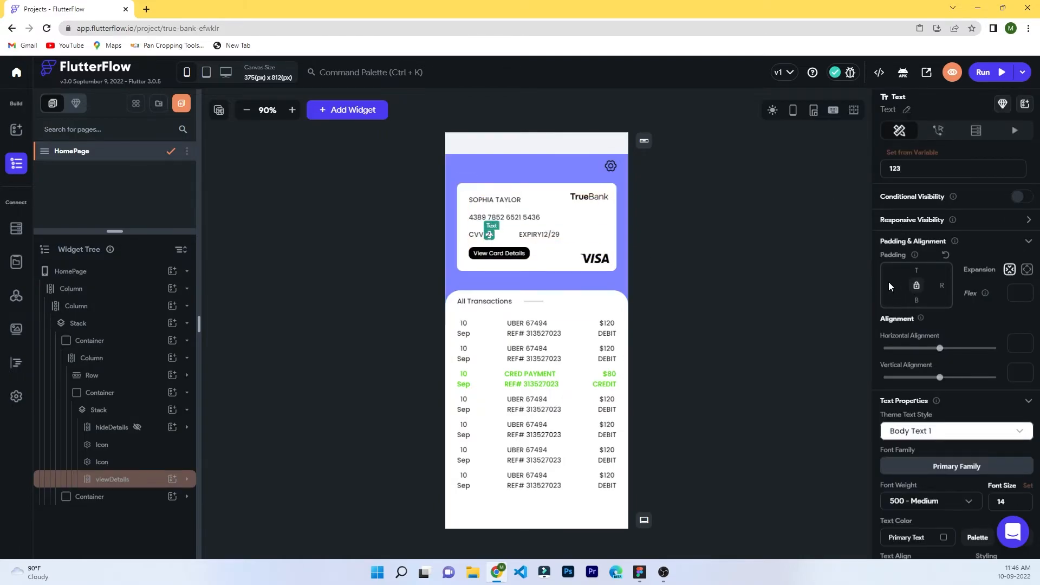
left_click(553, 235)
left_click(700, 278)
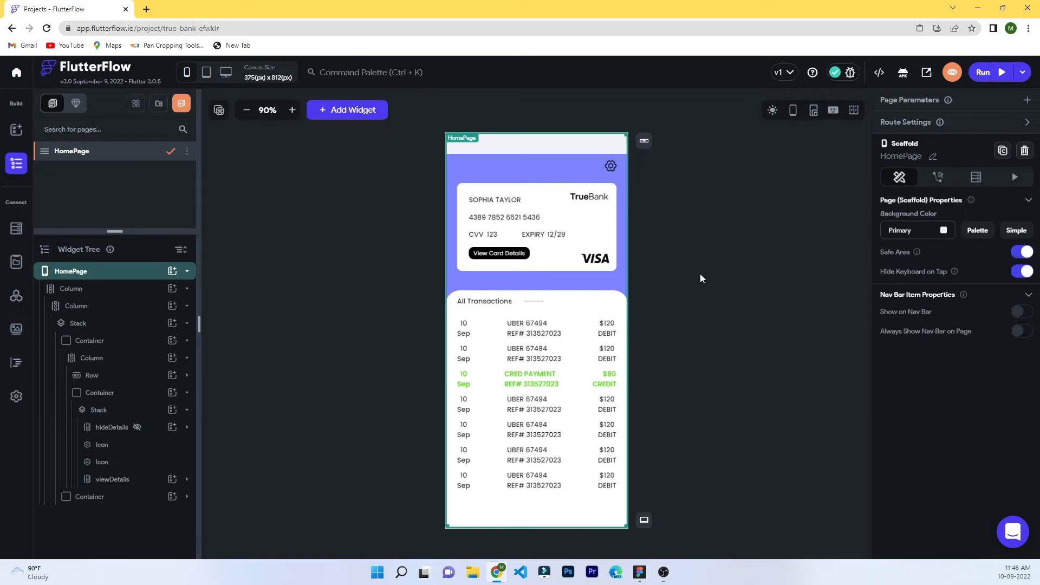
Add a Boolean local state variable named viewHide, then return to the HomePage builder.
left_click(114, 432)
left_click(115, 480)
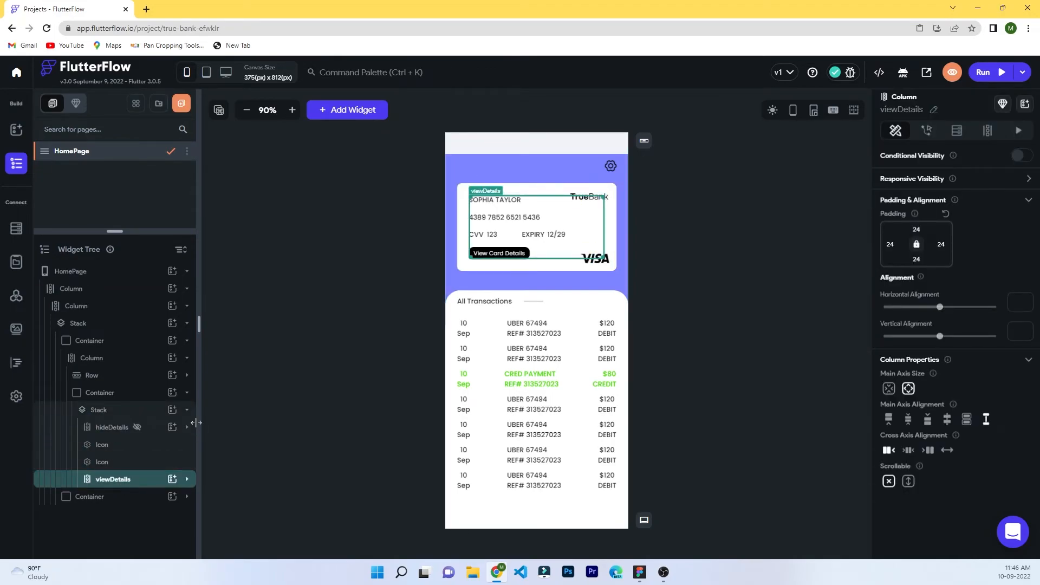
left_click(16, 397)
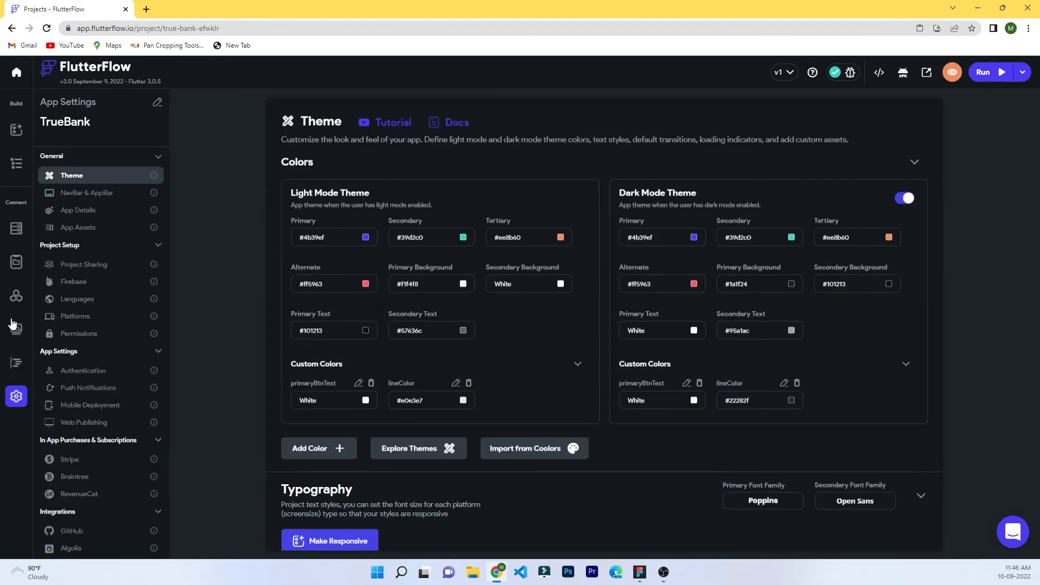
left_click(16, 262)
left_click(804, 149)
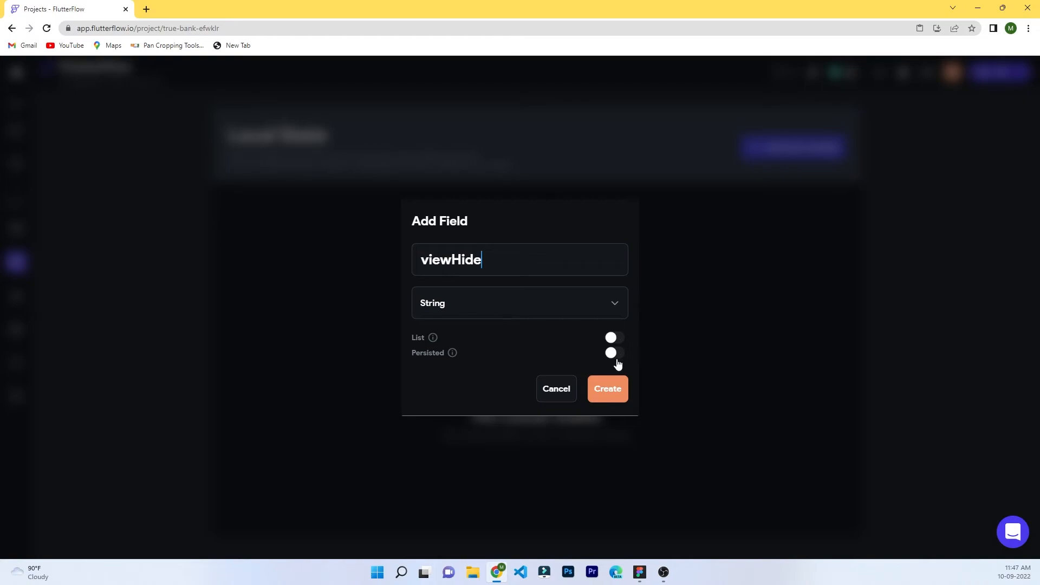
left_click(454, 318)
left_click(444, 407)
left_click(603, 395)
left_click(17, 159)
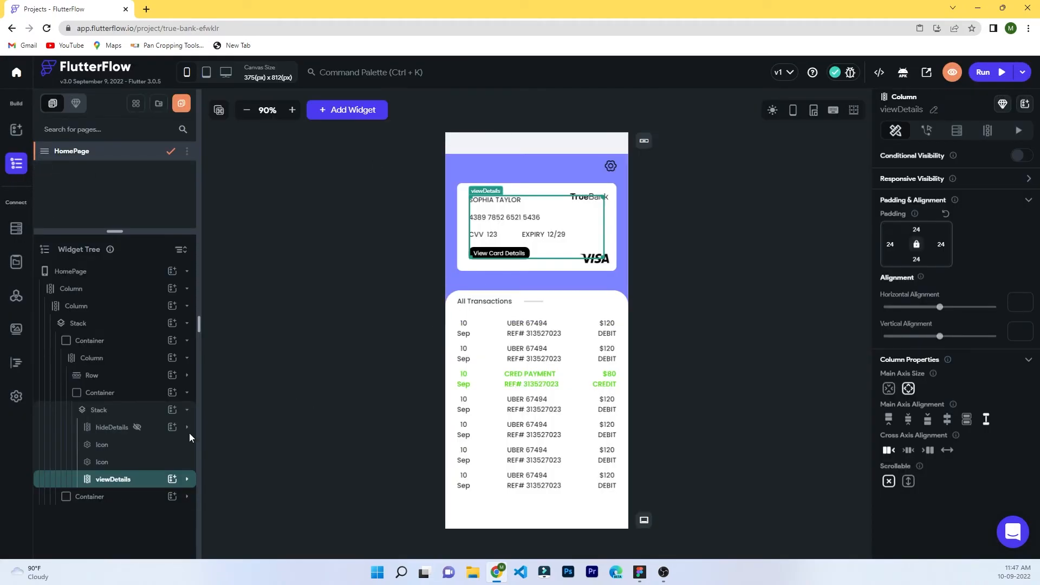
Add an Update Local State action setting viewHide on the button container, then delete it.
left_click(187, 479)
scroll(163, 487, "down", 3)
left_click(144, 512)
left_click(115, 496)
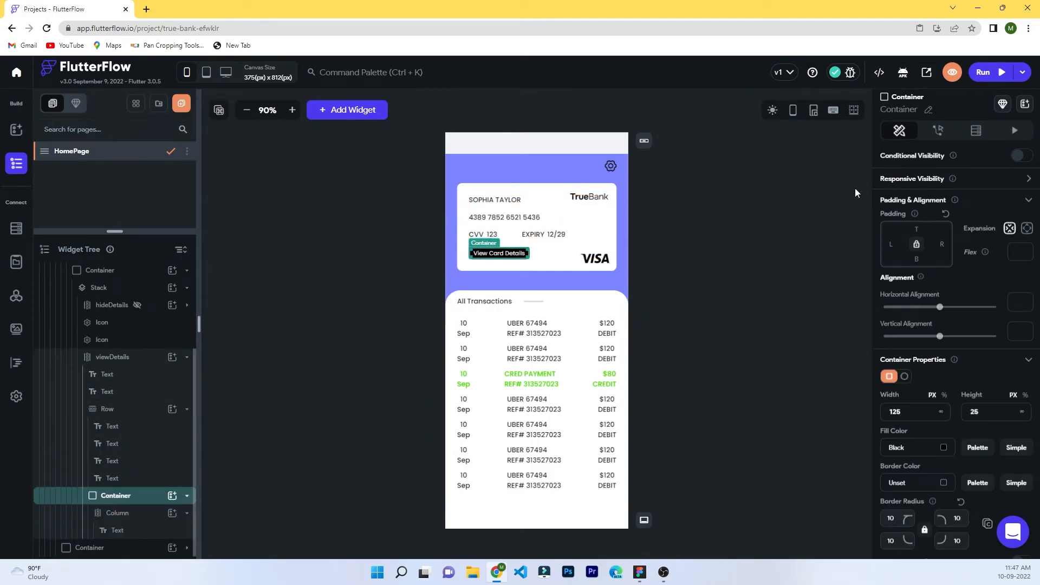
left_click(948, 130)
left_click(955, 211)
scroll(919, 387, "down", 3)
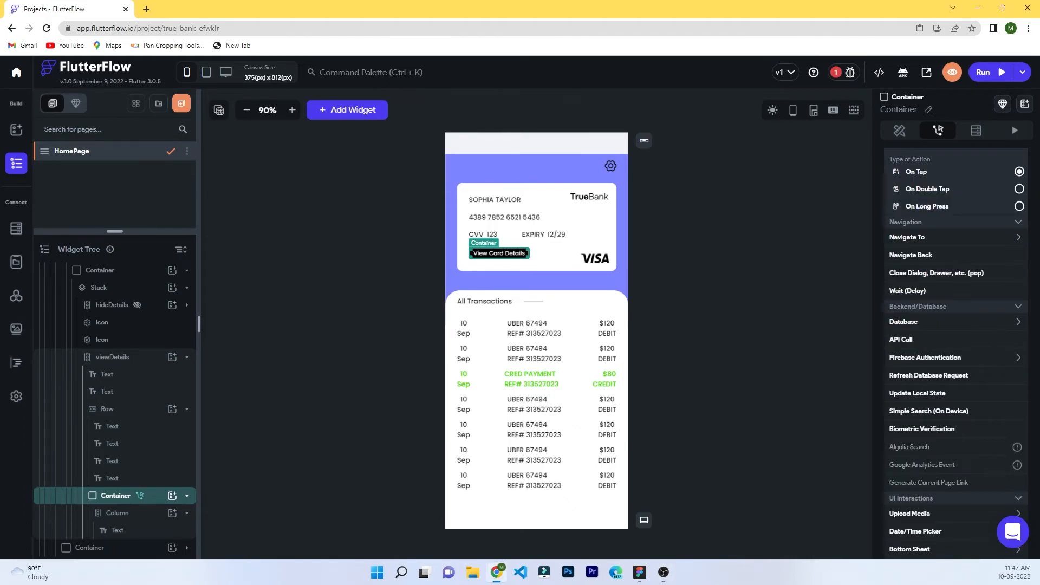
left_click(929, 393)
left_click(926, 292)
left_click(924, 295)
left_click(928, 326)
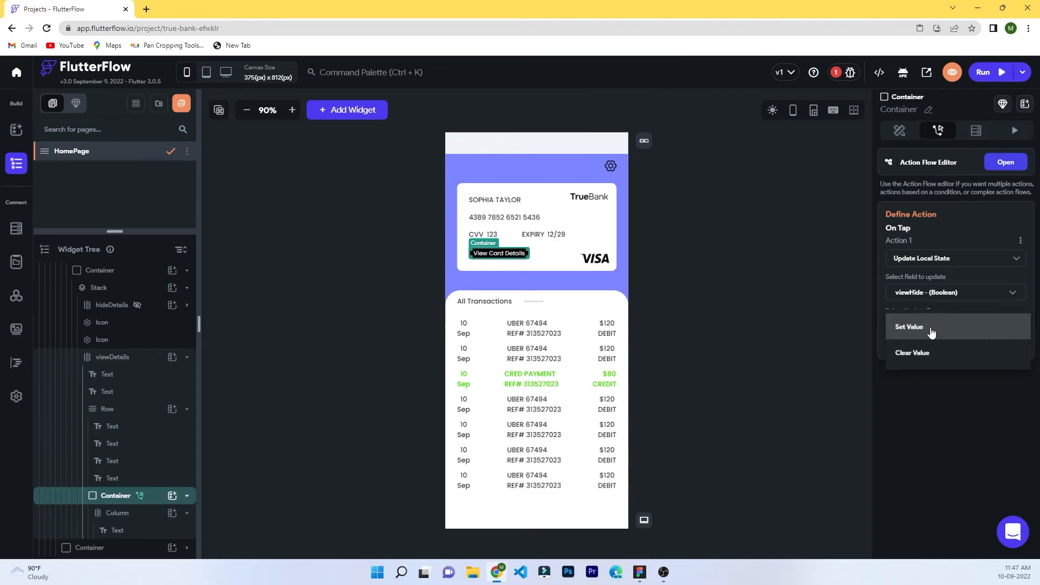
left_click(931, 332)
left_click(1021, 240)
left_click(962, 280)
left_click(579, 333)
Give the viewDetails button container an On Tap action that clears viewHide.
left_click(150, 360)
left_click(186, 358)
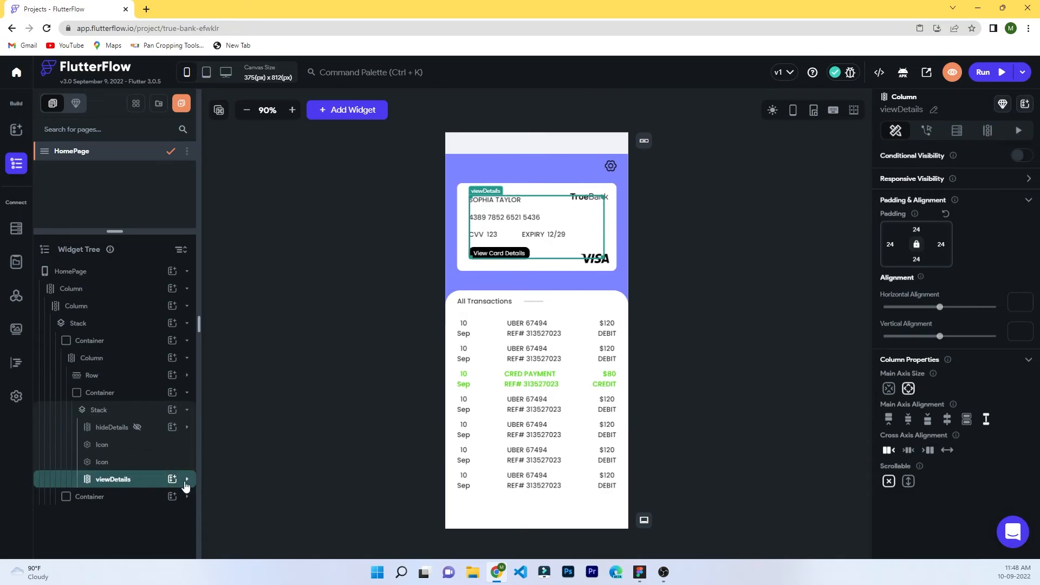
left_click(186, 479)
scroll(193, 427, "down", 2)
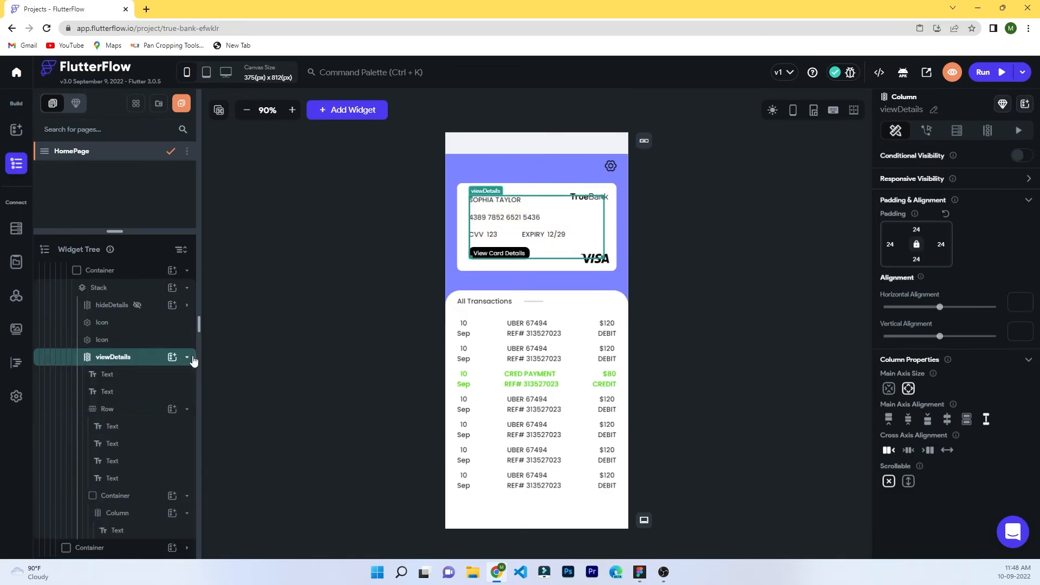
left_click(187, 356)
left_click(186, 480)
scroll(163, 482, "down", 2)
left_click(125, 495)
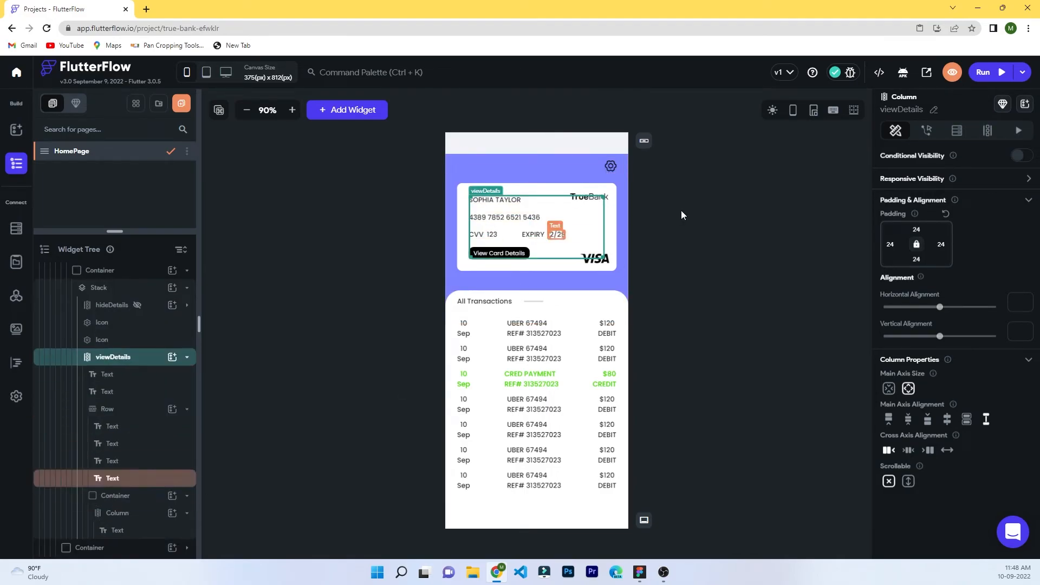
left_click(938, 130)
left_click(992, 213)
scroll(916, 385, "down", 2)
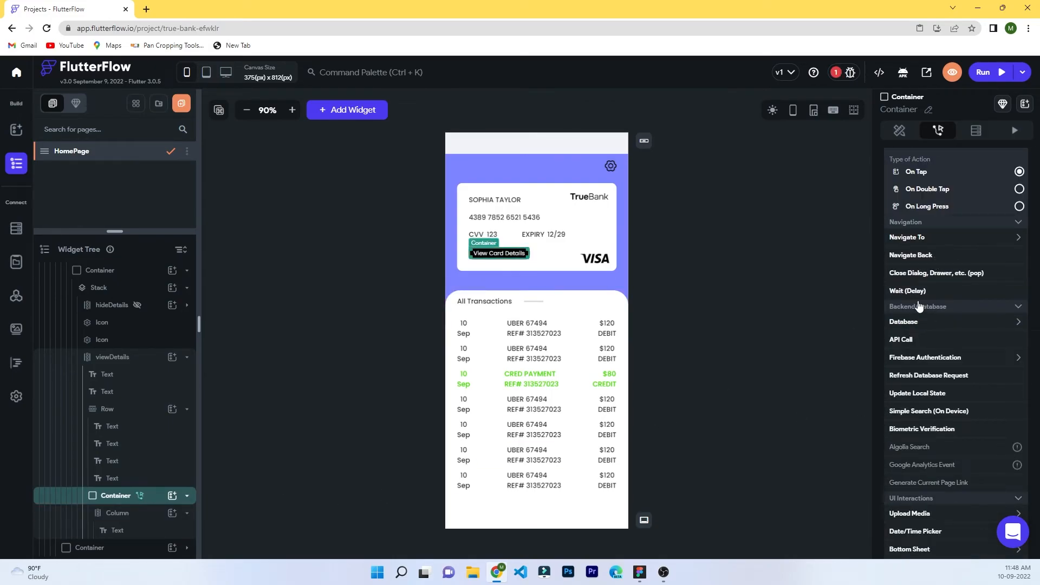
left_click(923, 394)
left_click(916, 292)
left_click(921, 293)
left_click(921, 327)
left_click(921, 354)
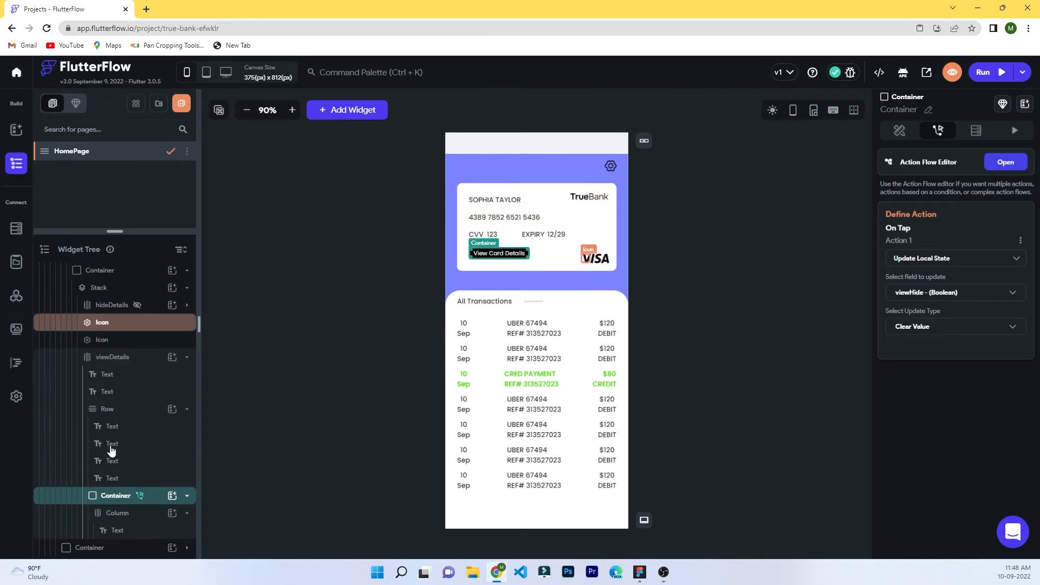
Change the viewDetails button label to Hide Card Details.
left_click(117, 531)
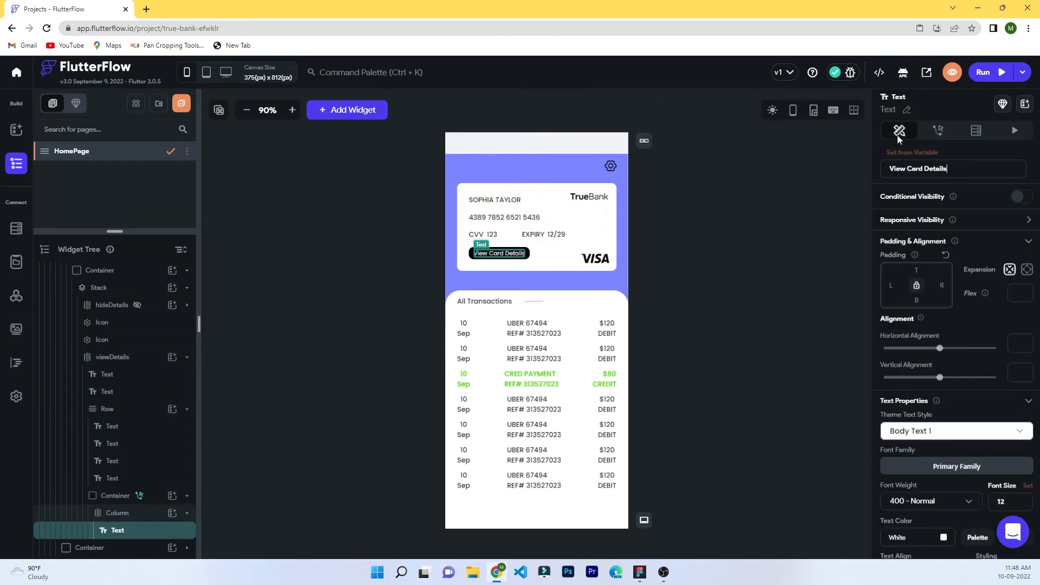
type("Hide")
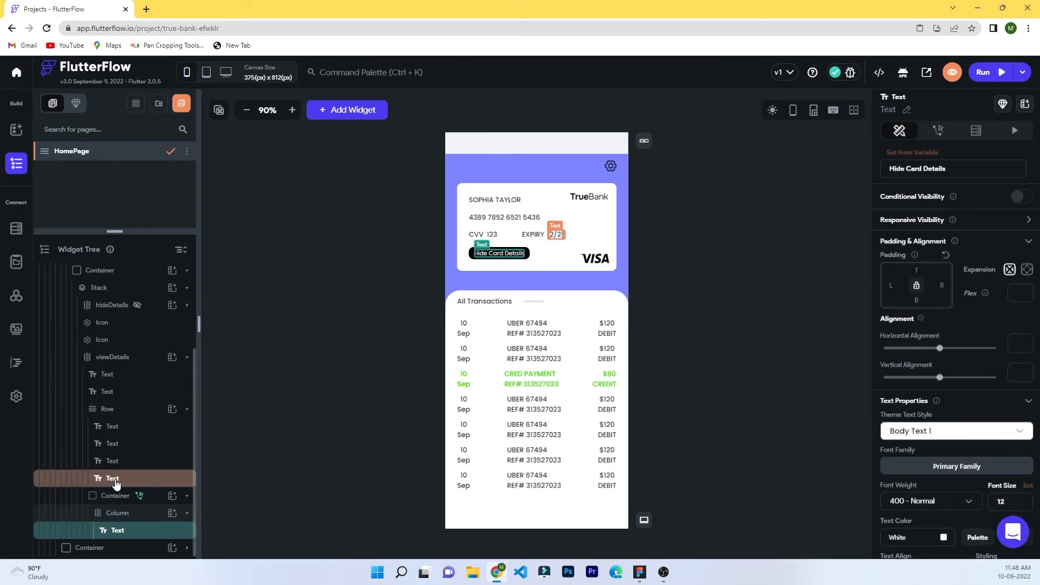
left_click(112, 478)
left_click(122, 358)
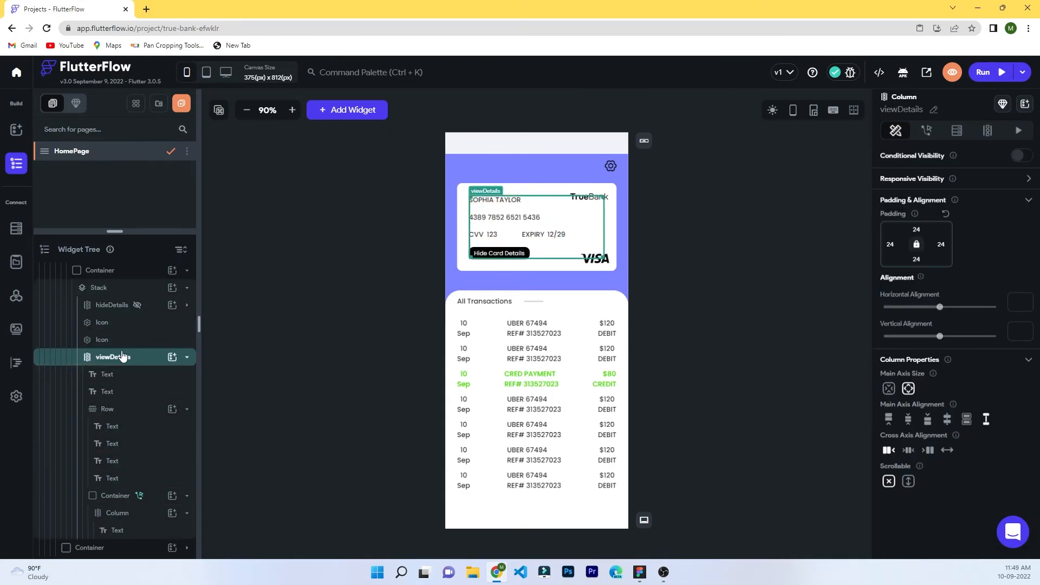
Show viewDetails only when viewHide == true, and hide it in the UI builder.
left_click(187, 357)
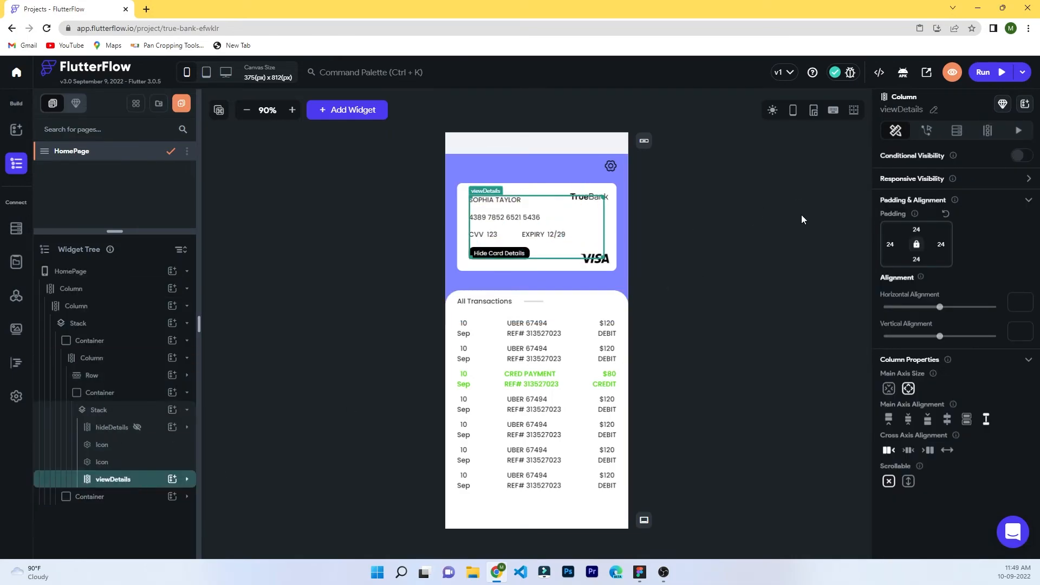
left_click(1022, 157)
left_click(957, 176)
left_click(745, 223)
left_click(764, 261)
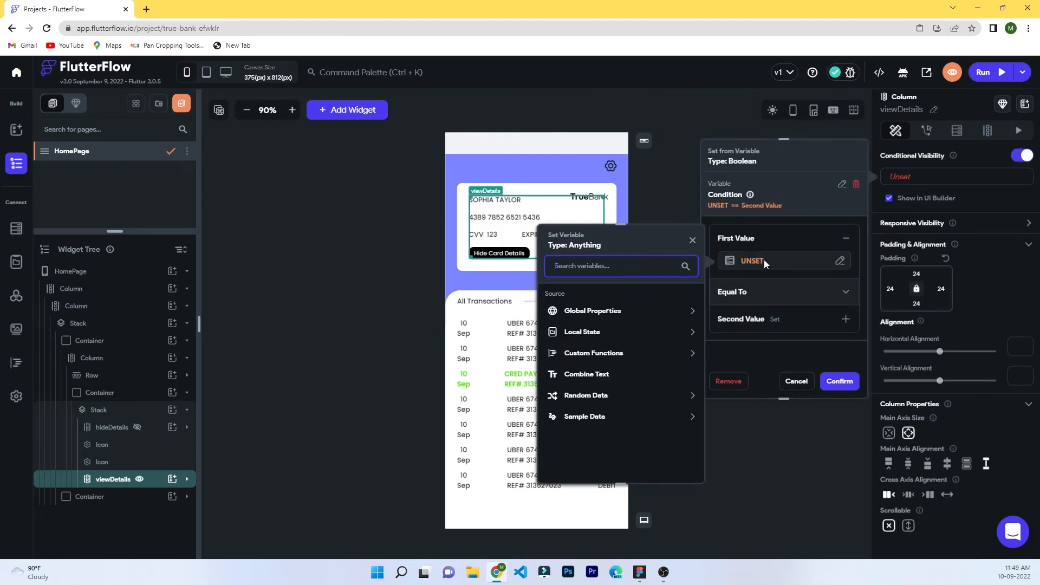
left_click(580, 333)
left_click(581, 368)
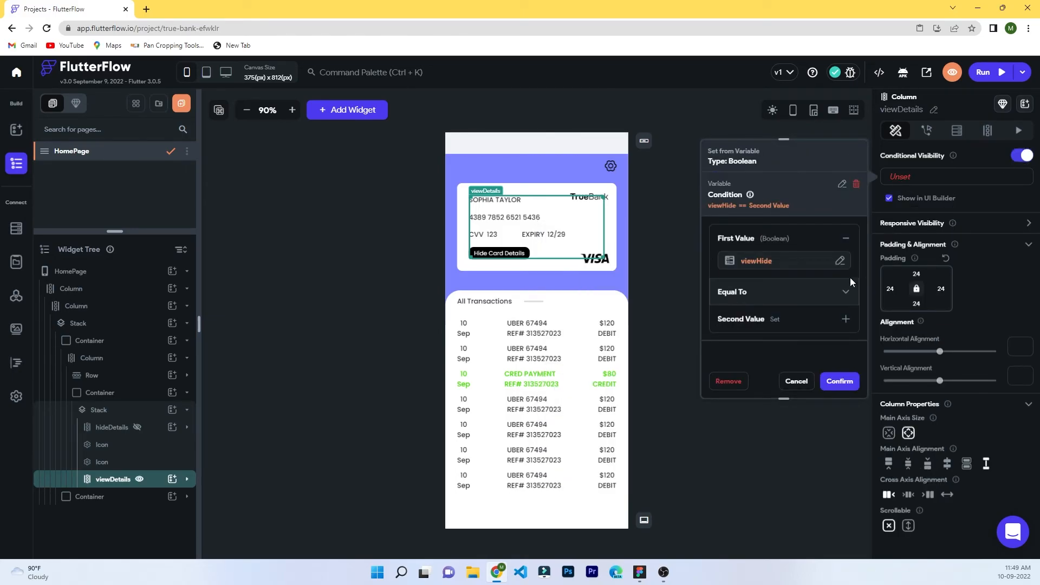
left_click(841, 320)
left_click(756, 292)
left_click(748, 299)
left_click(778, 325)
left_click(764, 329)
left_click(764, 328)
left_click(759, 325)
left_click(740, 299)
left_click(840, 381)
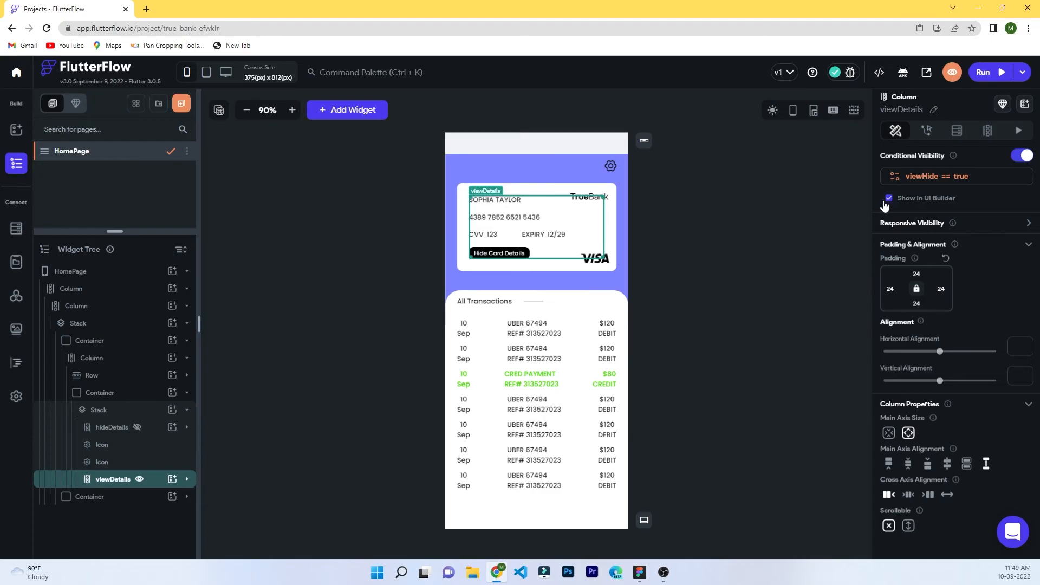
left_click(888, 199)
Change hideDetails' visibility condition to viewHide == False and show it in the builder.
left_click(125, 427)
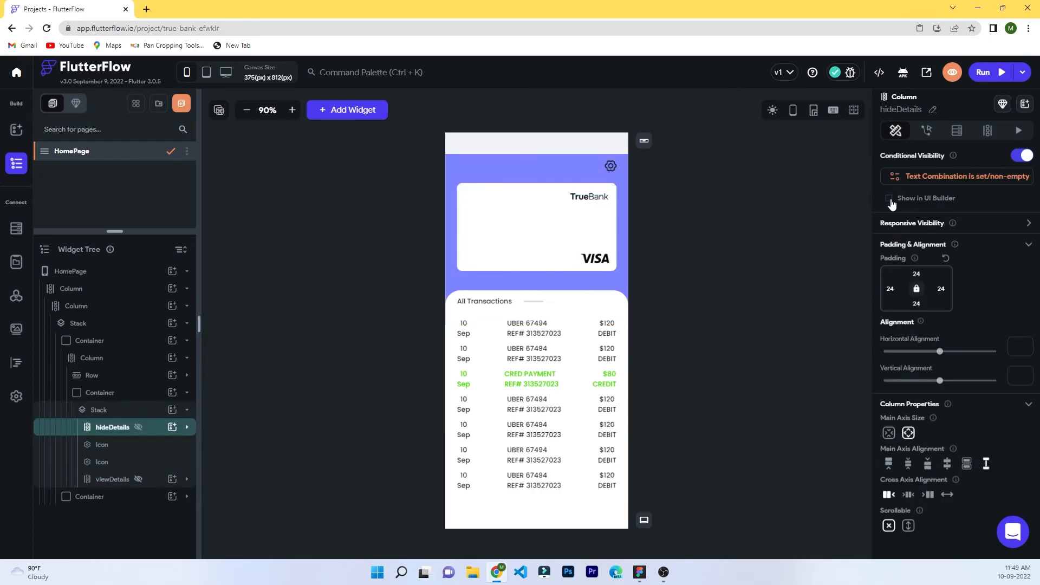
left_click(890, 198)
left_click(931, 178)
left_click(802, 241)
left_click(773, 265)
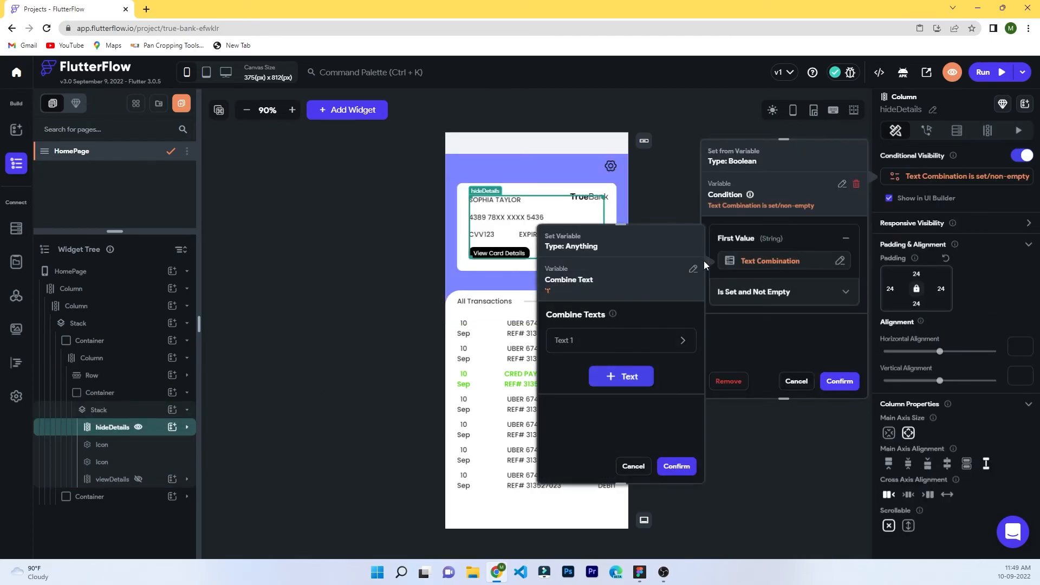
left_click(693, 269)
left_click(586, 336)
left_click(583, 366)
left_click(671, 467)
left_click(844, 294)
left_click(758, 247)
left_click(834, 321)
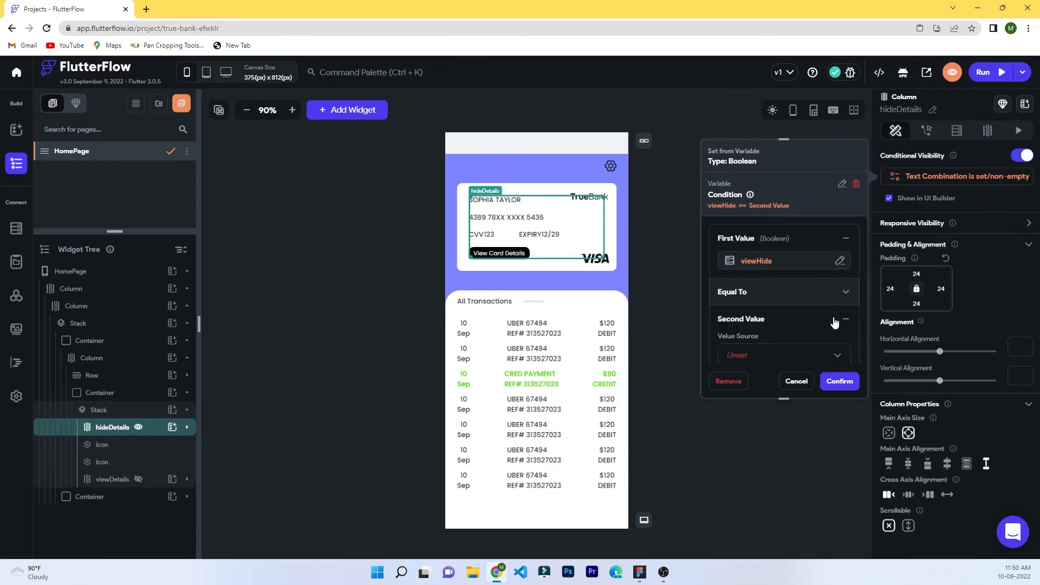
scroll(835, 323, "down", 1)
left_click(822, 326)
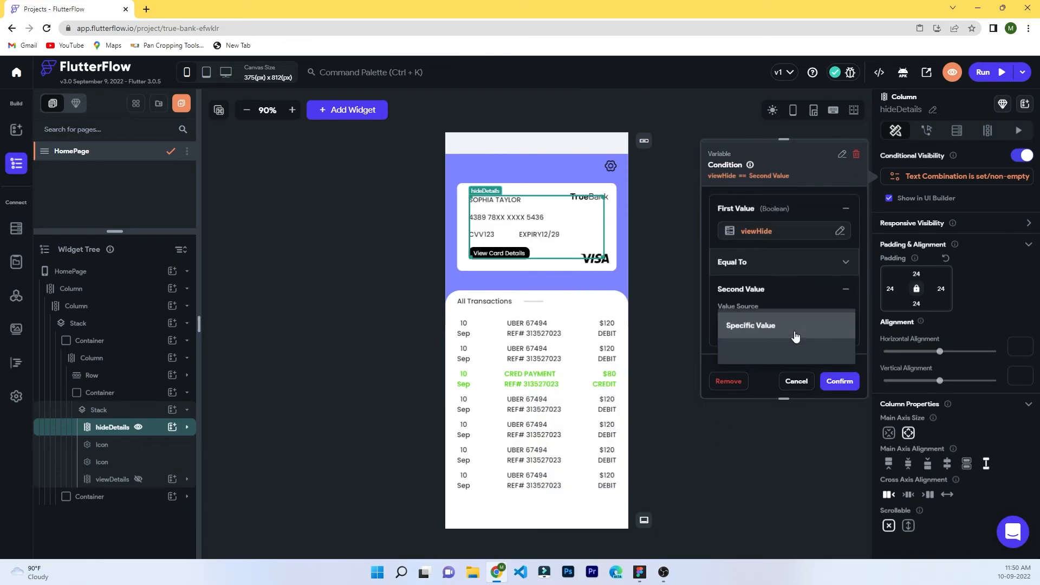
left_click(794, 333)
scroll(794, 333, "down", 1)
left_click(832, 382)
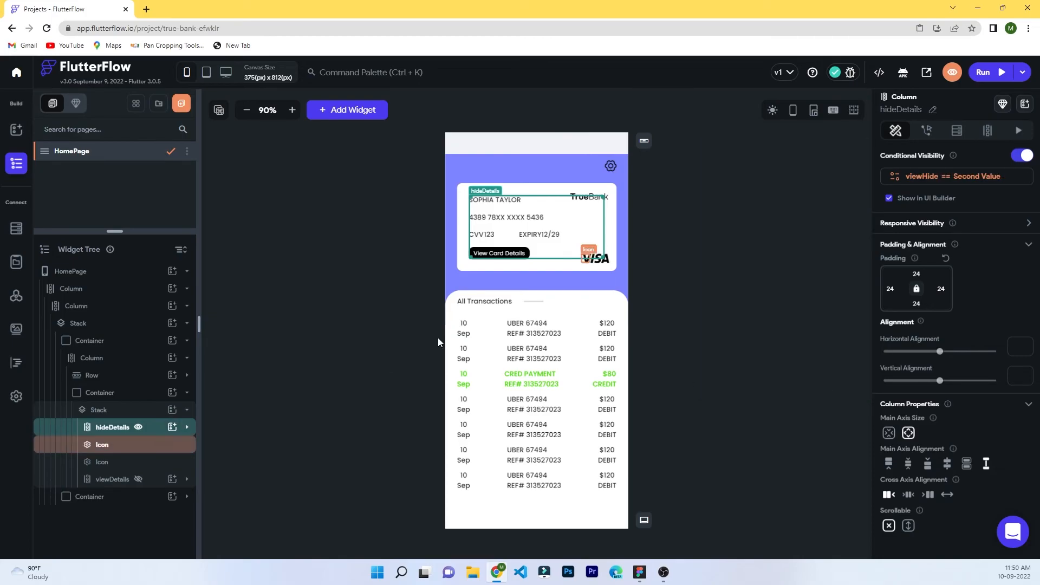
Open the action flow editor for the View Card Details button container.
left_click(187, 428)
scroll(181, 432, "down", 2)
left_click(117, 448)
left_click(927, 131)
left_click(1003, 161)
Give the View Card Details tap an Update Local State action setting viewHide to True.
left_click(426, 392)
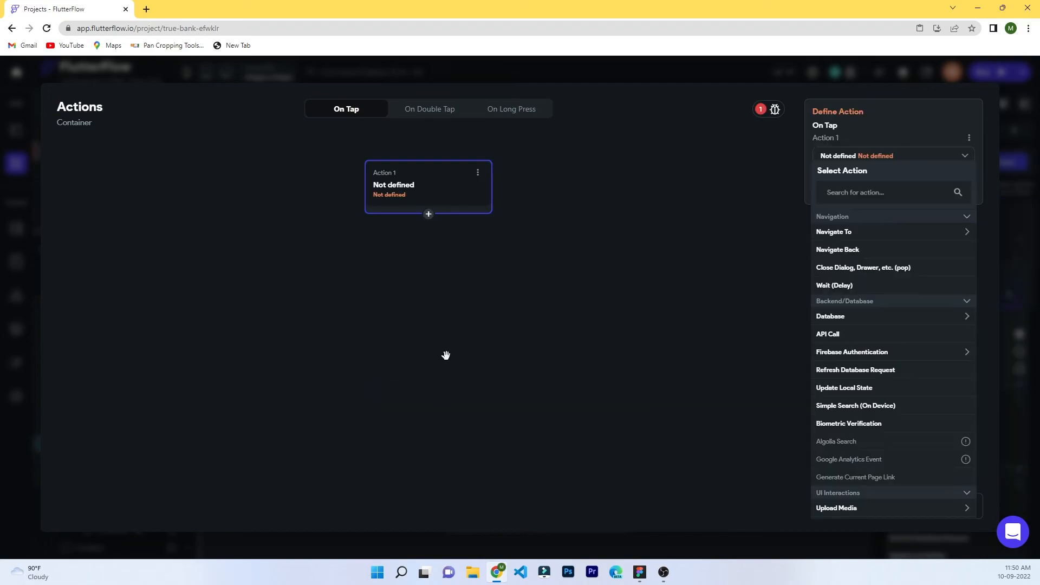
left_click(850, 388)
left_click(852, 190)
left_click(852, 195)
left_click(865, 225)
left_click(864, 232)
left_click(846, 307)
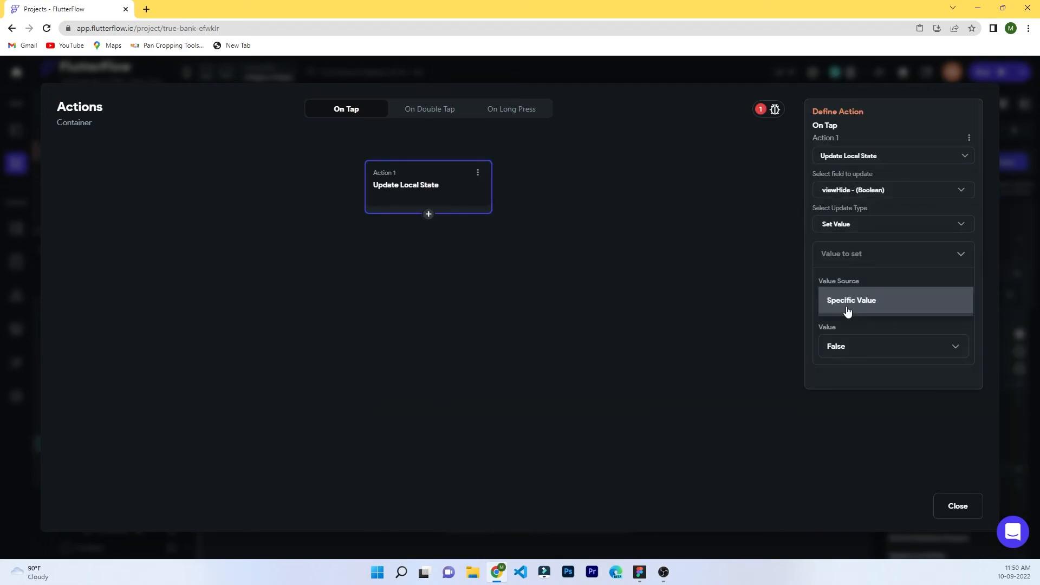
left_click(847, 304)
left_click(848, 354)
left_click(843, 325)
left_click(963, 506)
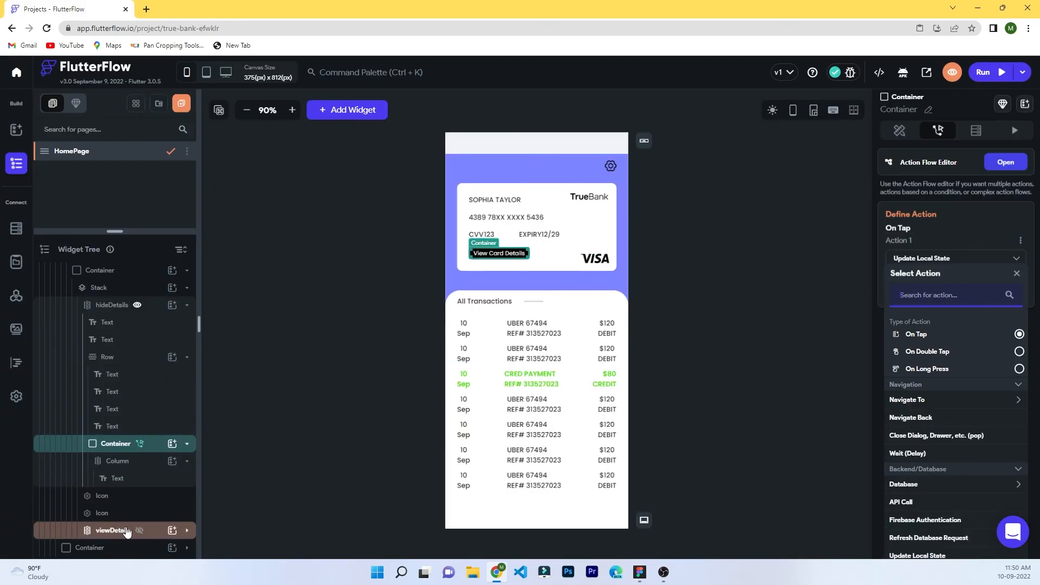
Check the Hide Card Details button's existing tap action that clears viewHide.
left_click(145, 531)
scroll(189, 530, "down", 3)
left_click(116, 495)
left_click(926, 130)
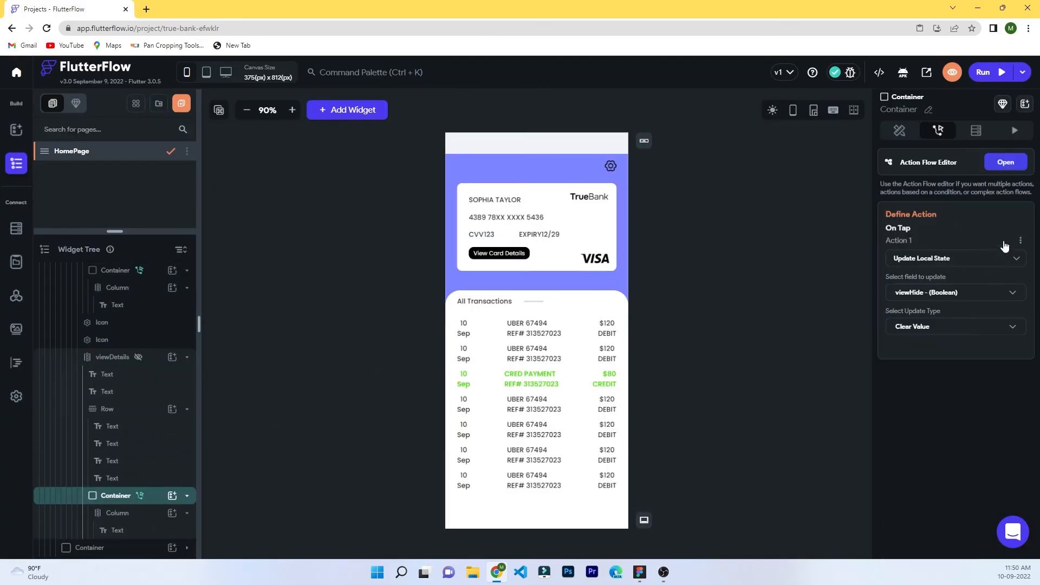
left_click(1007, 160)
left_click(958, 506)
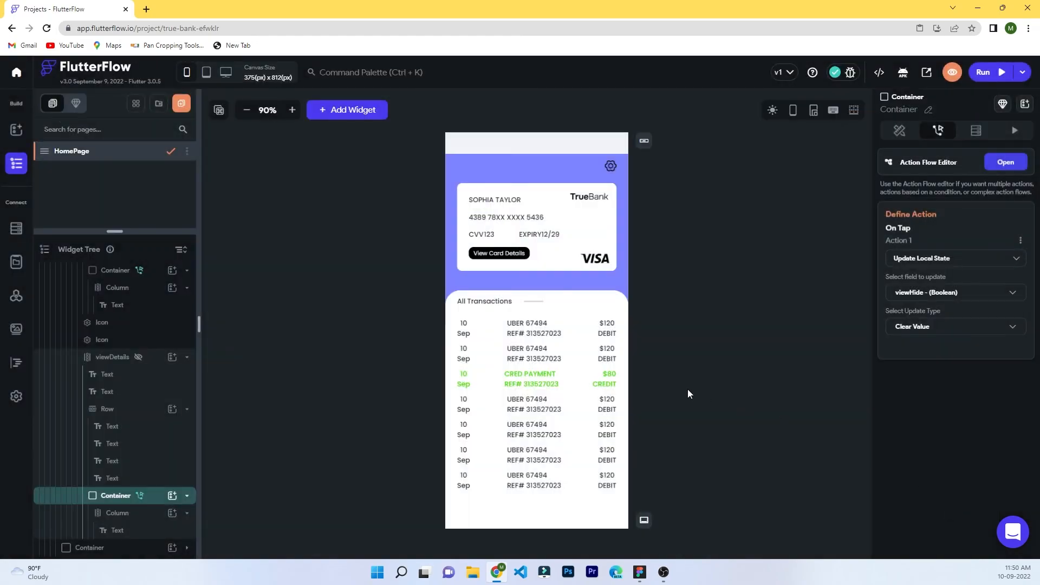
left_click(294, 420)
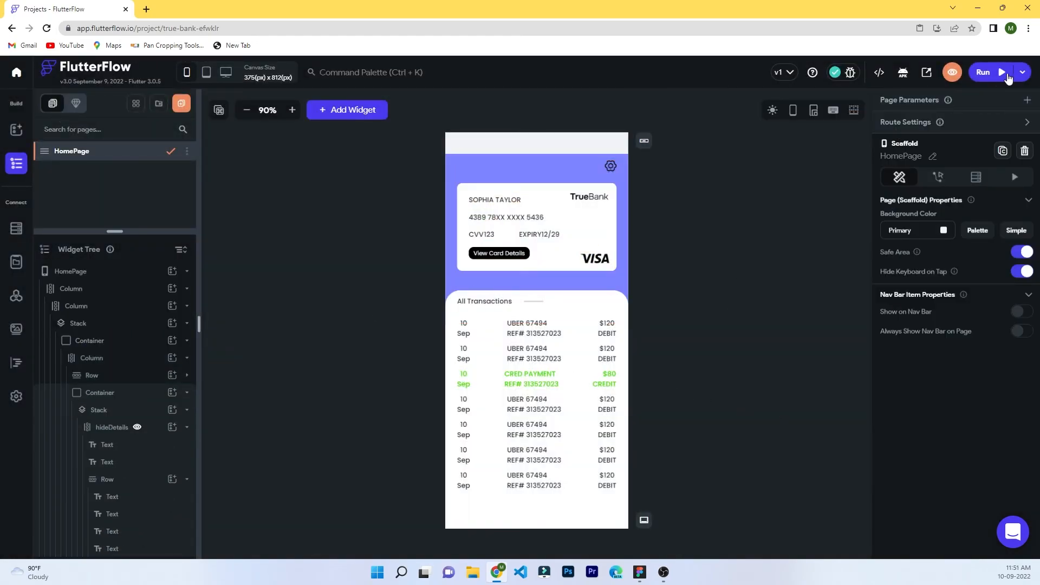
Change the masked card's CVV text to XXX and its expiry text to XX/XX.
scroll(114, 444, "down", 4)
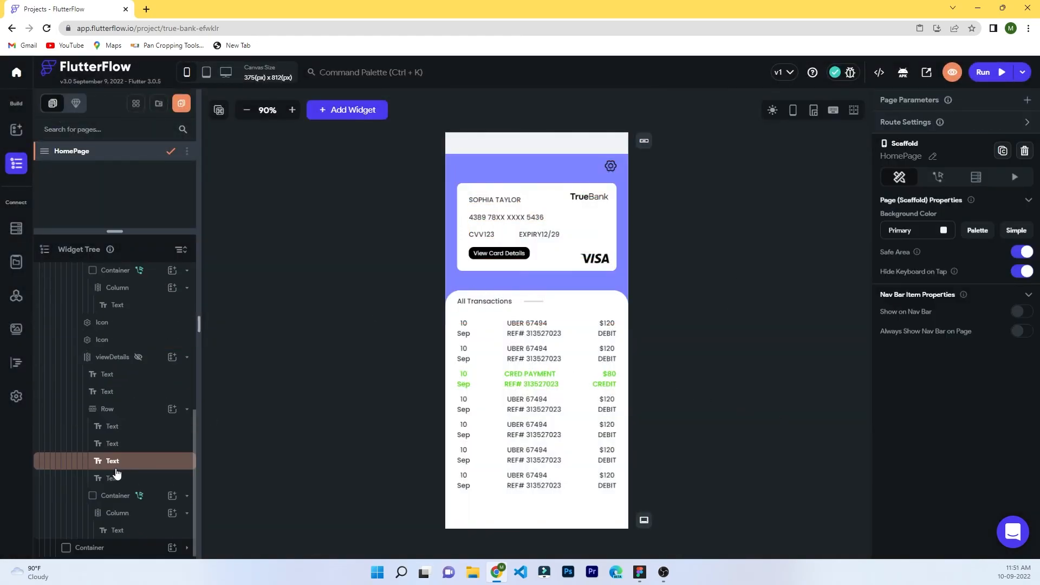
left_click(109, 327)
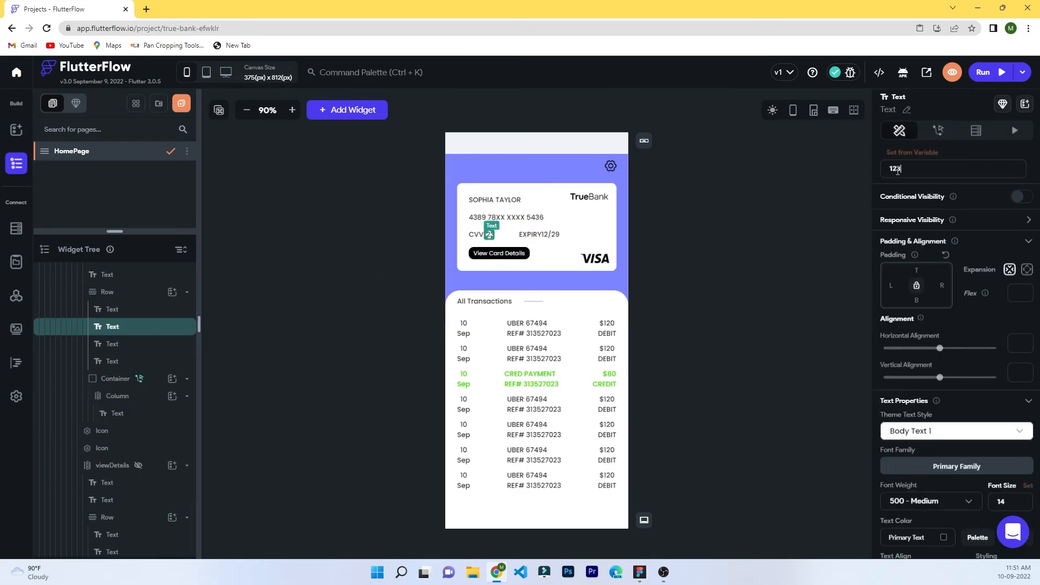
type("XXX")
left_click(114, 324)
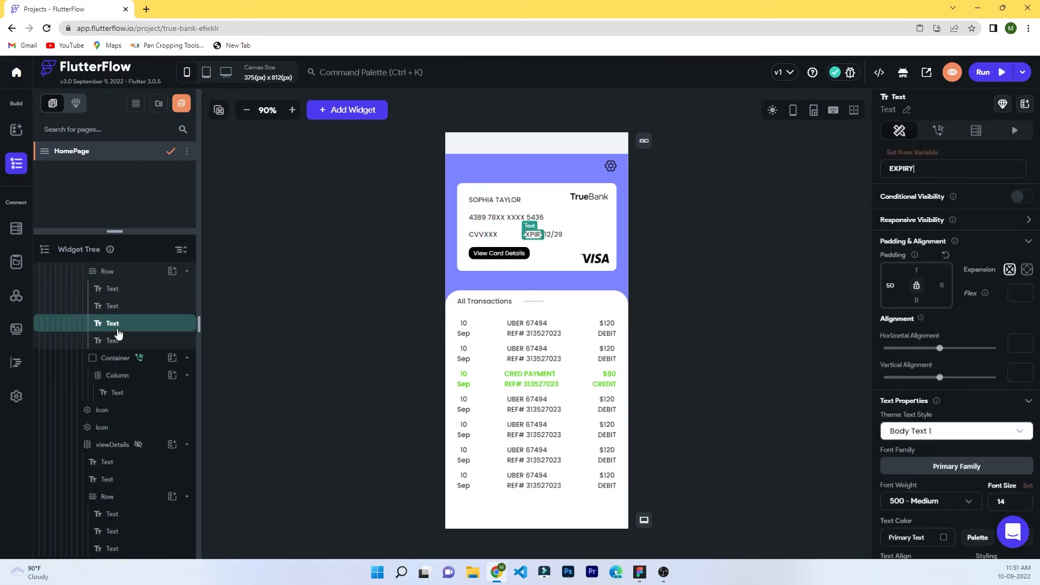
left_click(114, 340)
left_click(101, 325)
left_click(149, 311)
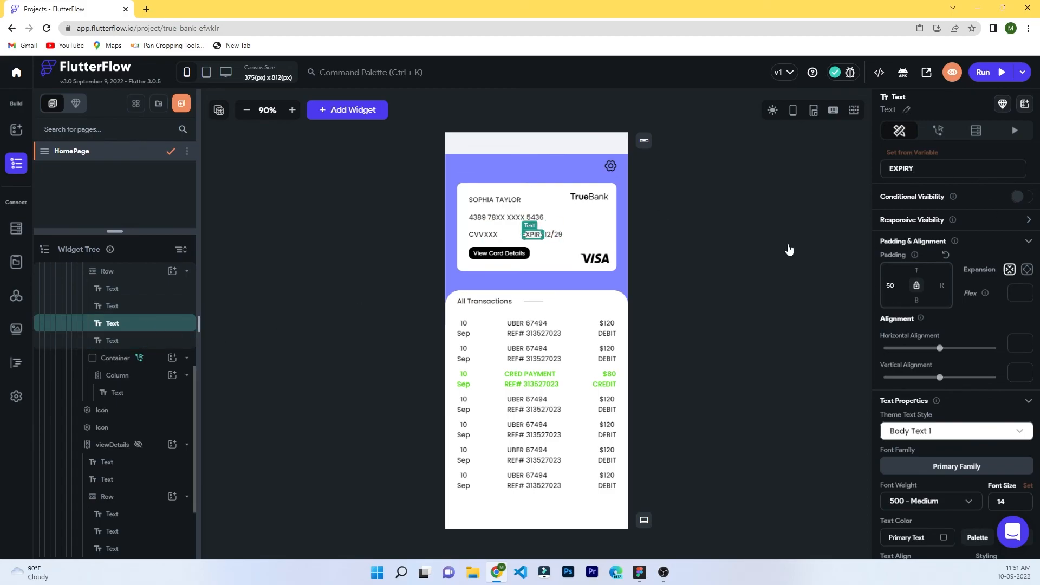
left_click(136, 338)
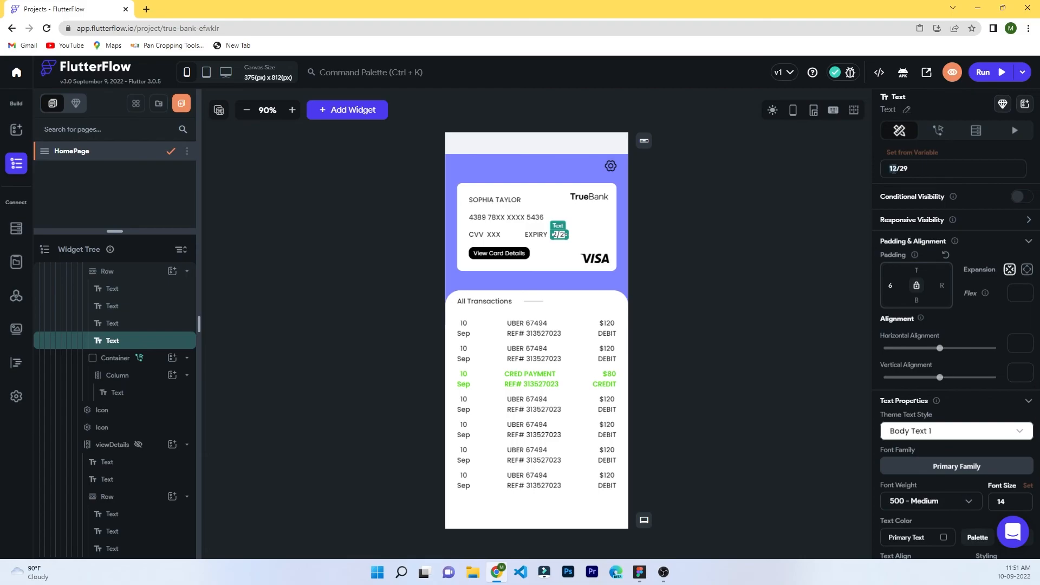
left_click(731, 214)
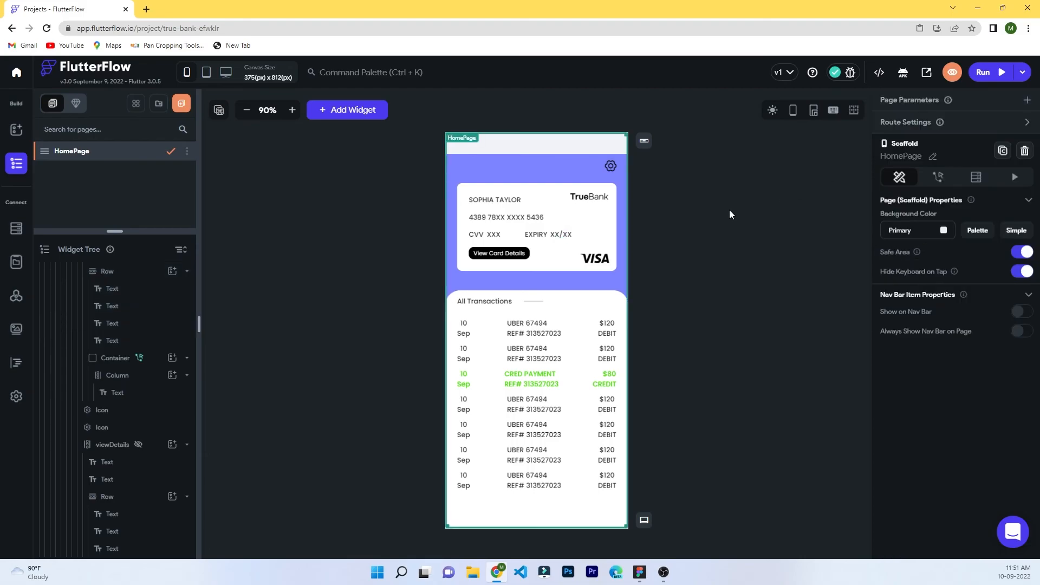
Launch the TrueBank app in run mode and toggle the card details twice.
left_click(987, 72)
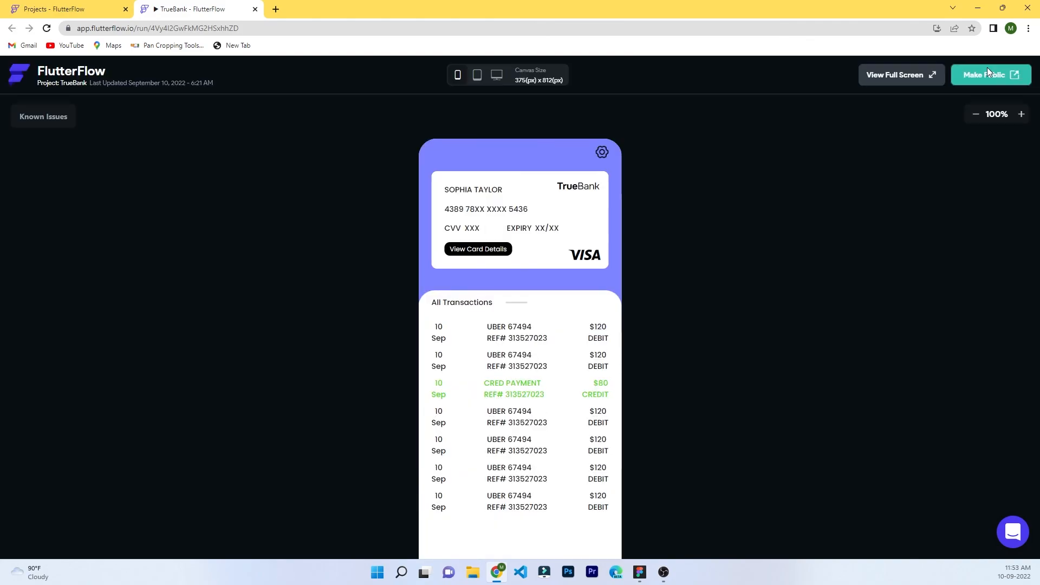
scroll(690, 334, "down", 1)
left_click(468, 206)
left_click(469, 206)
left_click(468, 207)
left_click(468, 206)
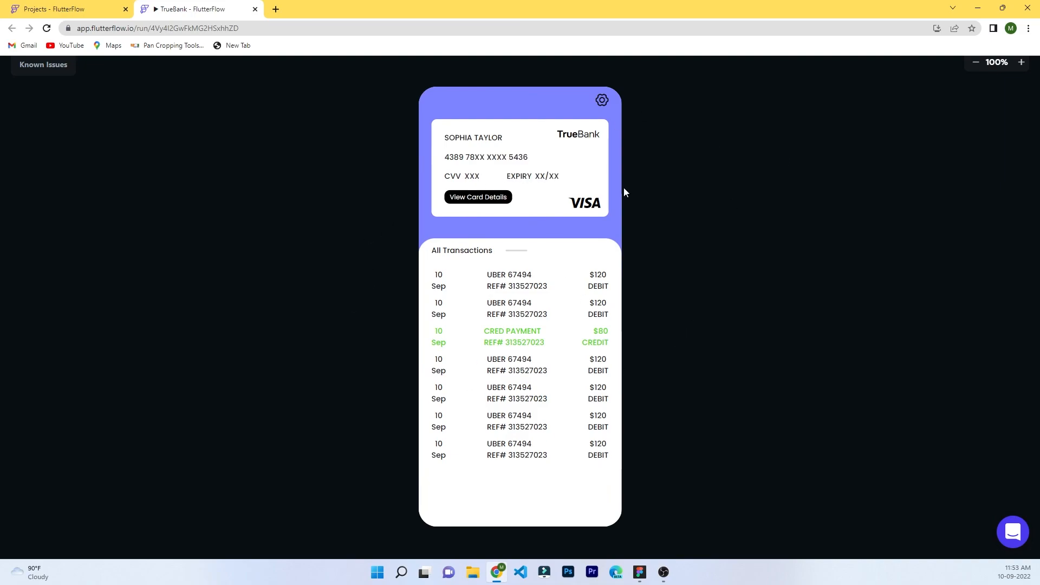
Repeatedly switch the card between full and masked details to confirm the toggle works.
left_click(479, 199)
left_click(479, 198)
left_click(479, 198)
left_click(479, 198)
left_click(479, 198)
left_click(479, 198)
left_click(479, 199)
left_click(479, 199)
left_click(479, 198)
left_click(479, 198)
left_click(479, 198)
left_click(479, 199)
left_click(479, 198)
left_click(479, 199)
left_click(479, 199)
left_click(479, 199)
left_click(479, 199)
left_click(479, 199)
left_click(479, 198)
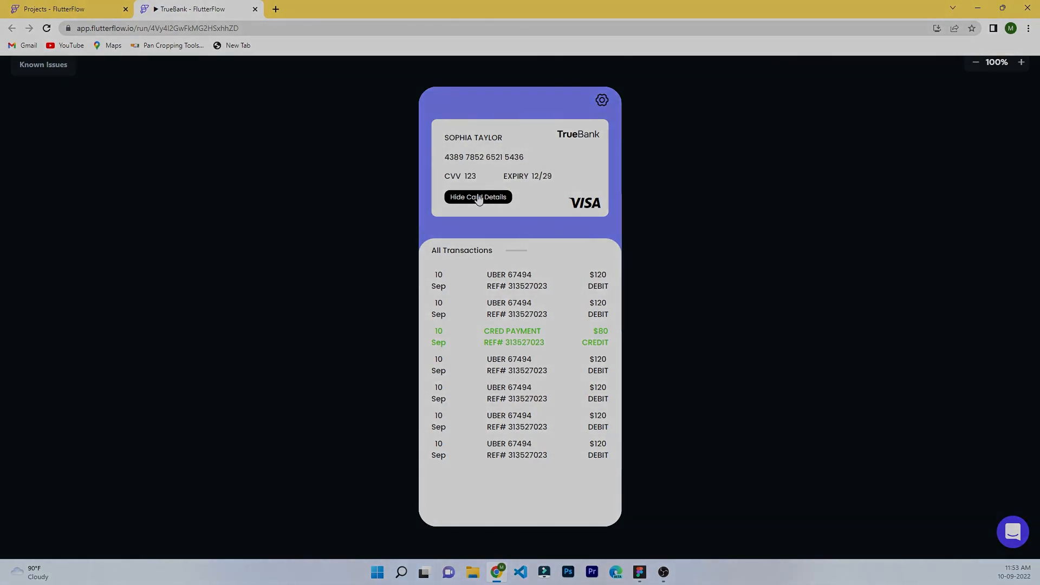
left_click(479, 198)
left_click(479, 198)
left_click(479, 198)
left_click(479, 199)
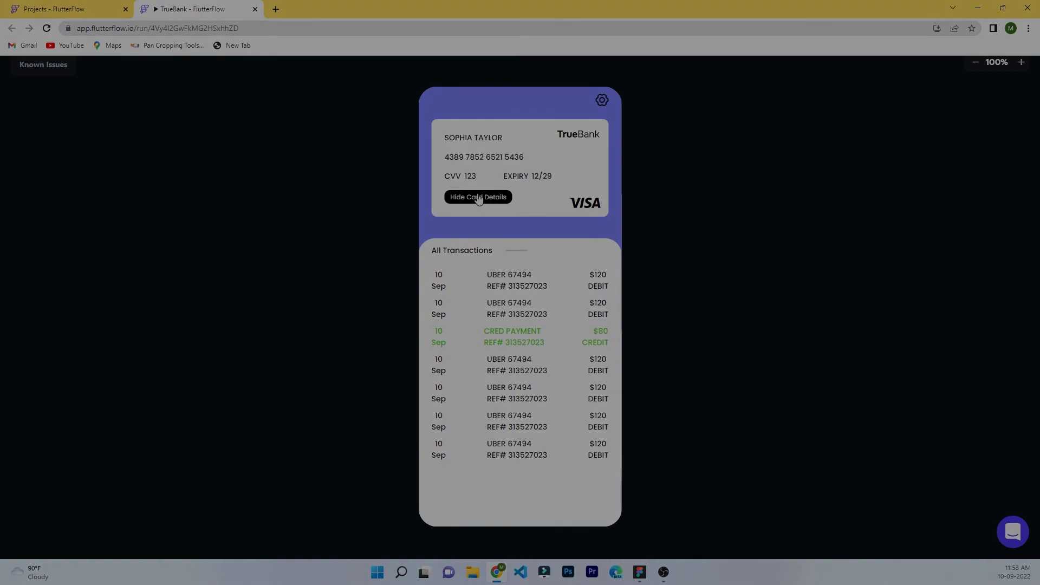
left_click(479, 198)
left_click(480, 199)
left_click(479, 199)
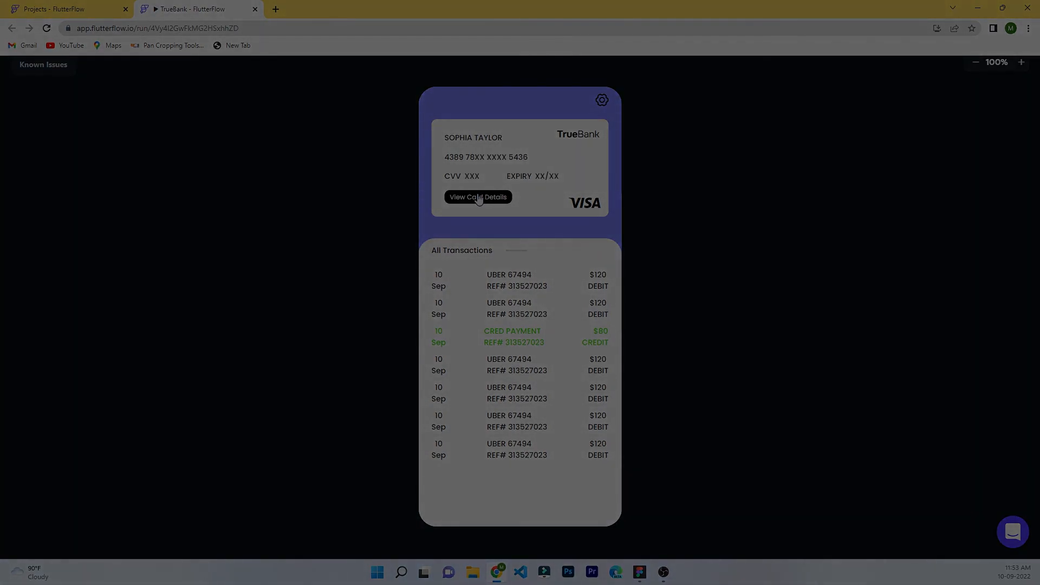
left_click(479, 198)
left_click(479, 198)
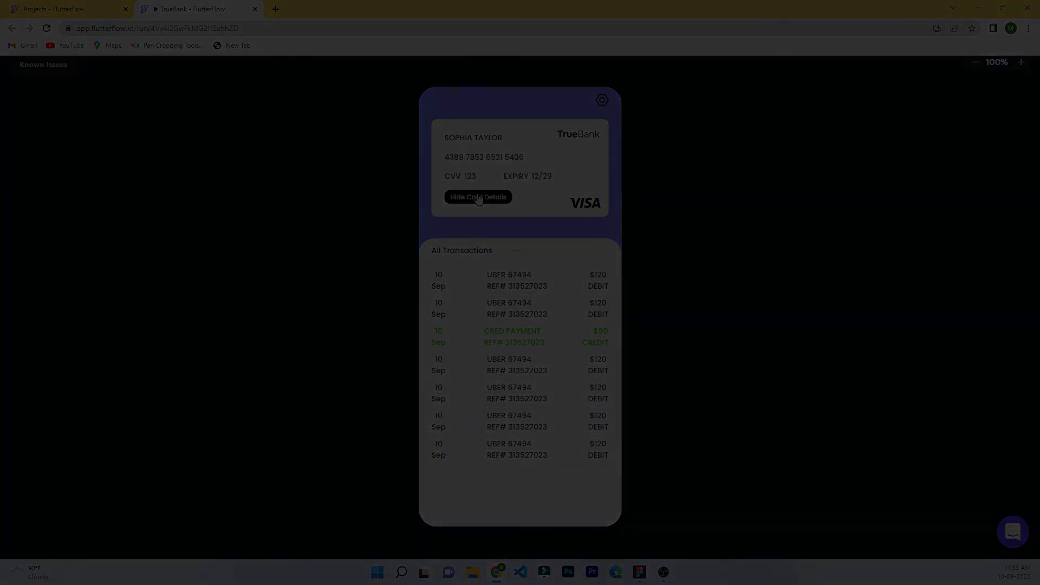